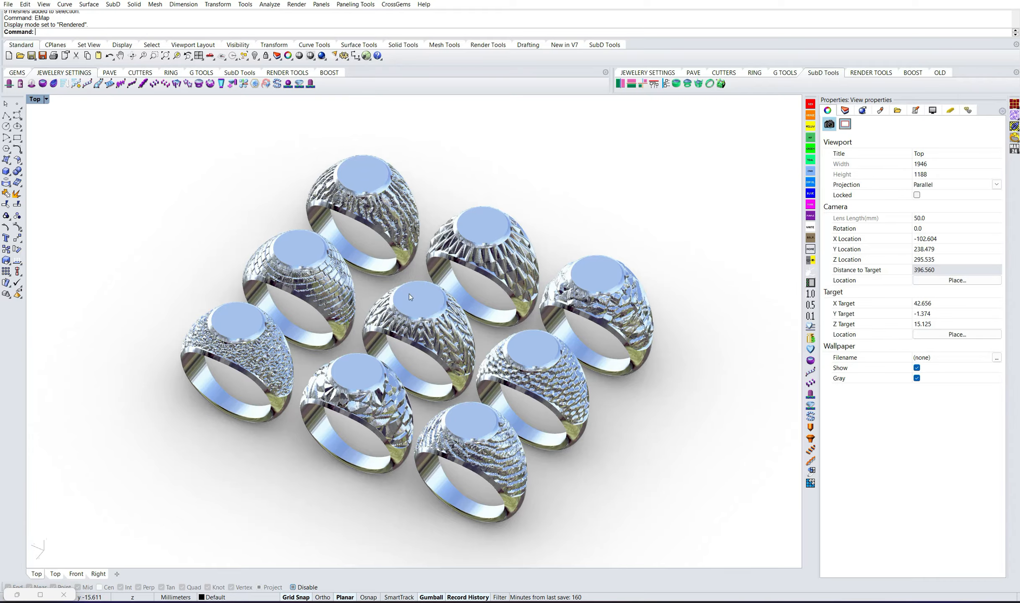
Step: Run the ShowEdges analysis on all nine textured rings with naked edges as the displayed type
{"action": "scroll", "coordinate": [409, 340], "scroll_direction": "up", "scroll_amount": 4}
{"action": "right_click_drag", "start_coordinate": [414, 325], "coordinate": [335, 268], "text": "ctrl+shift"}
{"action": "scroll", "coordinate": [456, 322], "scroll_direction": "up", "scroll_amount": 2}
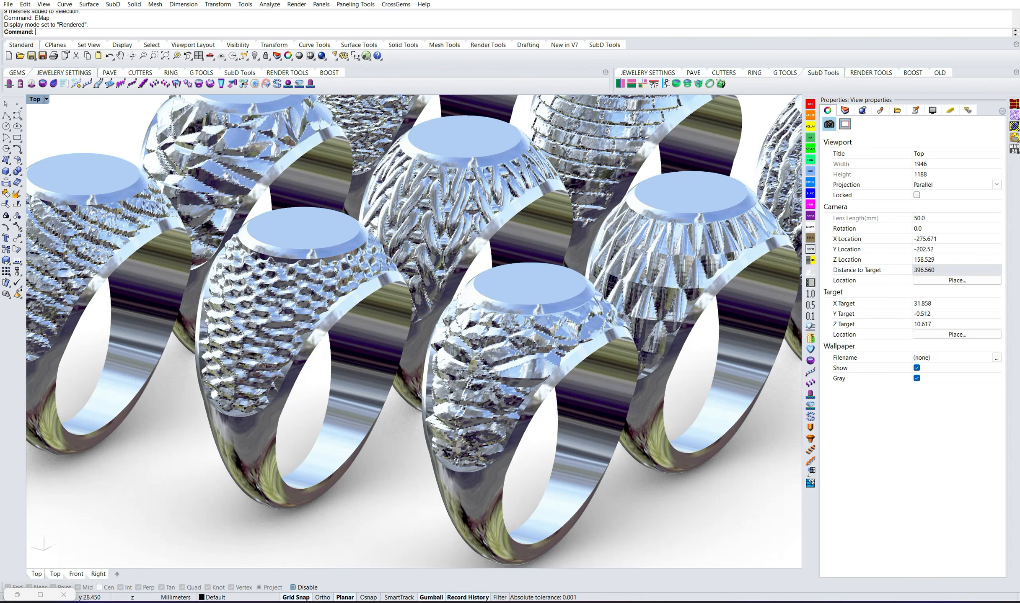
{"action": "scroll", "coordinate": [398, 294], "scroll_direction": "down", "scroll_amount": 5}
{"action": "scroll", "coordinate": [419, 302], "scroll_direction": "up", "scroll_amount": 2}
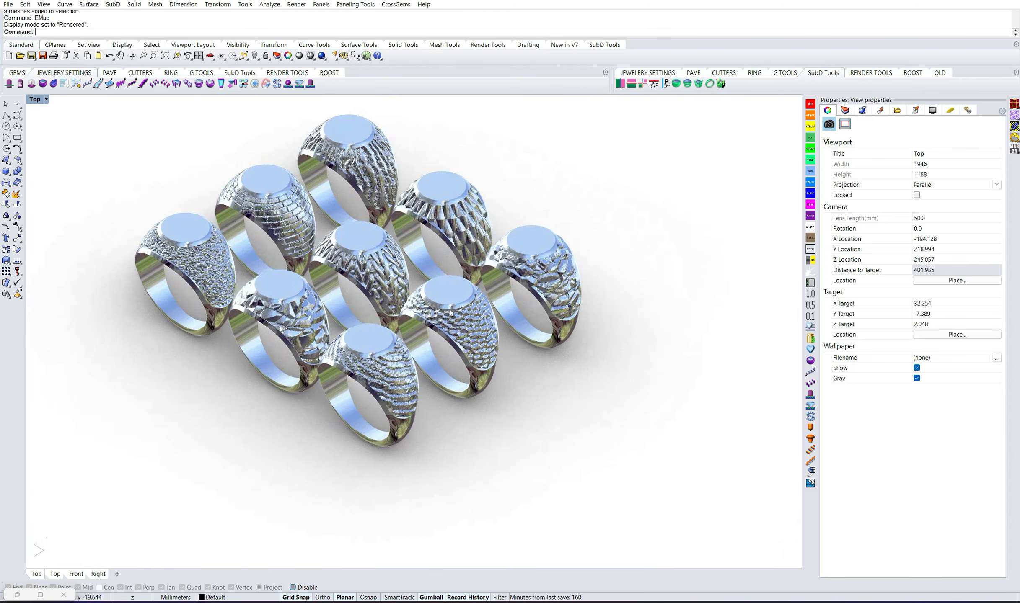
{"action": "left_click", "coordinate": [457, 314]}
{"action": "left_click_drag", "start_coordinate": [610, 147], "coordinate": [228, 414]}
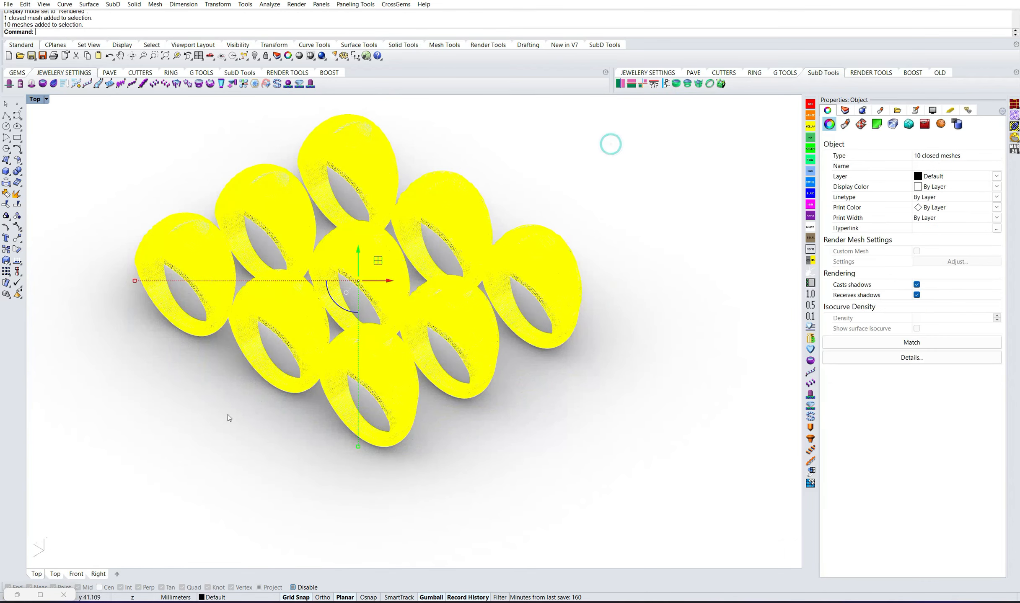
{"action": "type", "text": "ShowEdges"}
{"action": "key", "text": "Return"}
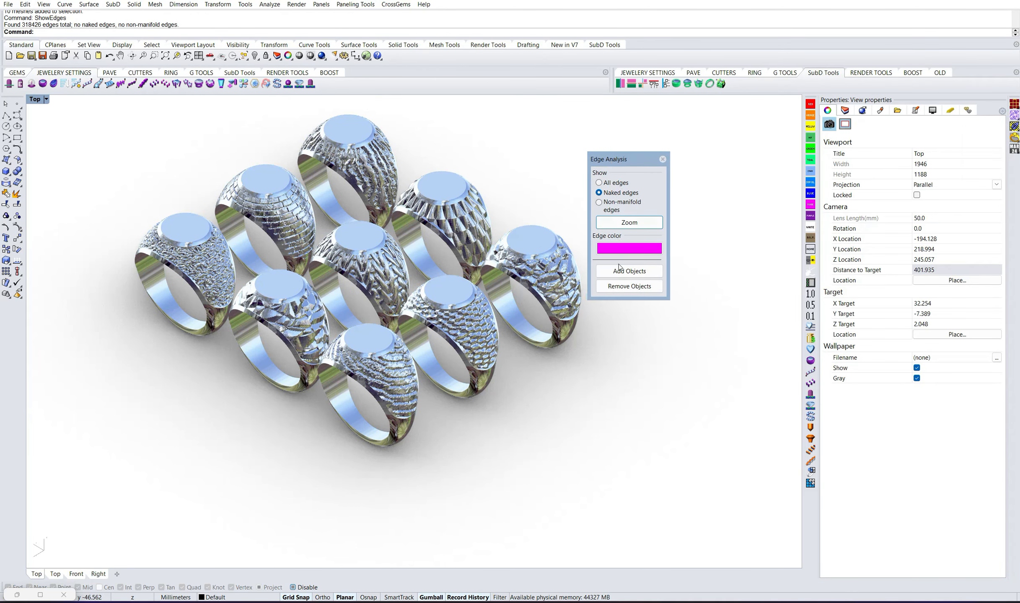
Step: Add all nine rings to the edge analysis and read the report on naked and non-manifold edges
{"action": "left_click", "coordinate": [623, 271]}
{"action": "left_click_drag", "start_coordinate": [176, 450], "coordinate": [515, 130]}
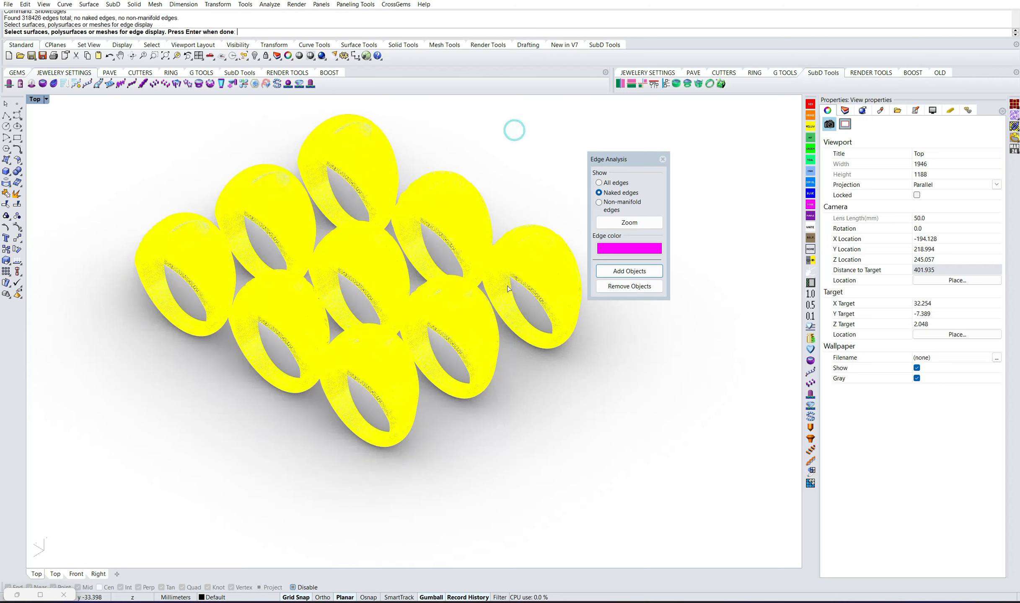
{"action": "key", "text": "Return"}
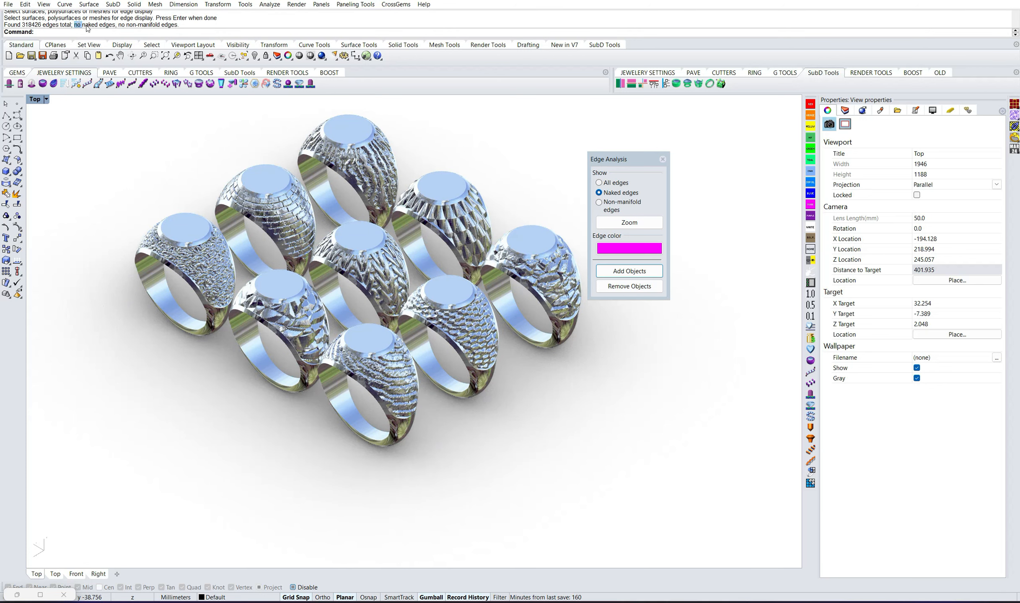
{"action": "left_click_drag", "start_coordinate": [75, 25], "coordinate": [181, 28]}
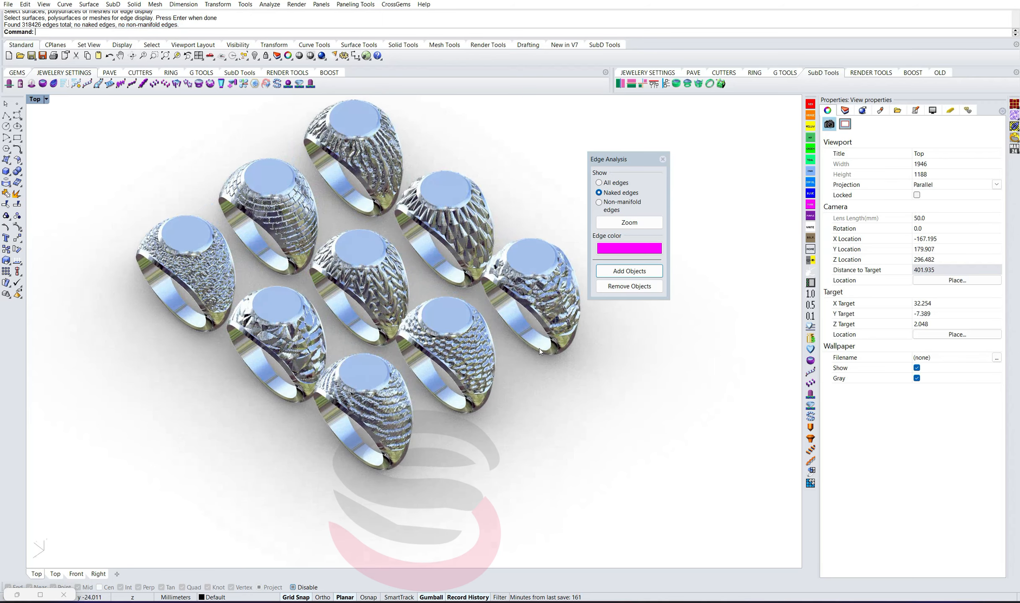
Step: Start a new model document from a template without saving the changes to Texture Rings.3dm
{"action": "right_click_drag", "start_coordinate": [540, 349], "coordinate": [506, 391]}
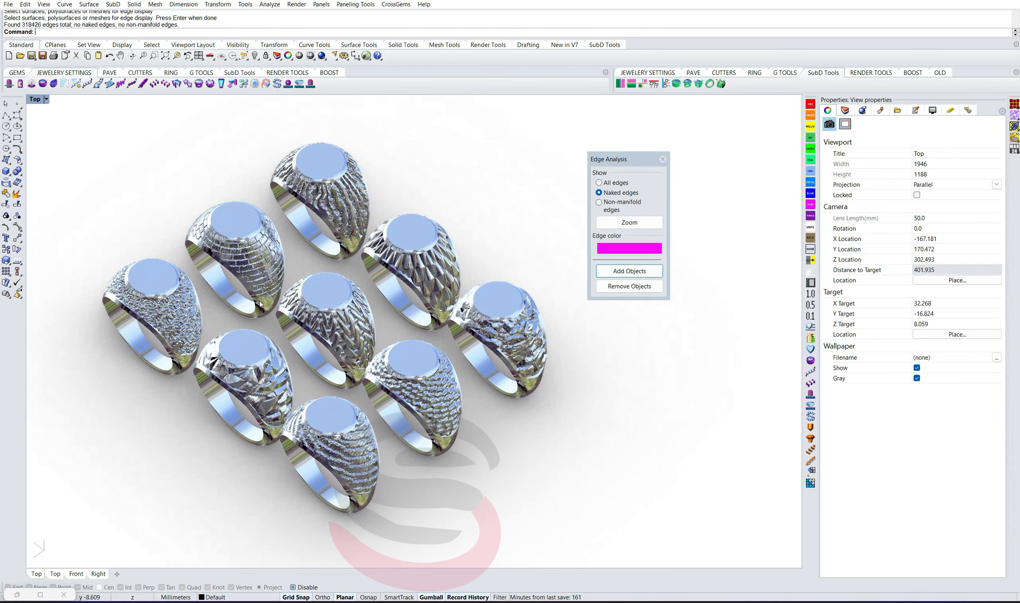
{"action": "left_click", "coordinate": [8, 56]}
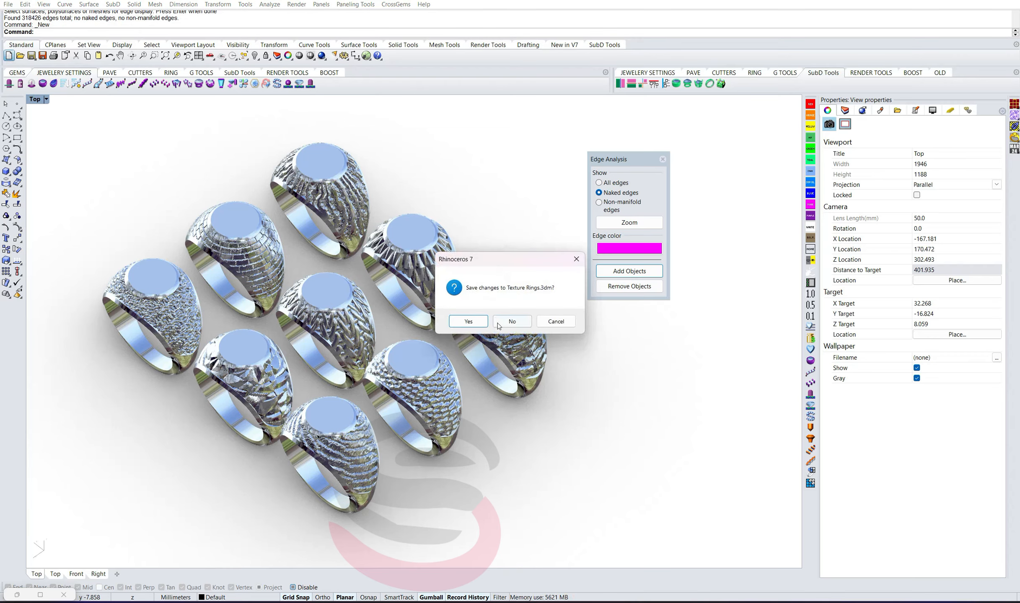
{"action": "left_click", "coordinate": [510, 321]}
{"action": "double_click", "coordinate": [192, 281]}
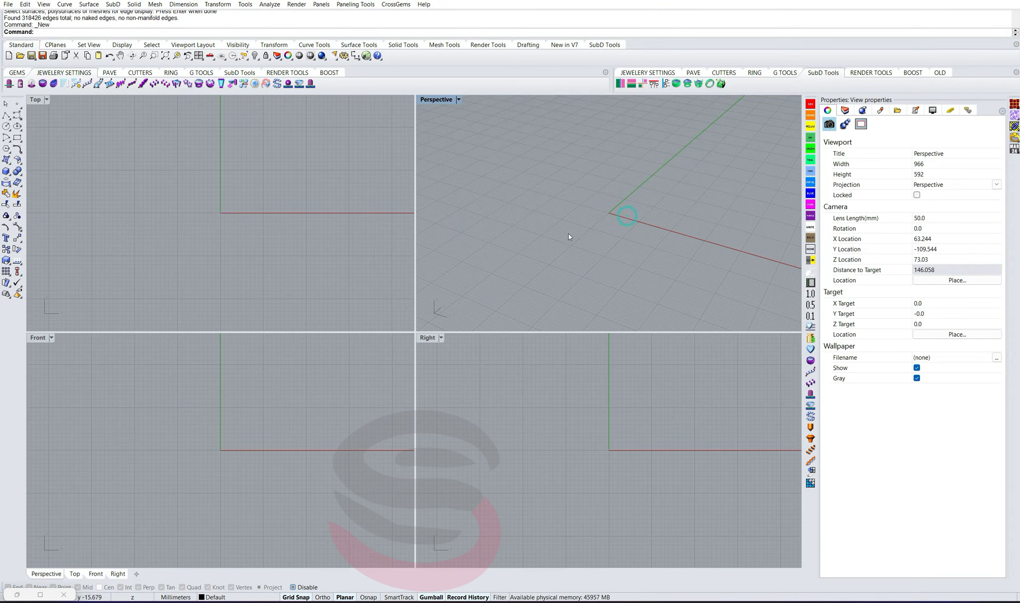
Step: Lower the Perspective view angle and maximize that viewport
{"action": "right_click_drag", "start_coordinate": [568, 234], "coordinate": [560, 247]}
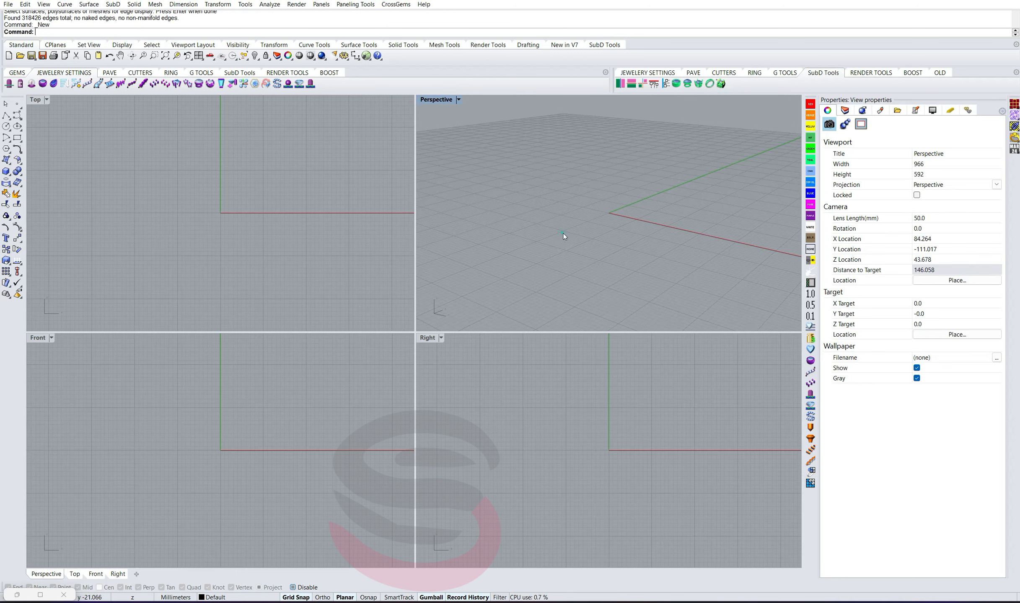
{"action": "left_click", "coordinate": [122, 132]}
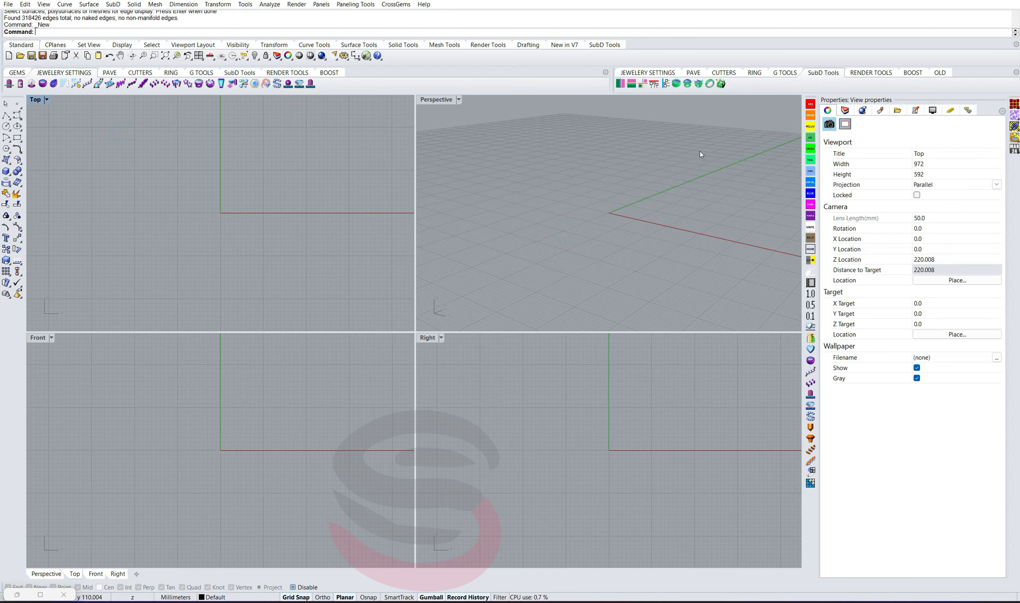
{"action": "double_click", "coordinate": [441, 100]}
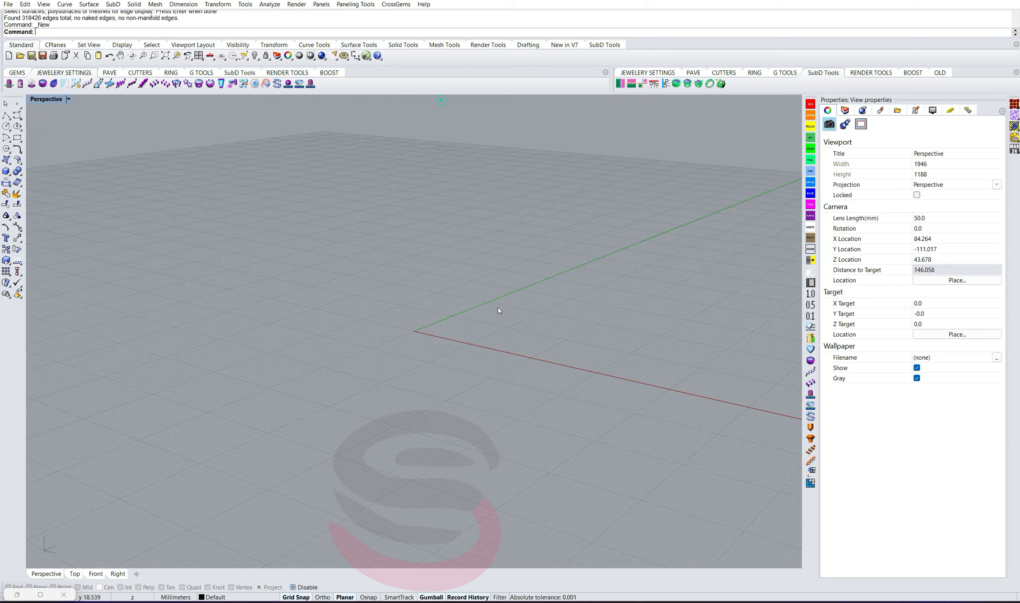
Step: Create a size 20 mm signet ring with the Signet Ring Creator's preset heights and surface match values
{"action": "left_click", "coordinate": [1014, 137]}
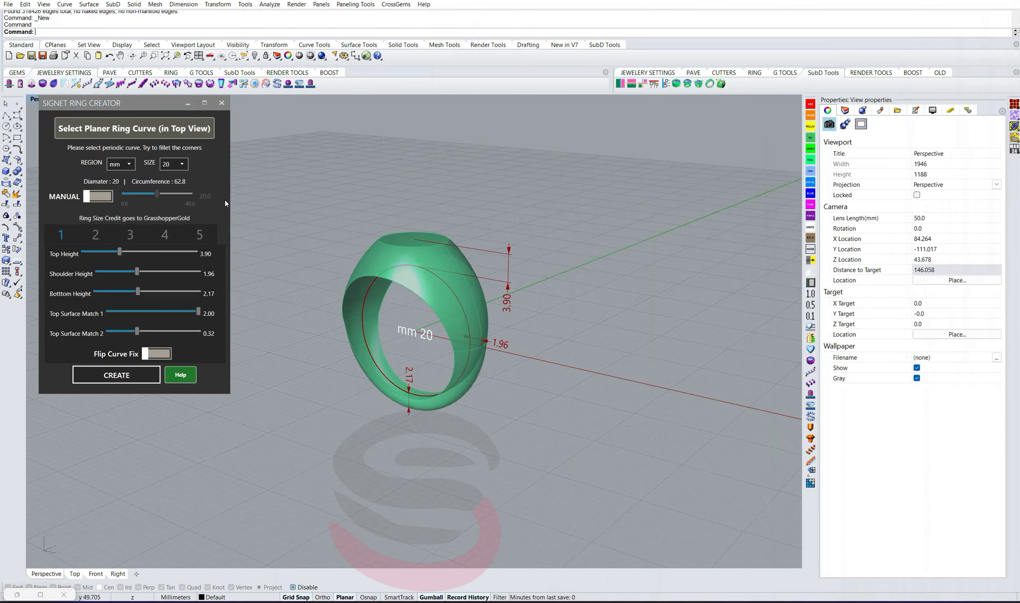
{"action": "scroll", "coordinate": [428, 293], "scroll_direction": "up", "scroll_amount": 4}
{"action": "right_click_drag", "start_coordinate": [434, 275], "coordinate": [415, 289]}
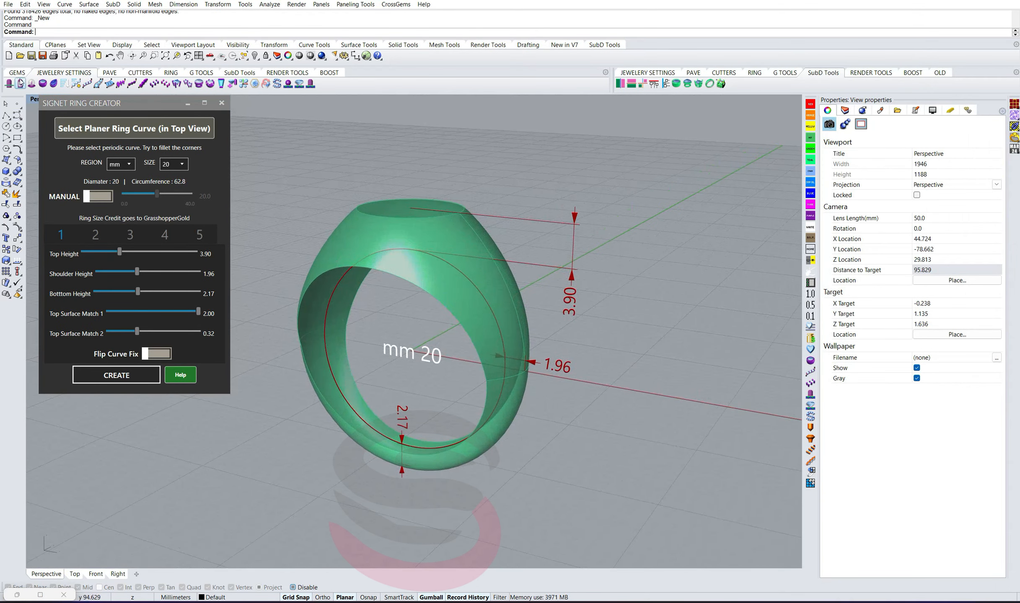
{"action": "left_click", "coordinate": [112, 376]}
{"action": "left_click", "coordinate": [221, 104]}
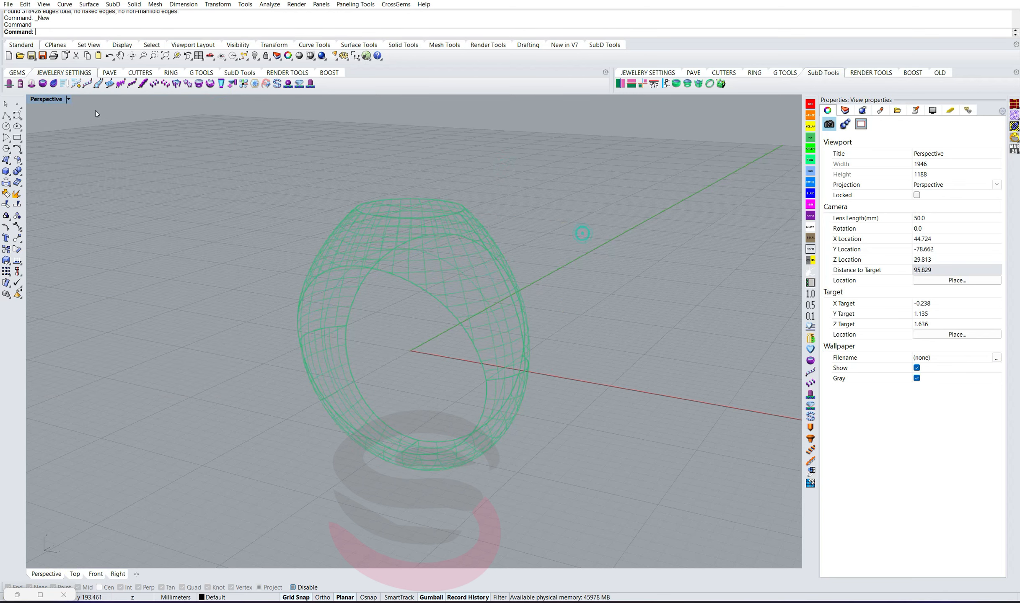
Step: Switch the Perspective viewport to Shaded display and check that the ring is a single solid object
{"action": "left_click", "coordinate": [68, 100]}
{"action": "left_click", "coordinate": [130, 146]}
{"action": "mouse_move", "coordinate": [135, 154]}
{"action": "right_mouse_down"}
{"action": "mouse_move", "coordinate": [587, 218]}
{"action": "mouse_move", "coordinate": [432, 201]}
{"action": "mouse_move", "coordinate": [491, 273]}
{"action": "right_mouse_up"}
{"action": "left_click", "coordinate": [491, 273]}
{"action": "left_click", "coordinate": [550, 287]}
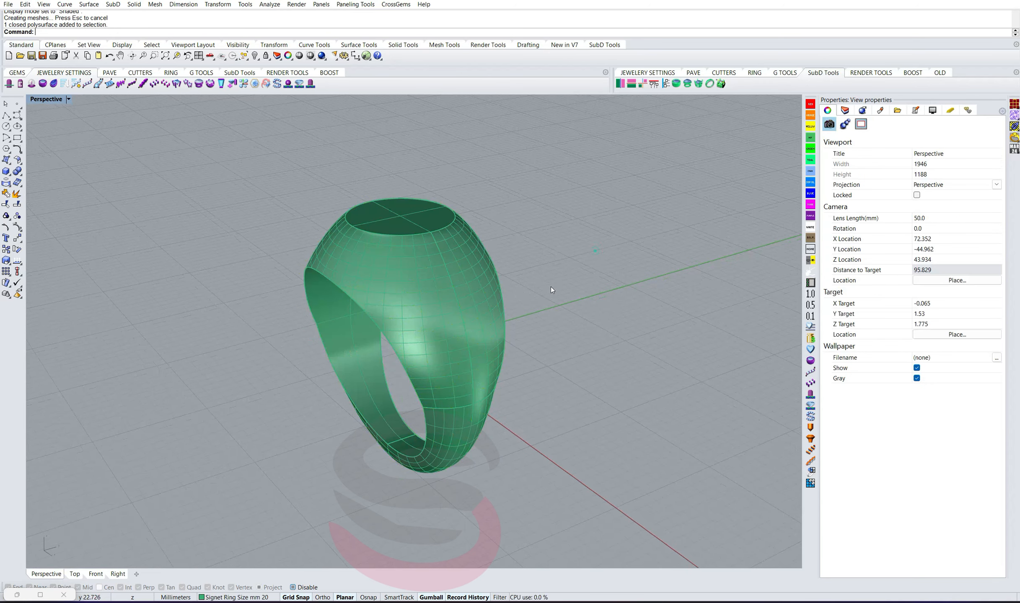
Step: Extract the large outer shoulder surface from the signet ring with ExtractSrf, without making a copy
{"action": "type", "text": "ES"}
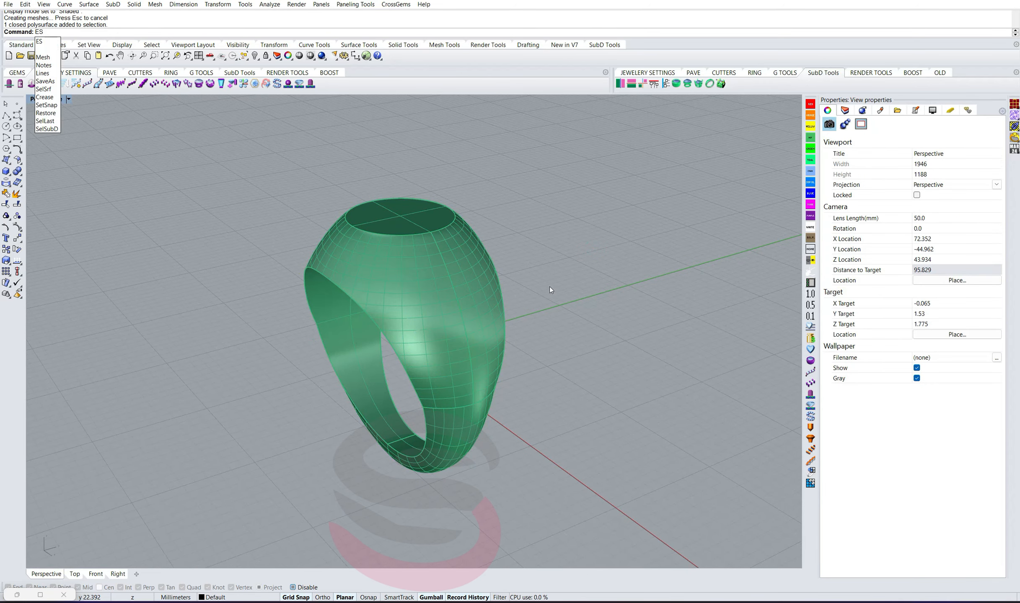
{"action": "key", "text": "Return"}
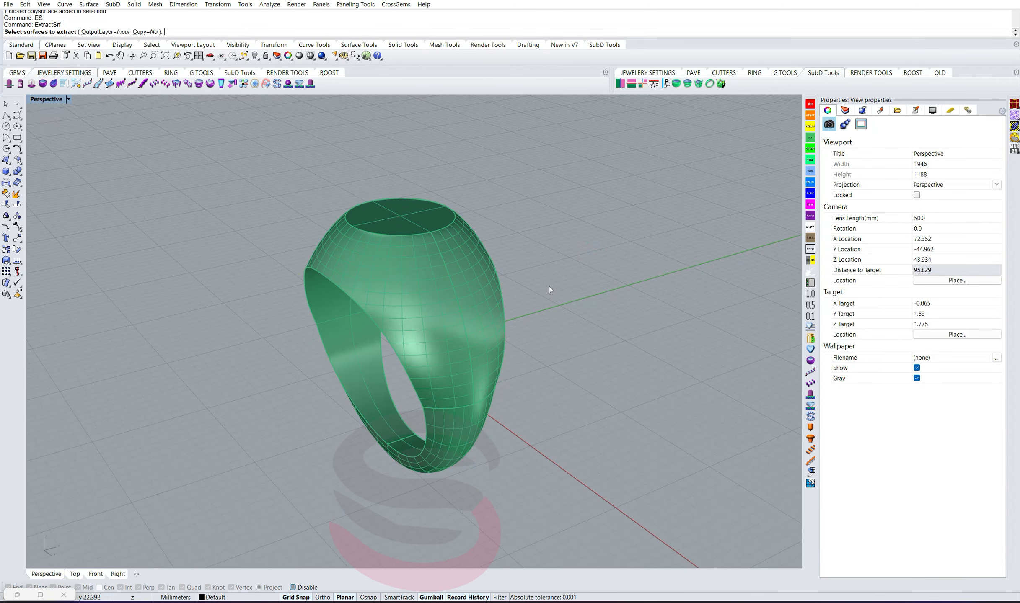
{"action": "left_click", "coordinate": [403, 282]}
{"action": "key", "text": "Return"}
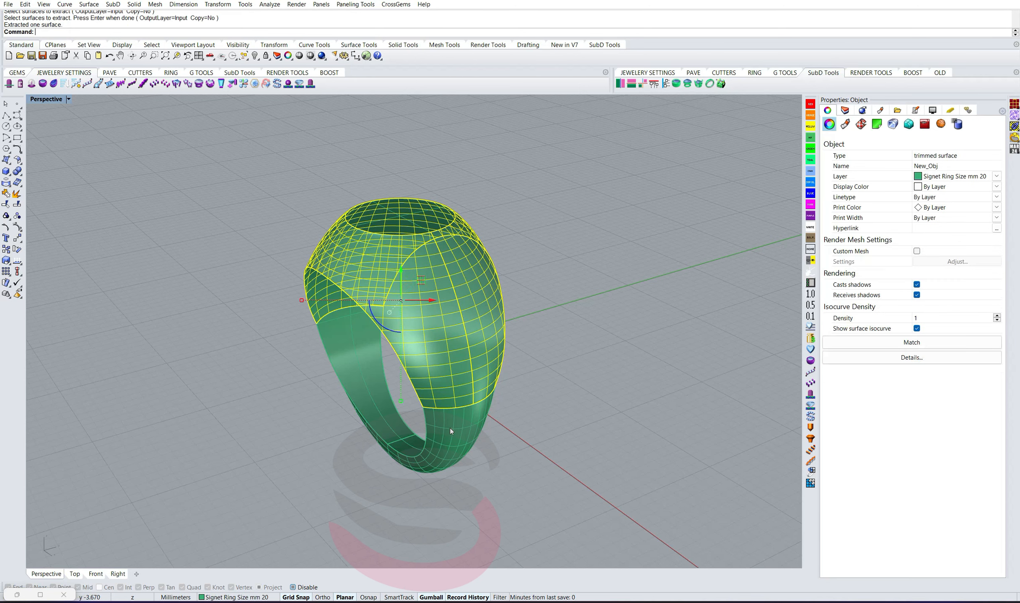
Step: Delete the flat round face on top of the signet ring
{"action": "left_click", "coordinate": [450, 427]}
{"action": "left_click", "coordinate": [419, 222], "text": "shift"}
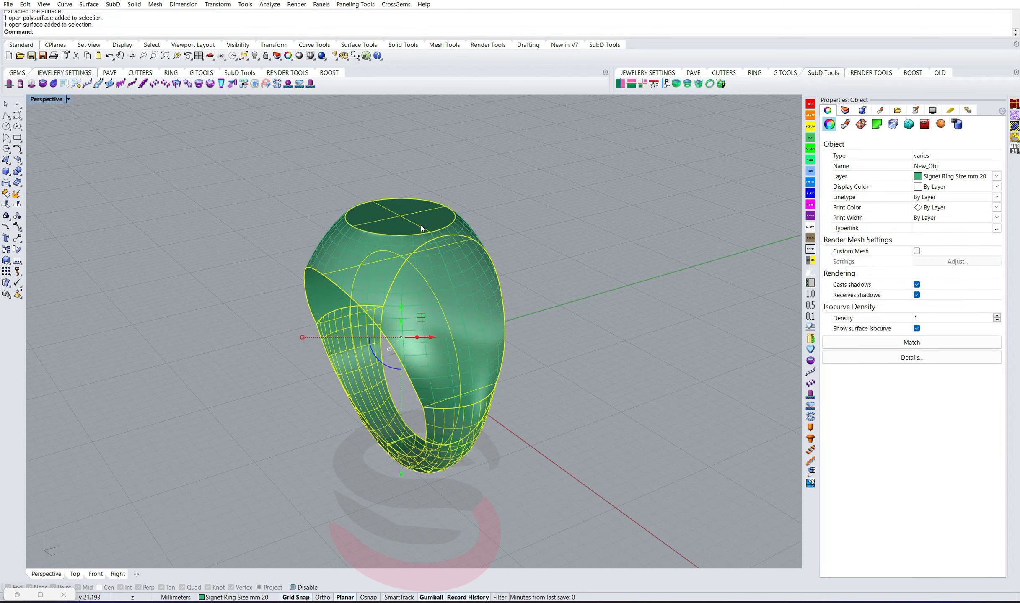
{"action": "key", "text": "Escape"}
{"action": "left_click", "coordinate": [414, 227]}
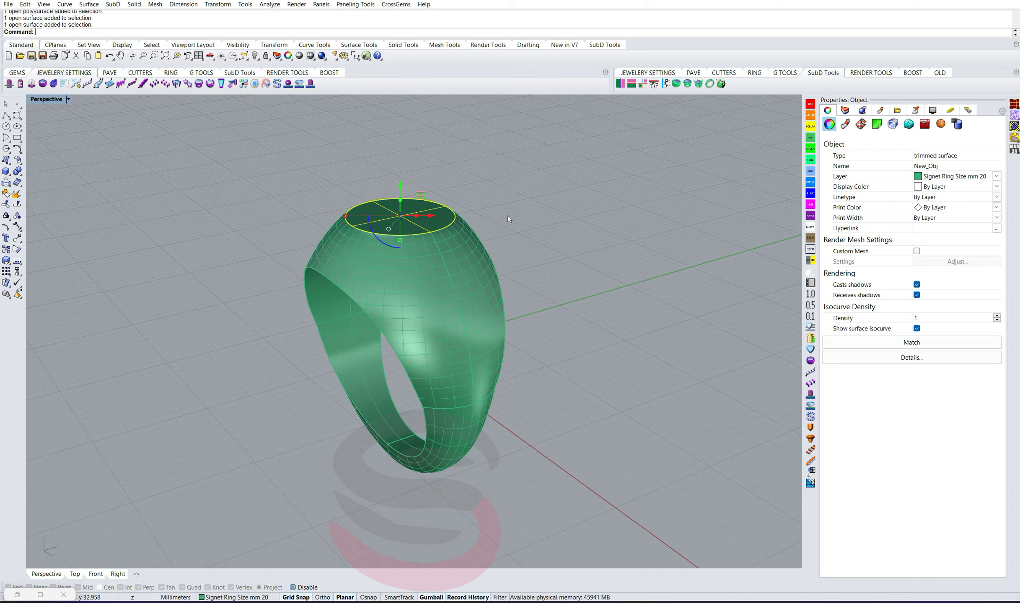
{"action": "key", "text": "Delete"}
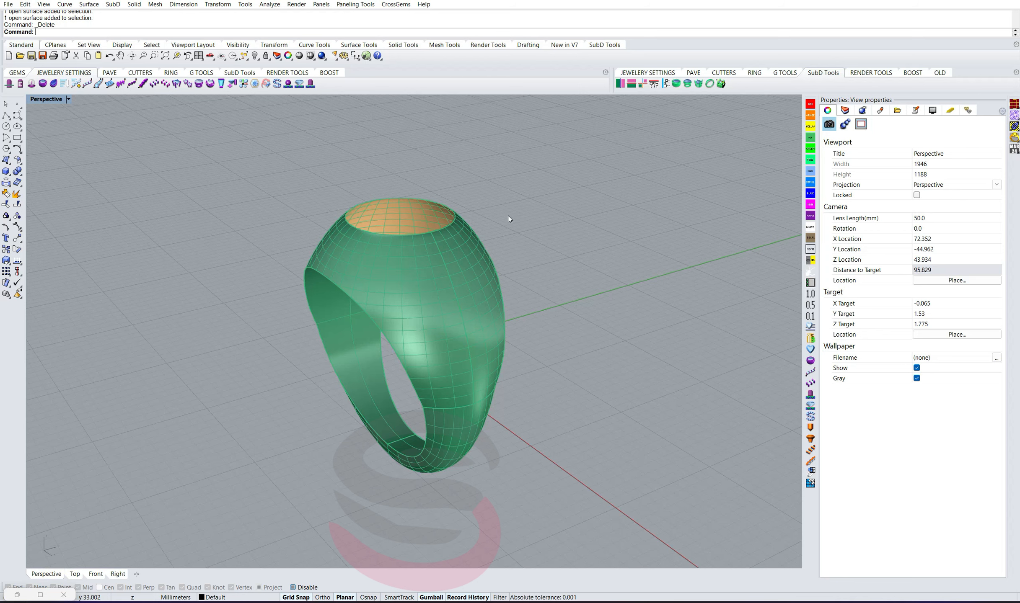
Step: Lock the polysurface forming the ring's inner band and lower shank
{"action": "left_click", "coordinate": [432, 461]}
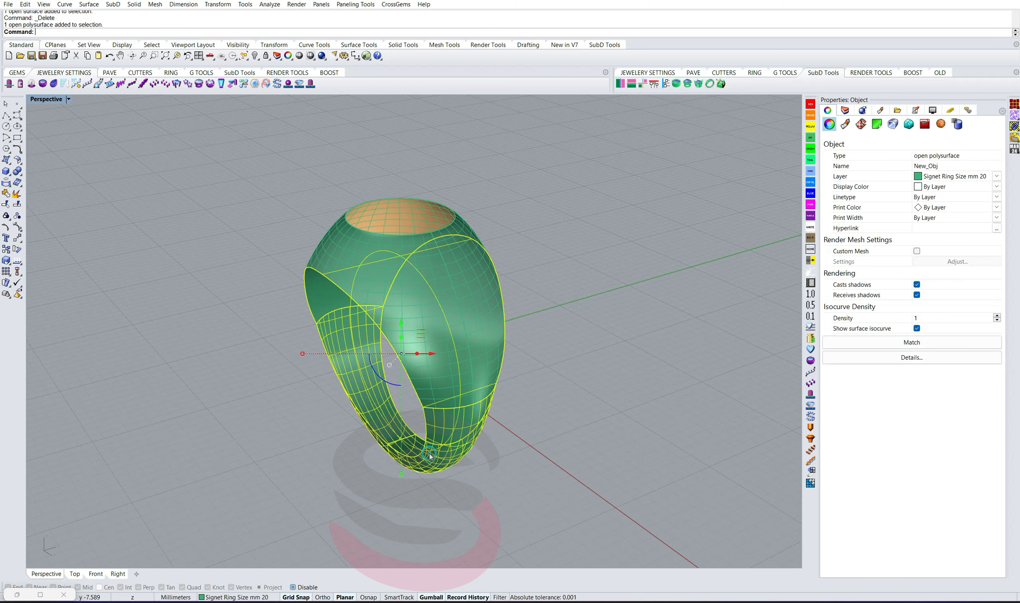
{"action": "type", "text": "L"}
{"action": "key", "text": "Return"}
Step: Offset the front lower edge of the shoulder surface inward on the surface by 1 mm with OffsetCrvOnSrf
{"action": "scroll", "coordinate": [415, 354], "scroll_direction": "up", "scroll_amount": 5}
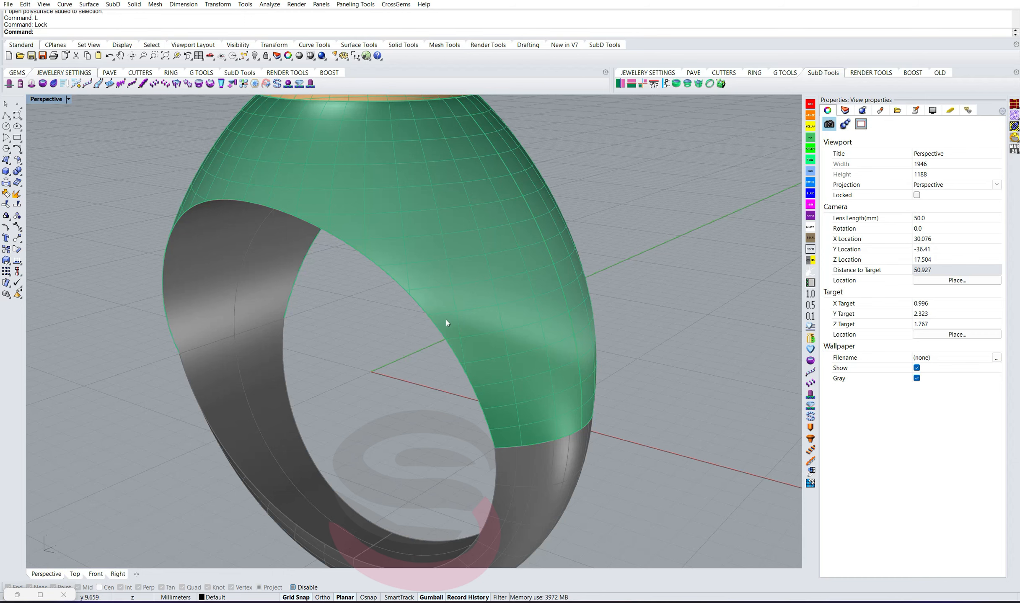
{"action": "right_click_drag", "start_coordinate": [447, 320], "coordinate": [421, 333]}
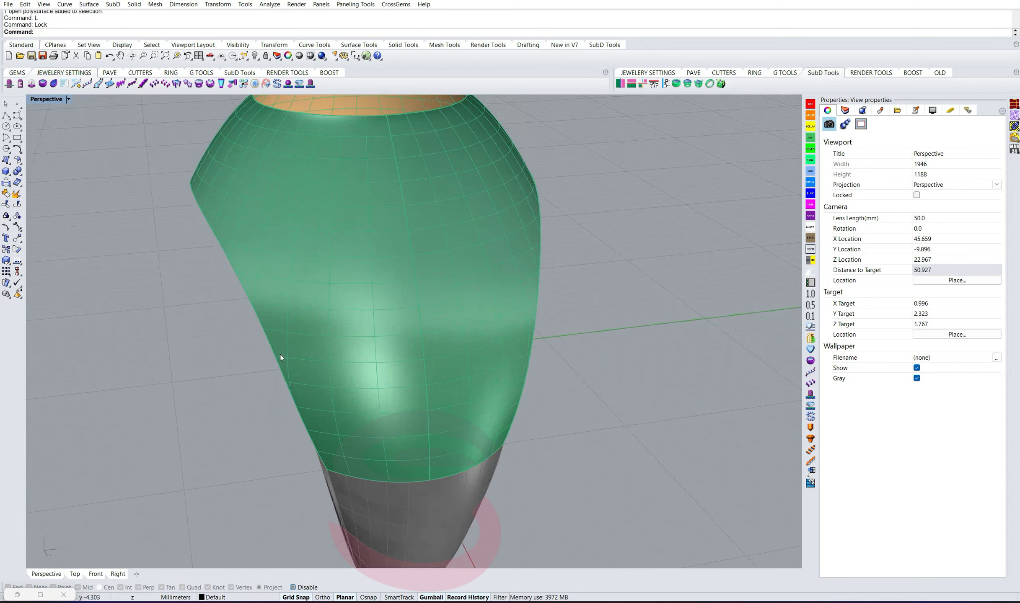
{"action": "right_click_drag", "start_coordinate": [366, 403], "coordinate": [402, 392]}
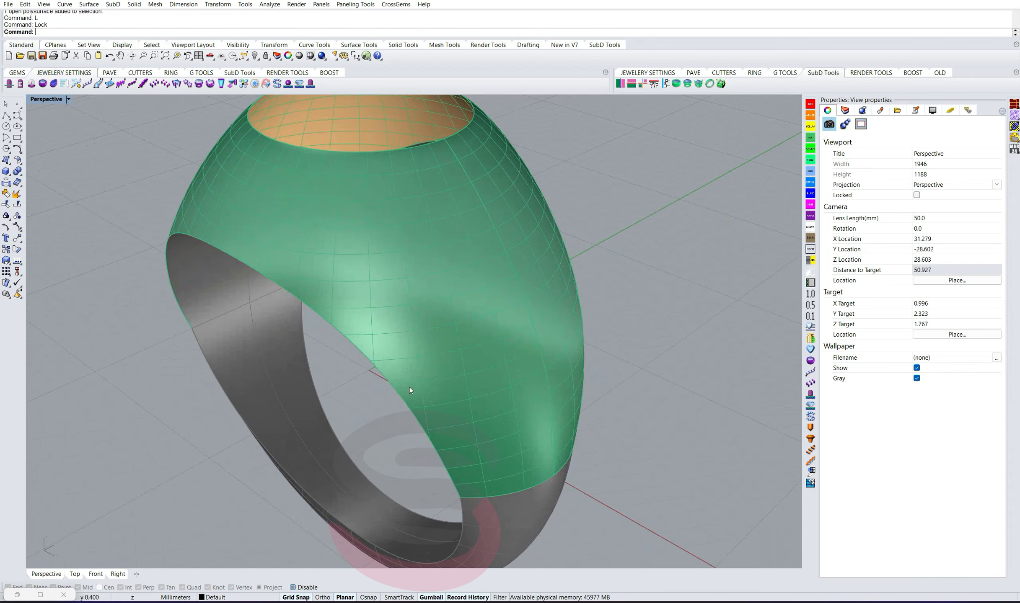
{"action": "type", "text": "OffsetCrvOnSrf"}
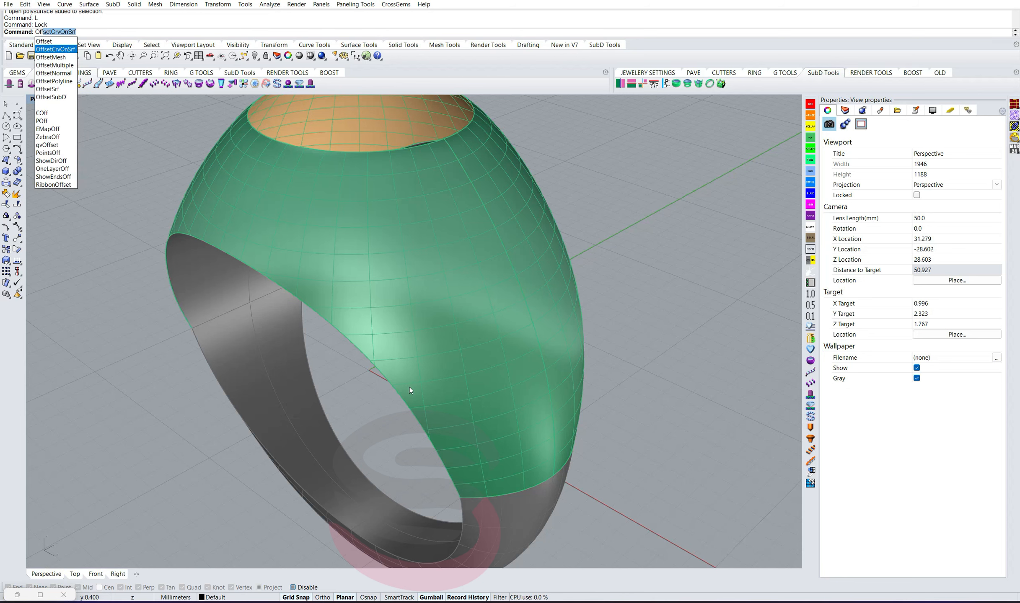
{"action": "key", "text": "Return"}
{"action": "left_click", "coordinate": [391, 388]}
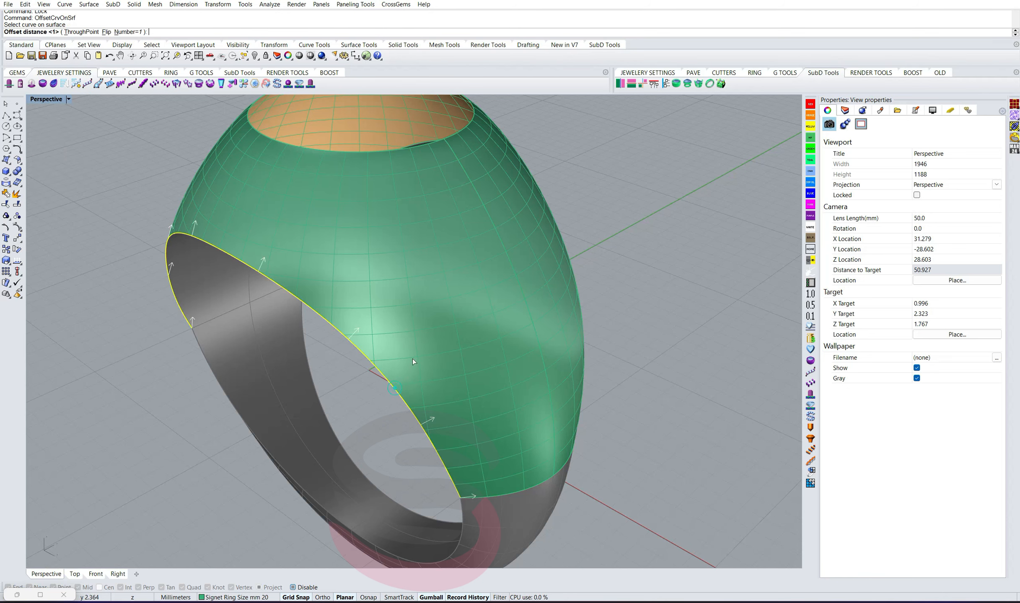
{"action": "key", "text": "Return"}
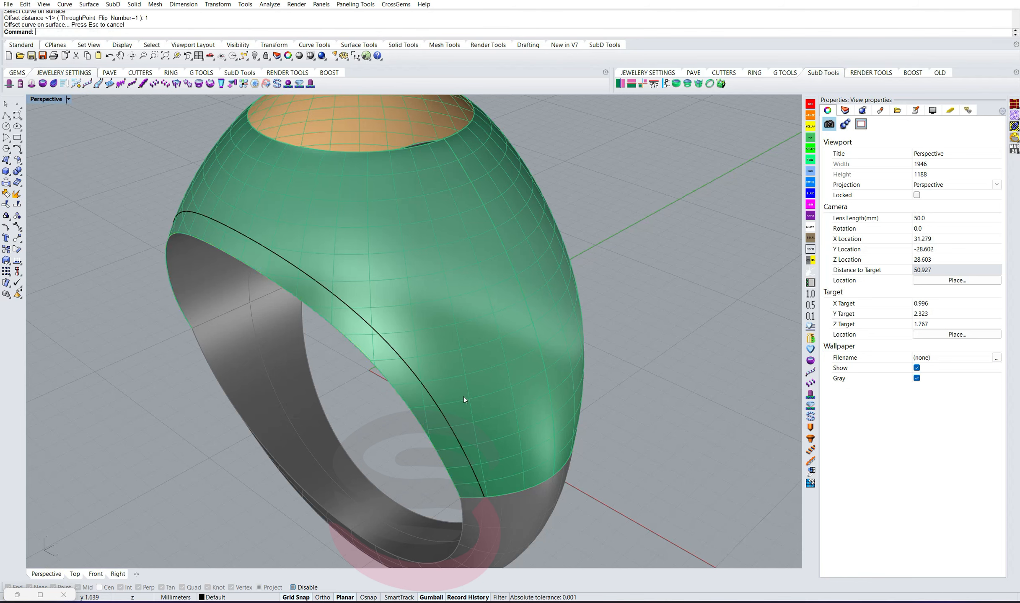
Step: Offset the opposite lower edge of the shoulder surface on the surface by the same 1 mm distance
{"action": "right_click_drag", "start_coordinate": [464, 397], "coordinate": [329, 357]}
{"action": "key", "text": "Return"}
{"action": "left_click", "coordinate": [263, 240]}
{"action": "key", "text": "Return"}
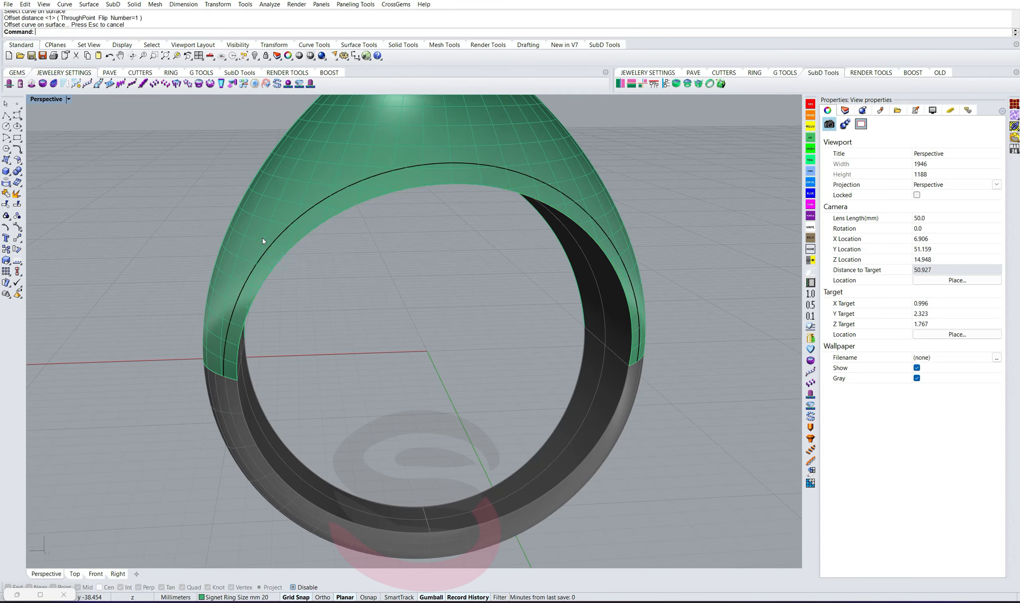
Step: Draw a circle tangent to the two offset curves on one side of the ring shoulder
{"action": "right_click_drag", "start_coordinate": [262, 238], "coordinate": [357, 236]}
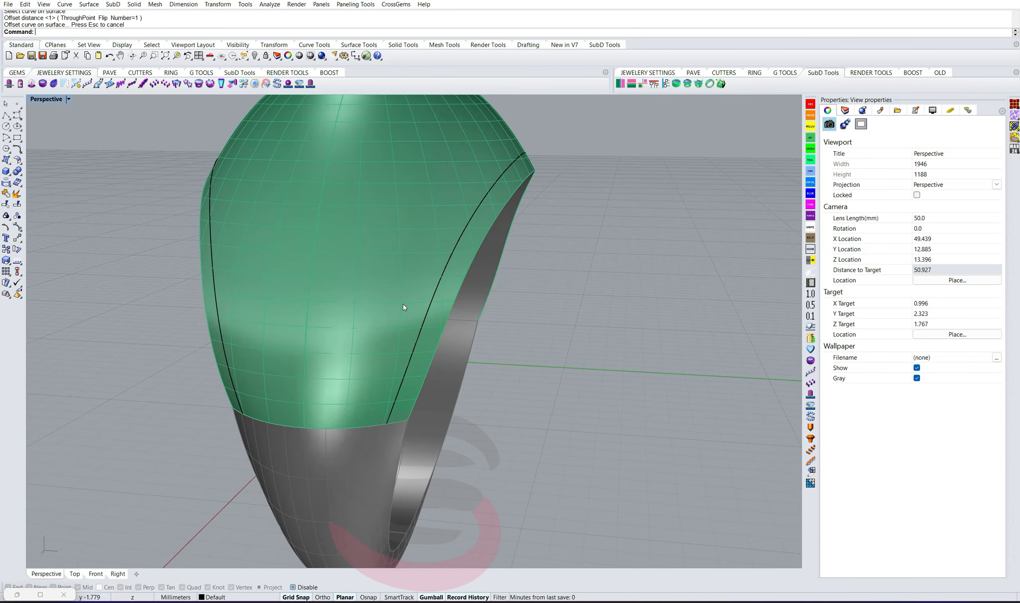
{"action": "right_click_drag", "start_coordinate": [402, 304], "coordinate": [445, 327]}
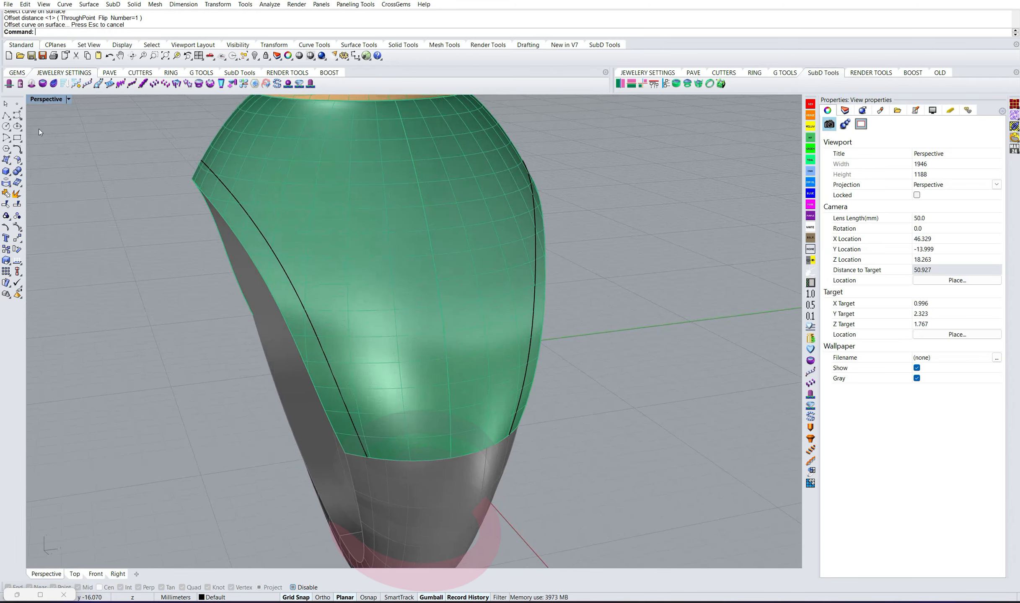
{"action": "left_click", "coordinate": [6, 126]}
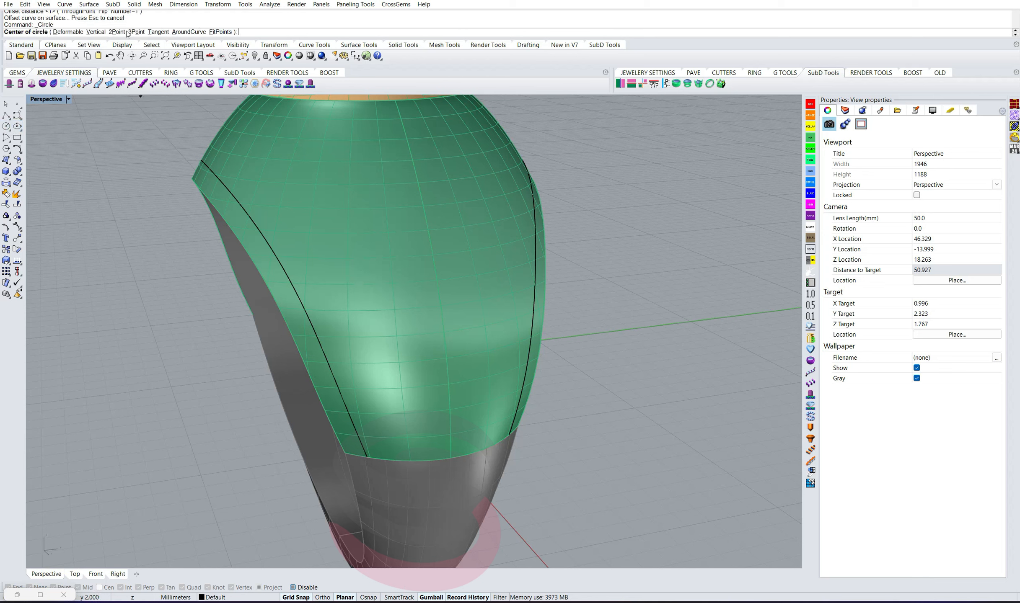
{"action": "left_click", "coordinate": [159, 33]}
{"action": "left_click", "coordinate": [334, 382]}
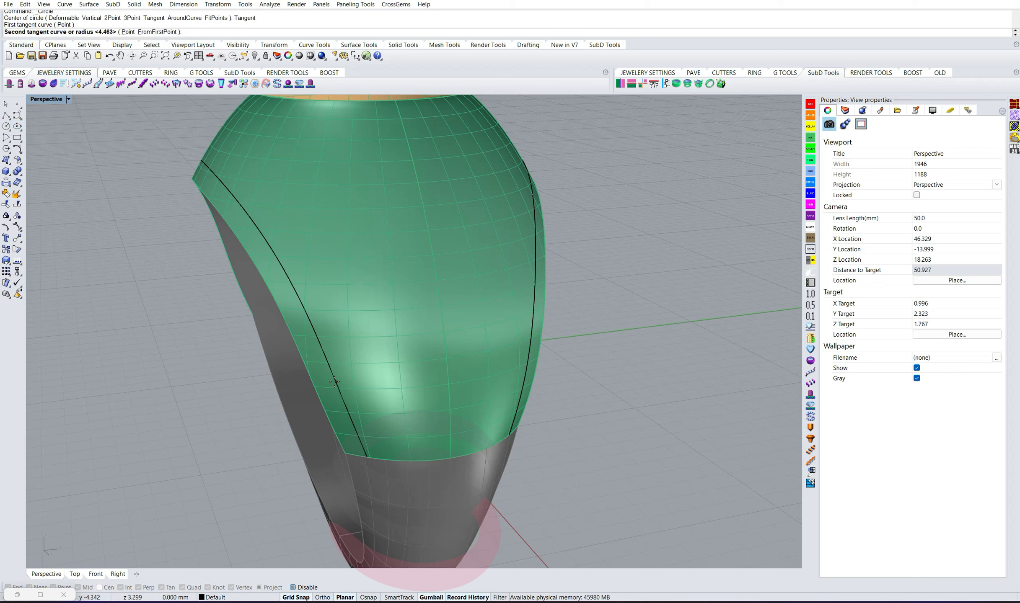
{"action": "left_click", "coordinate": [523, 354]}
{"action": "key", "text": "Return"}
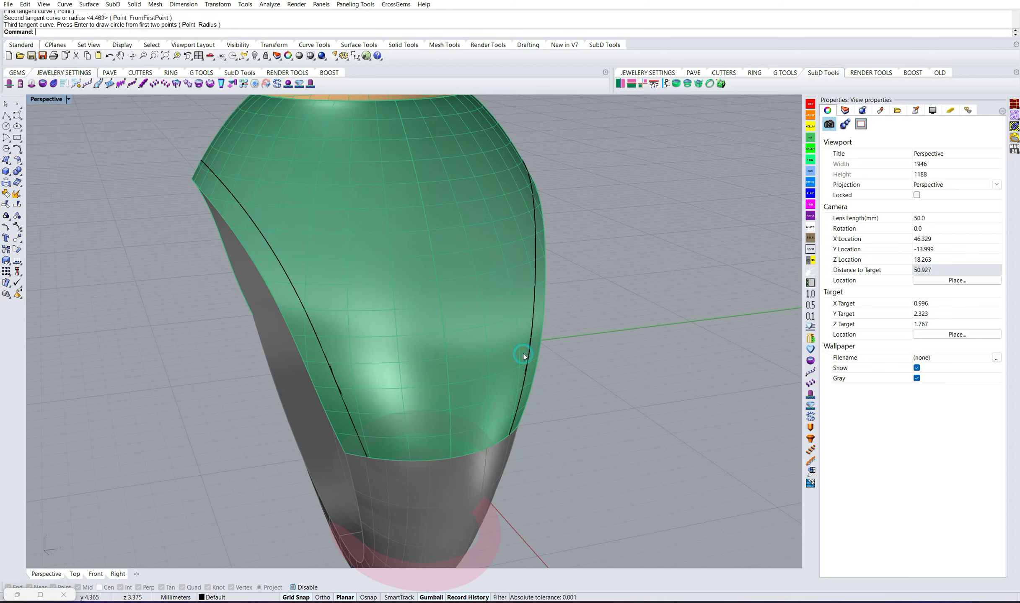
Step: Mirror the tangent circle to the opposite side of the ring in Top view, across the Y axis through origin 0
{"action": "scroll", "coordinate": [524, 354], "scroll_direction": "down", "scroll_amount": 2}
{"action": "right_click_drag", "start_coordinate": [578, 436], "coordinate": [507, 406]}
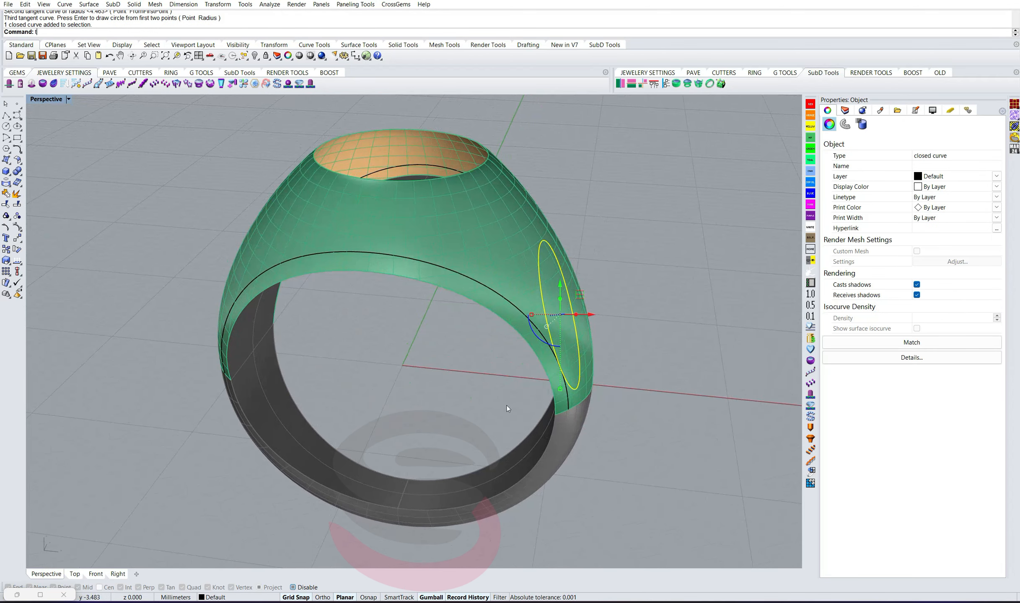
{"action": "key", "text": "ctrl+F1"}
{"action": "type", "text": "mi"}
{"action": "key", "text": "Return"}
{"action": "type", "text": "0"}
{"action": "key", "text": "Return"}
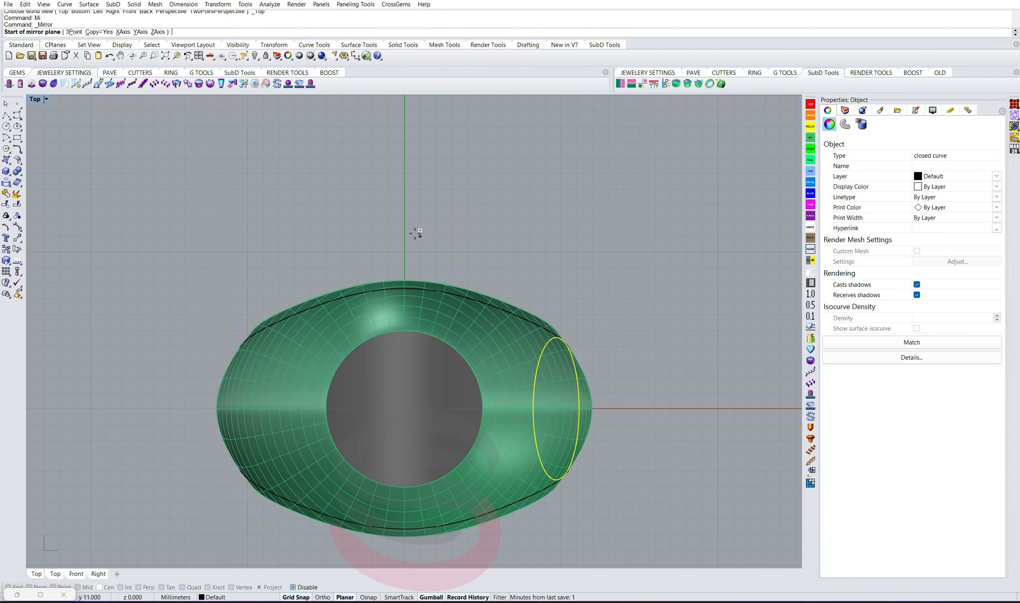
{"action": "key", "text": "Escape"}
Step: Lock the shoulder surface of the ring
{"action": "left_click", "coordinate": [326, 351]}
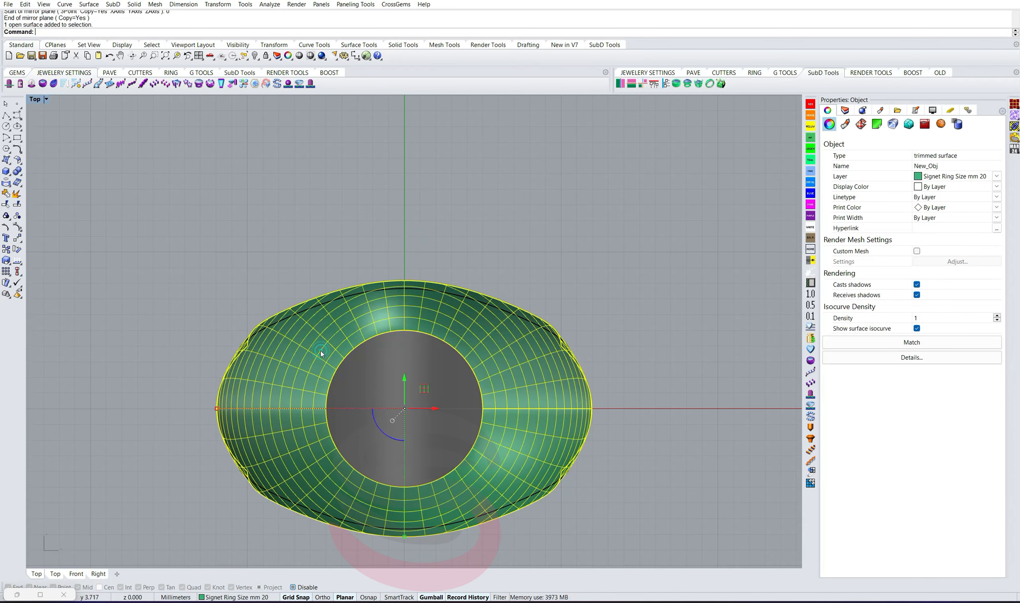
{"action": "type", "text": "L"}
{"action": "key", "text": "Return"}
Step: Using both circles and both offset curves as cutters, trim one circle's upper arc and the offset curve ends below the tangent points
{"action": "scroll", "coordinate": [343, 278], "scroll_direction": "down", "scroll_amount": 2}
{"action": "left_click_drag", "start_coordinate": [99, 230], "coordinate": [289, 362]}
{"action": "right_click_drag", "start_coordinate": [592, 500], "coordinate": [355, 343]}
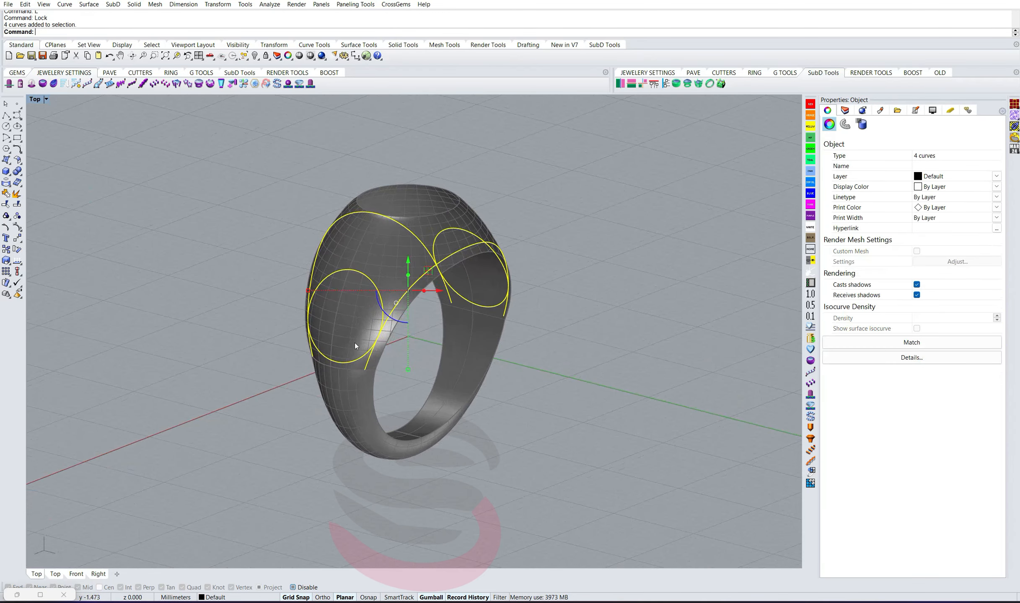
{"action": "scroll", "coordinate": [354, 342], "scroll_direction": "up", "scroll_amount": 3}
{"action": "scroll", "coordinate": [452, 387], "scroll_direction": "up", "scroll_amount": 2}
{"action": "type", "text": "trim"}
{"action": "key", "text": "Return"}
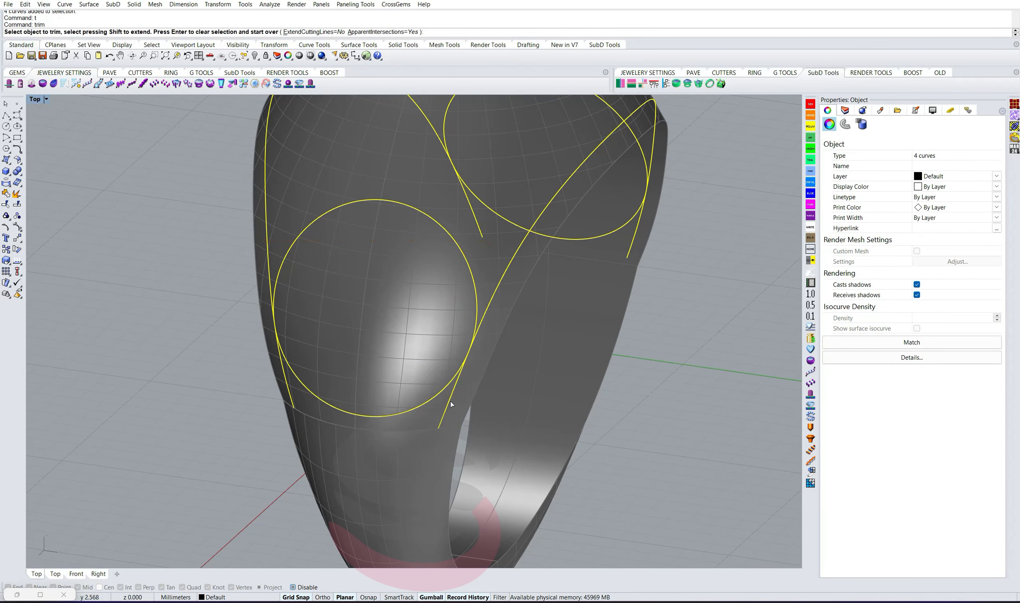
{"action": "left_click", "coordinate": [449, 404]}
{"action": "left_click", "coordinate": [477, 303]}
{"action": "left_click", "coordinate": [474, 302]}
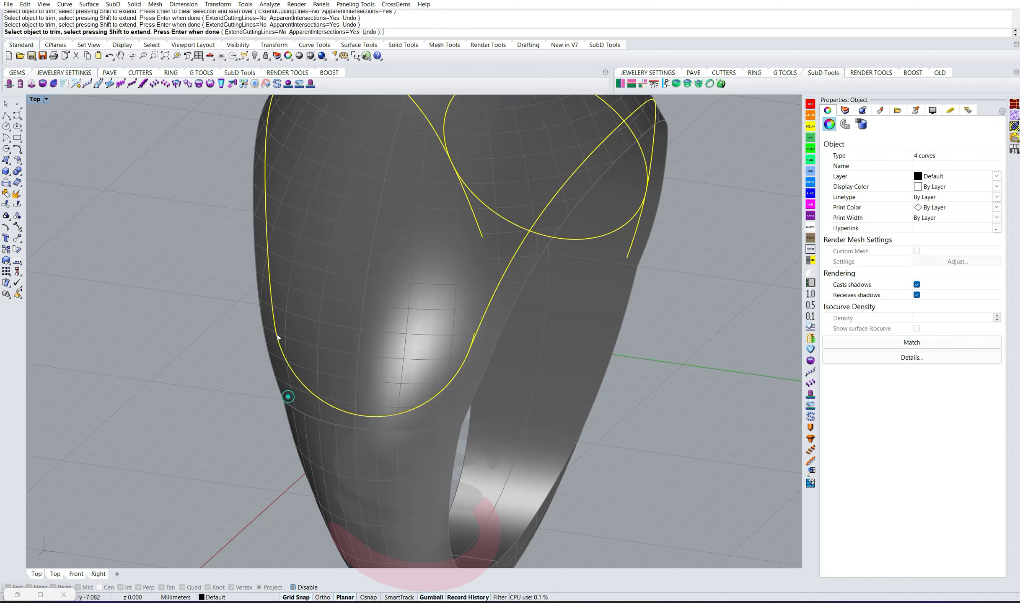
Step: Trim away the leftover circle slivers near the tangent point, with ApparentIntersections set to No
{"action": "scroll", "coordinate": [278, 337], "scroll_direction": "up", "scroll_amount": 4}
{"action": "scroll", "coordinate": [561, 364], "scroll_direction": "up", "scroll_amount": 2}
{"action": "left_click", "coordinate": [599, 424]}
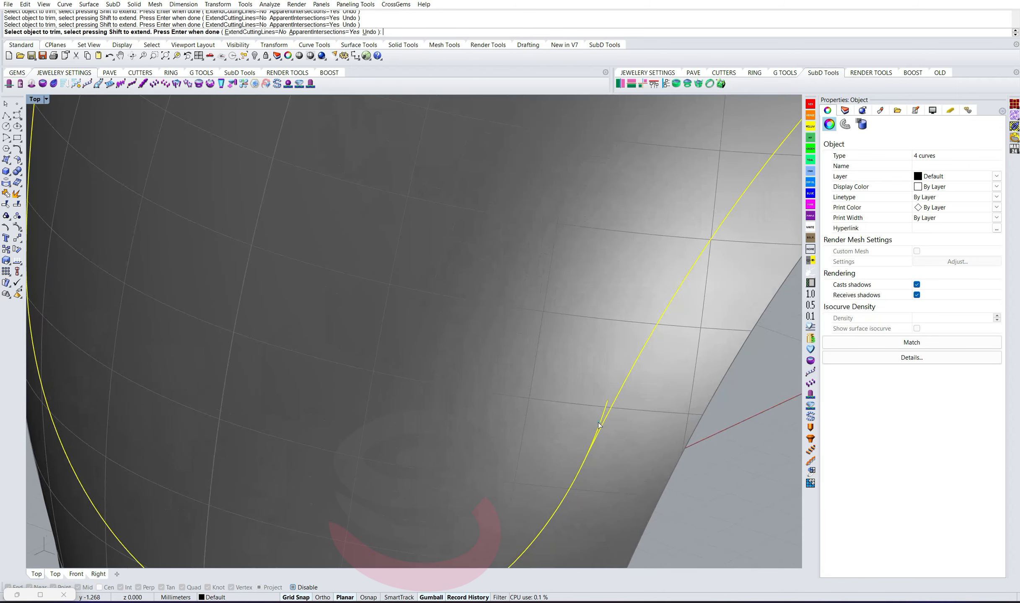
{"action": "scroll", "coordinate": [579, 452], "scroll_direction": "up", "scroll_amount": 5}
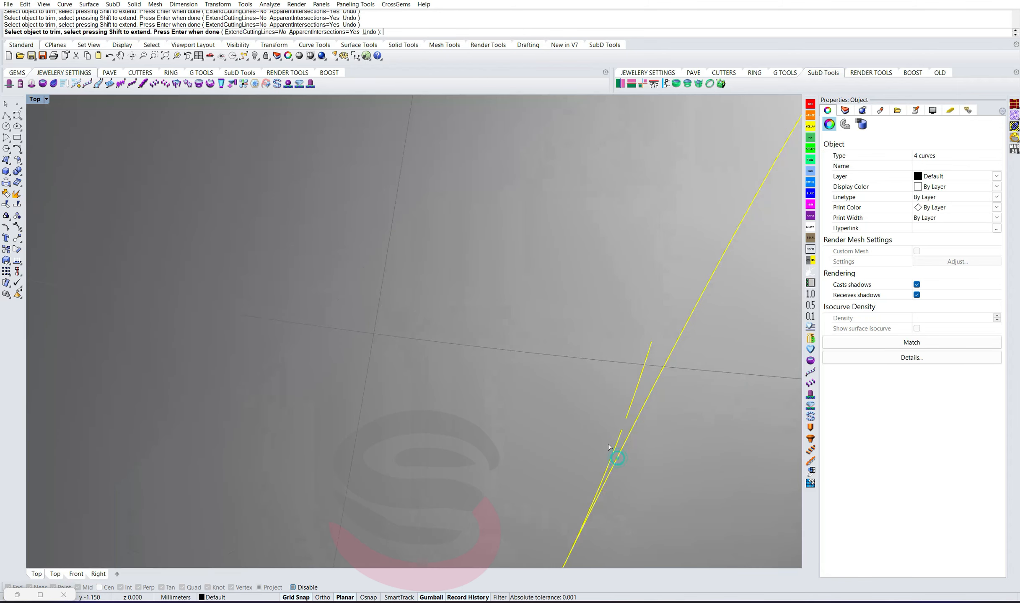
{"action": "scroll", "coordinate": [585, 513], "scroll_direction": "up", "scroll_amount": 4}
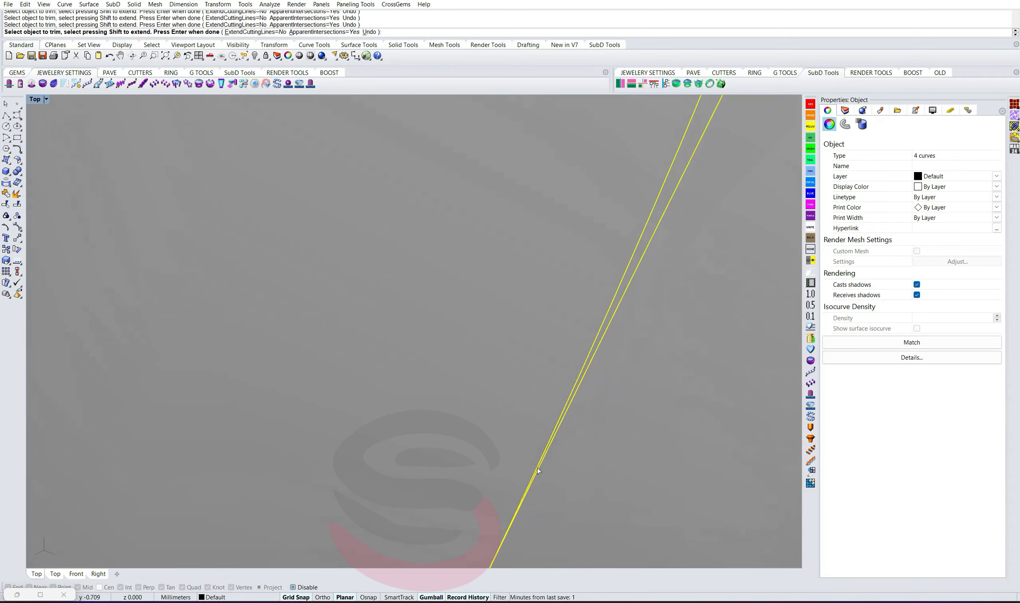
{"action": "left_click", "coordinate": [534, 482]}
{"action": "left_click", "coordinate": [332, 32]}
{"action": "left_click", "coordinate": [569, 396]}
{"action": "scroll", "coordinate": [503, 380], "scroll_direction": "down", "scroll_amount": 3}
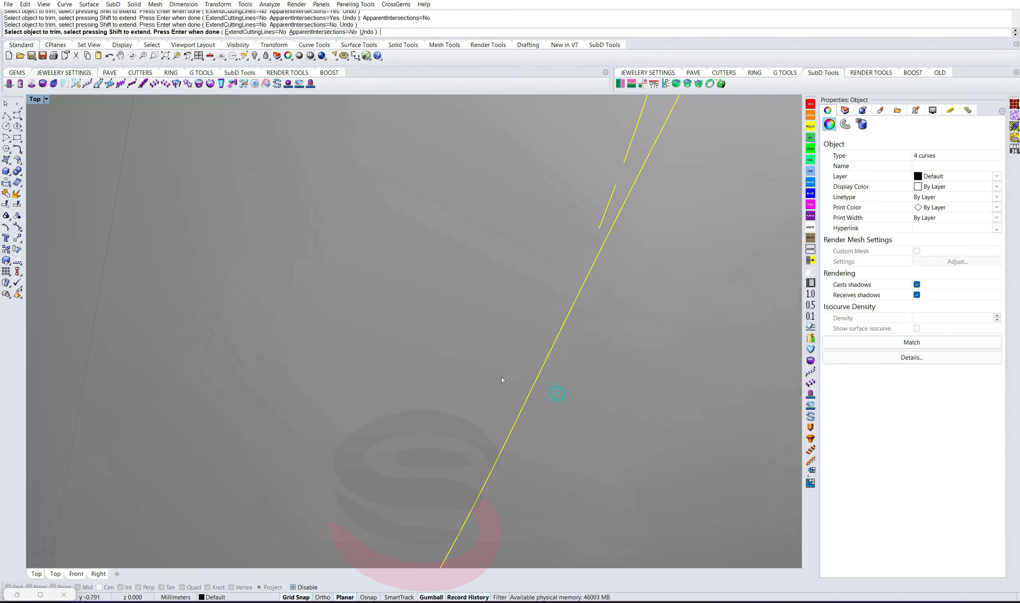
{"action": "left_click", "coordinate": [554, 276]}
{"action": "scroll", "coordinate": [522, 238], "scroll_direction": "down", "scroll_amount": 5}
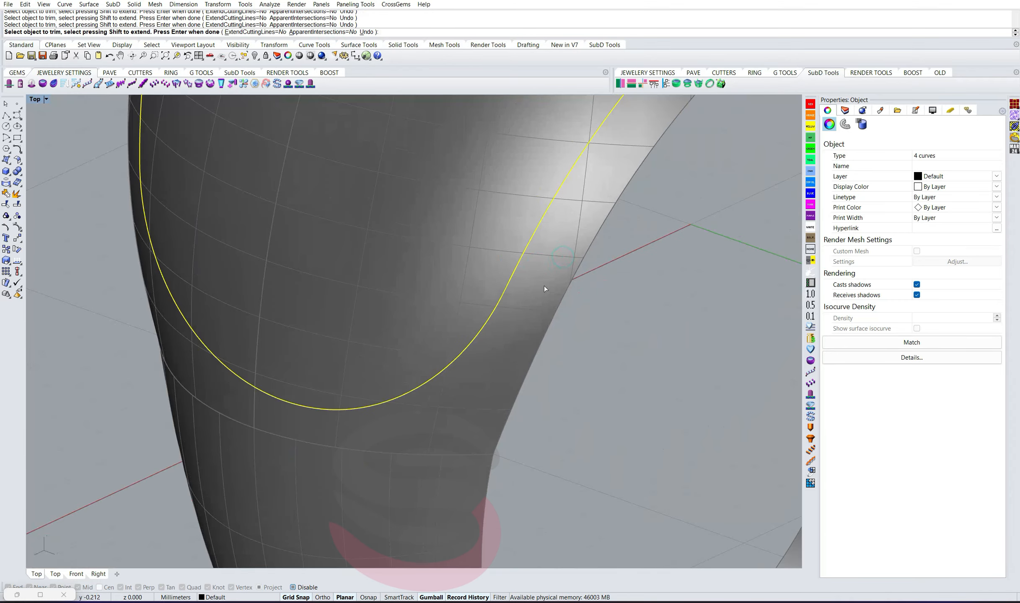
Step: Trim the upper arc of the other circle and the offset curve ends beyond it on the opposite shoulder
{"action": "scroll", "coordinate": [368, 459], "scroll_direction": "down", "scroll_amount": 3}
{"action": "scroll", "coordinate": [277, 530], "scroll_direction": "up", "scroll_amount": 3}
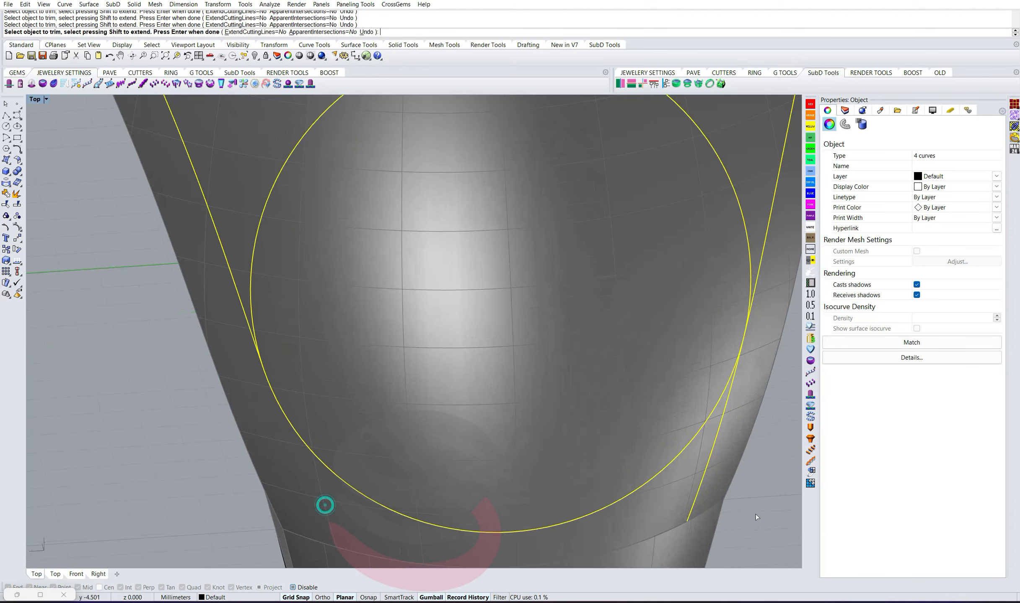
{"action": "left_click", "coordinate": [731, 167]}
{"action": "scroll", "coordinate": [559, 326], "scroll_direction": "down", "scroll_amount": 5}
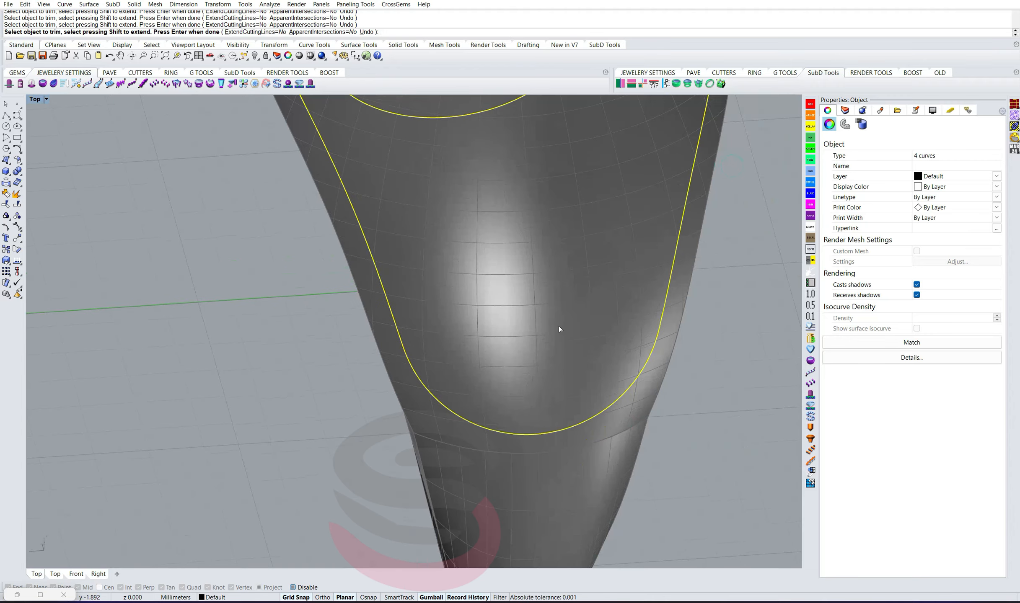
{"action": "right_click", "coordinate": [556, 332]}
{"action": "right_click_drag", "start_coordinate": [556, 333], "coordinate": [546, 352]}
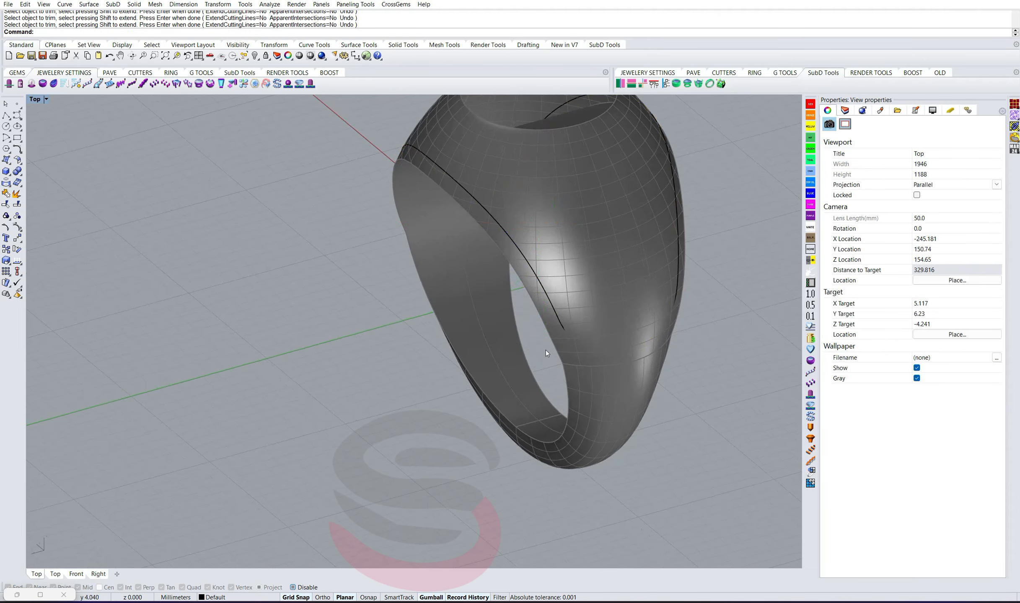
Step: Join the lower arc on one side of the ring with the adjoining offset curve
{"action": "key", "text": "ctrl+j"}
{"action": "left_click", "coordinate": [571, 339]}
{"action": "left_click", "coordinate": [556, 318]}
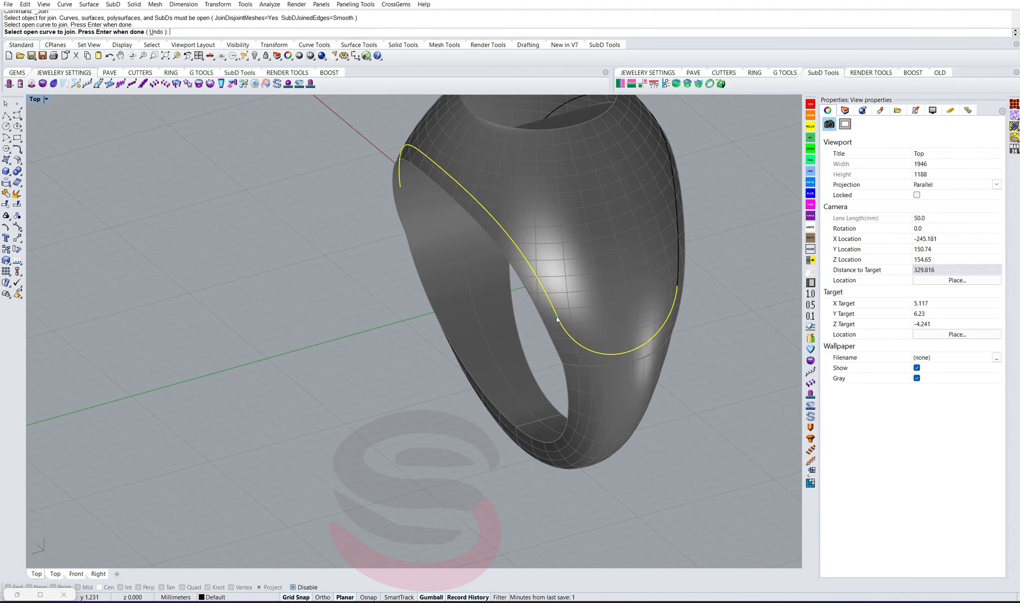
{"action": "right_click", "coordinate": [561, 328]}
{"action": "right_click_drag", "start_coordinate": [561, 328], "coordinate": [605, 361]}
Step: Join the combined arc and border curve with the offset curve along the opposite edge
{"action": "type", "text": "j"}
{"action": "key", "text": "Return"}
{"action": "left_click", "coordinate": [605, 360]}
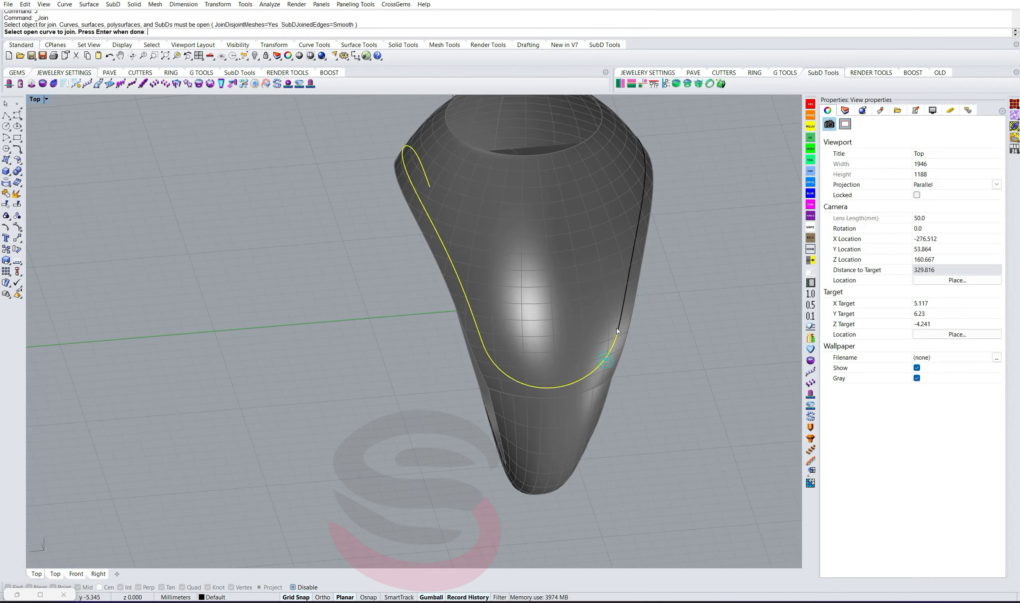
{"action": "left_click", "coordinate": [617, 331]}
{"action": "left_click", "coordinate": [514, 325]}
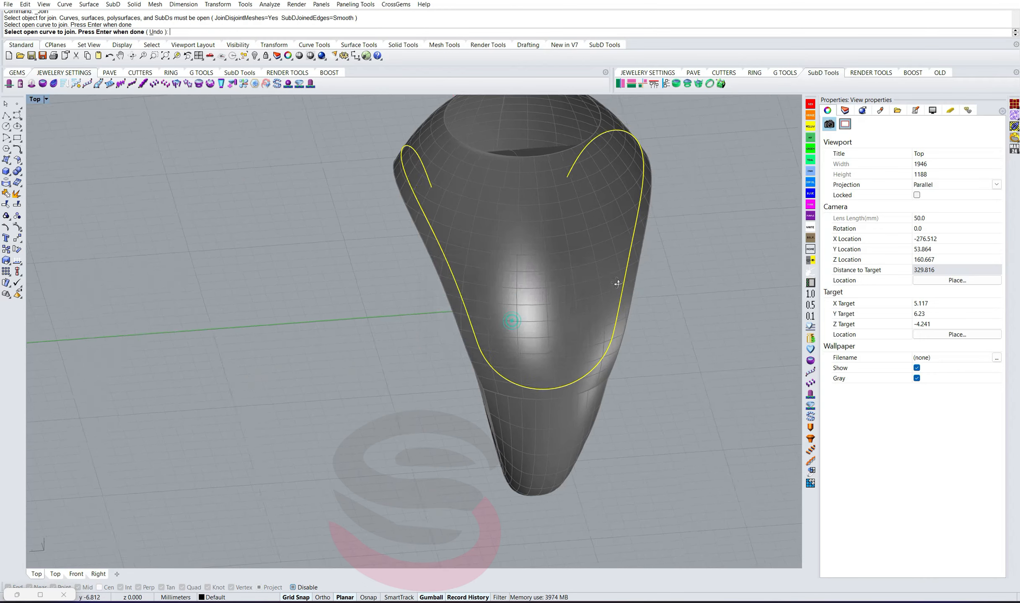
{"action": "right_click_drag", "start_coordinate": [617, 285], "coordinate": [393, 375]}
{"action": "key", "text": "Return"}
Step: Join the lower arc on the ring's other side with one adjacent offset curve end
{"action": "scroll", "coordinate": [393, 375], "scroll_direction": "up", "scroll_amount": 5}
{"action": "type", "text": "j"}
{"action": "key", "text": "Return"}
{"action": "left_click", "coordinate": [294, 256]}
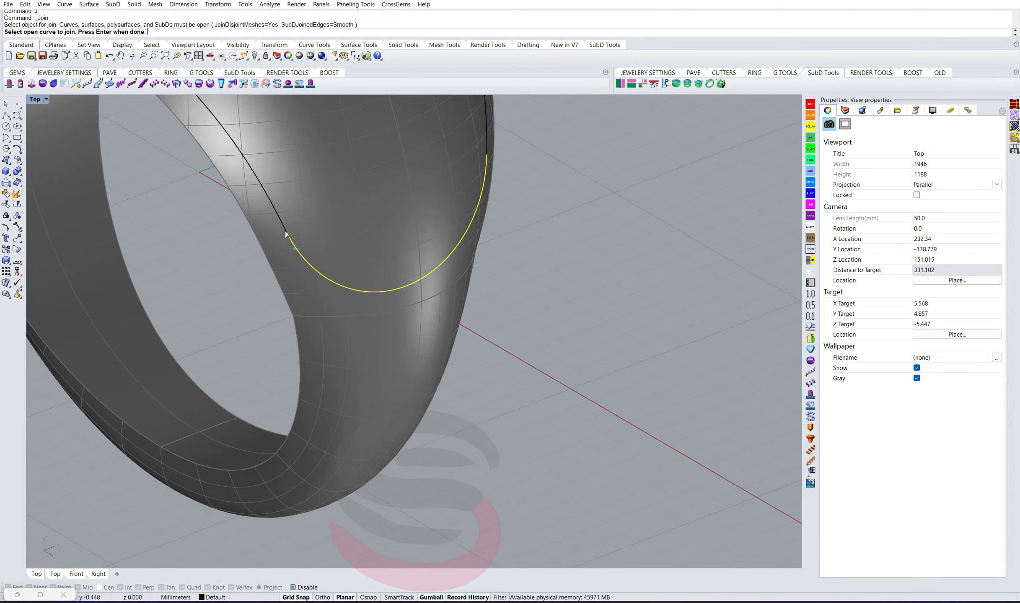
{"action": "left_click", "coordinate": [292, 245]}
{"action": "right_click", "coordinate": [293, 238]}
{"action": "right_click_drag", "start_coordinate": [295, 240], "coordinate": [365, 240]}
Step: Join the last arc end with the neighbouring offset curve, accepting the join across the small gap
{"action": "type", "text": "j"}
{"action": "key", "text": "Return"}
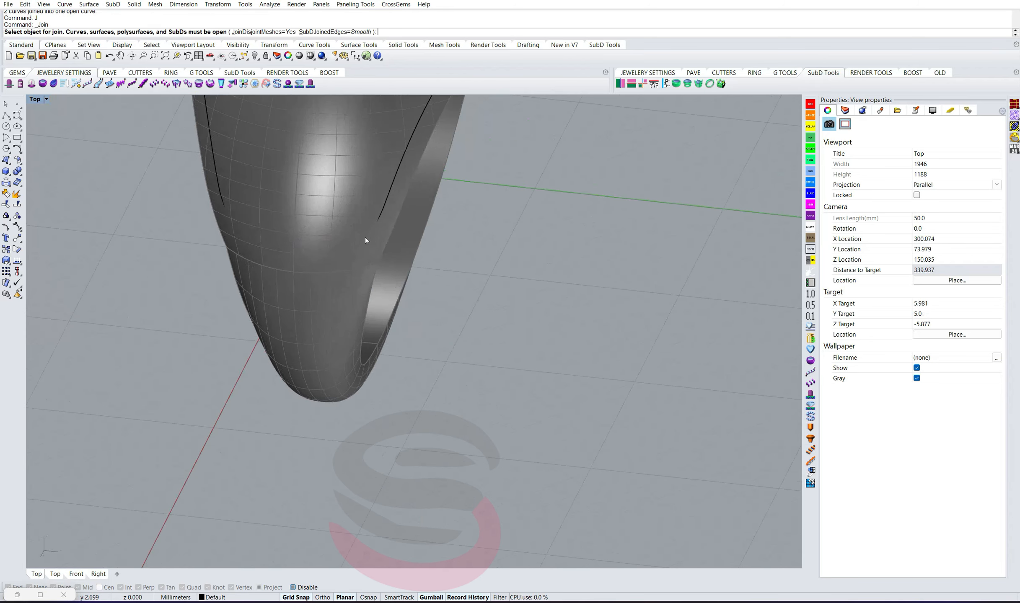
{"action": "left_click", "coordinate": [374, 232]}
{"action": "left_click", "coordinate": [374, 232]}
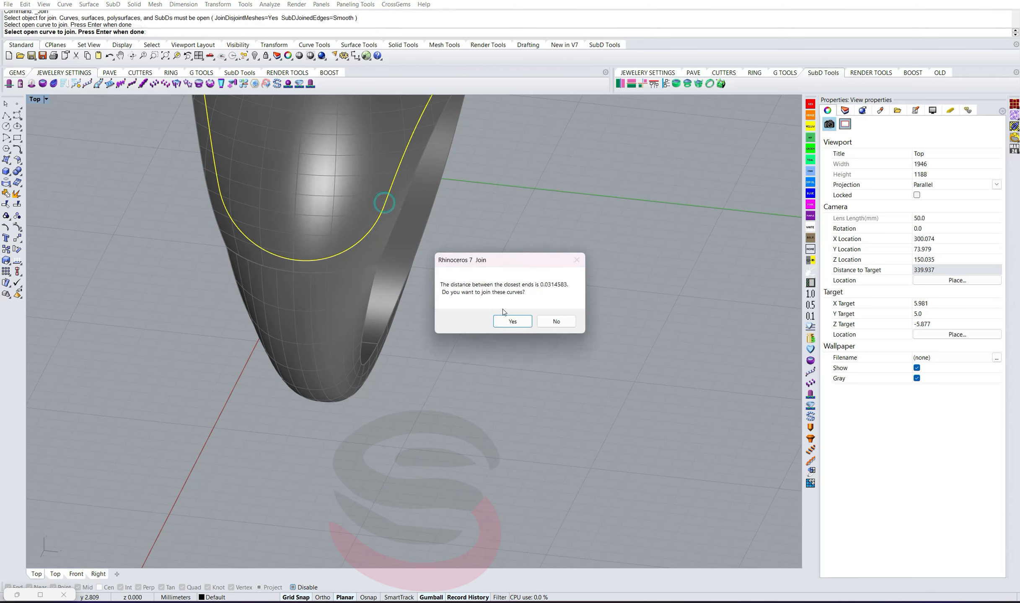
{"action": "left_click", "coordinate": [512, 321]}
Step: Check the joined border curve's object type and explode the curve into its segments
{"action": "right_click_drag", "start_coordinate": [501, 322], "coordinate": [507, 275]}
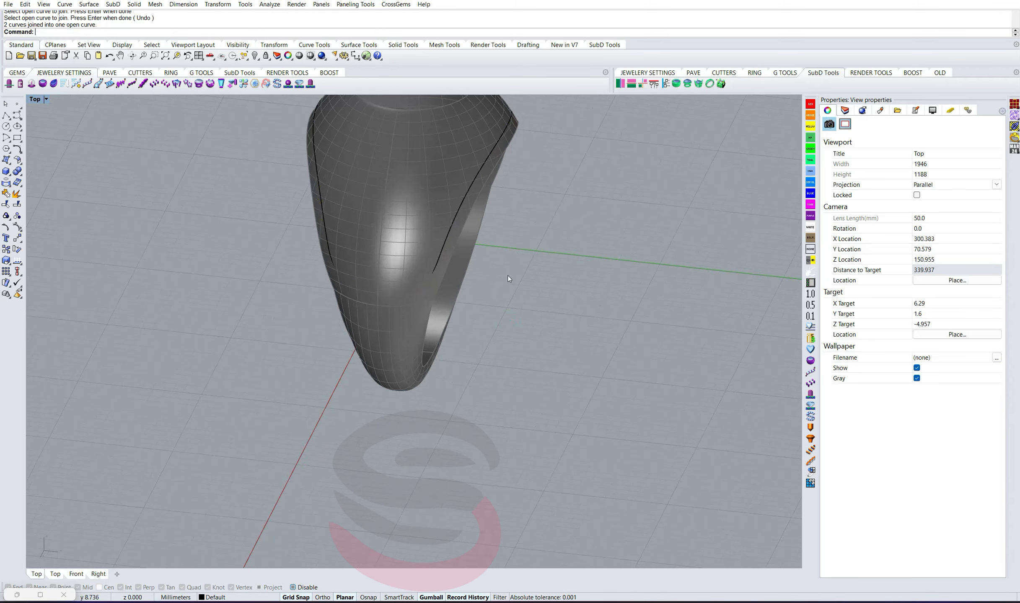
{"action": "left_click", "coordinate": [450, 233]}
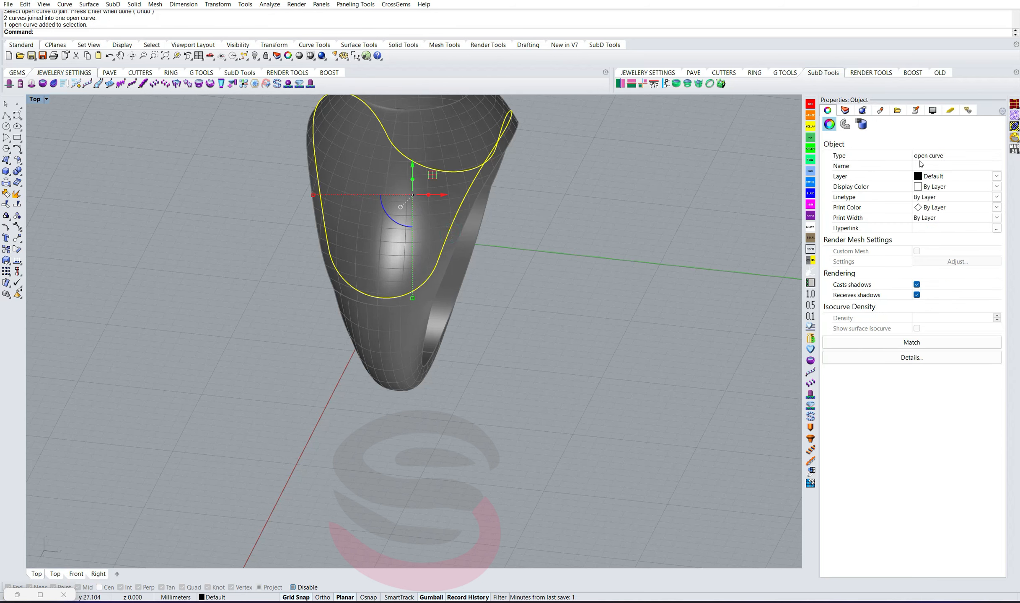
{"action": "left_click", "coordinate": [551, 338]}
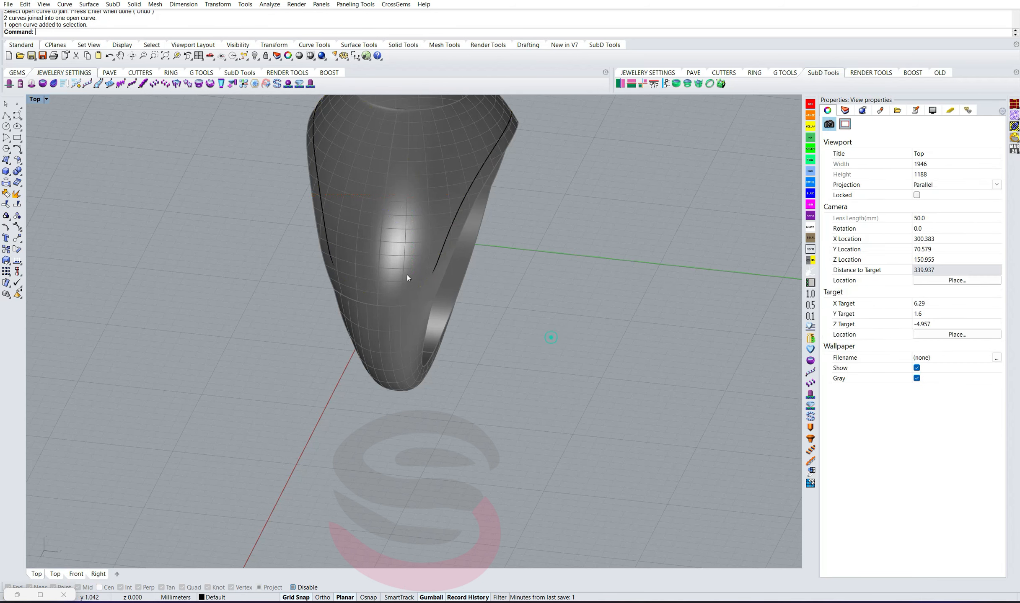
{"action": "left_click", "coordinate": [445, 232]}
{"action": "right_click_drag", "start_coordinate": [539, 256], "coordinate": [447, 322]}
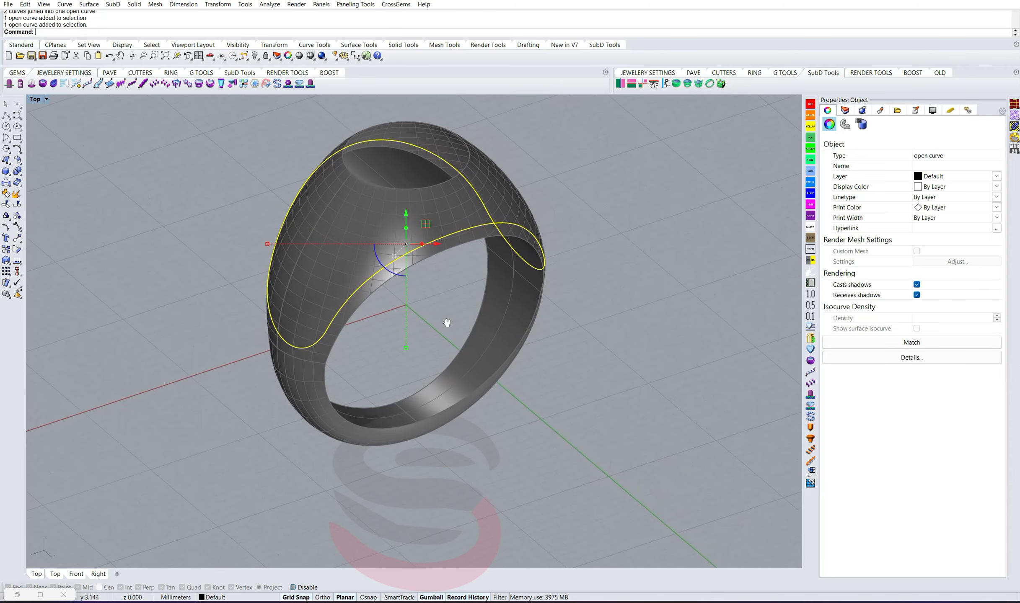
{"action": "left_click", "coordinate": [17, 193]}
{"action": "left_click", "coordinate": [554, 332]}
{"action": "right_click_drag", "start_coordinate": [554, 330], "coordinate": [440, 295]}
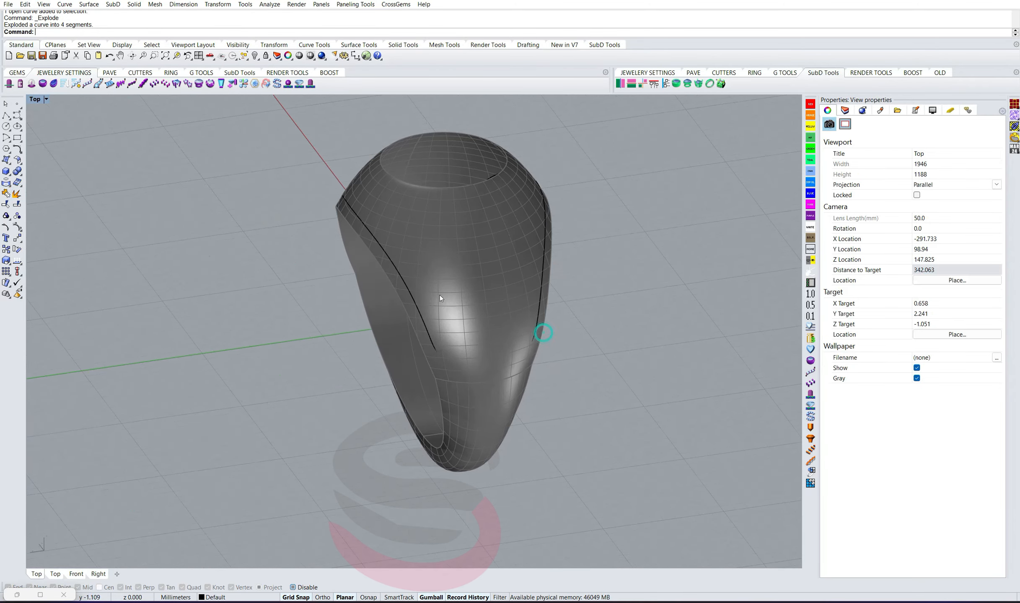
Step: Rejoin one exploded offset curve with the lower arc at its end
{"action": "left_click", "coordinate": [432, 342]}
{"action": "left_click", "coordinate": [431, 347], "text": "shift"}
{"action": "key", "text": "Escape"}
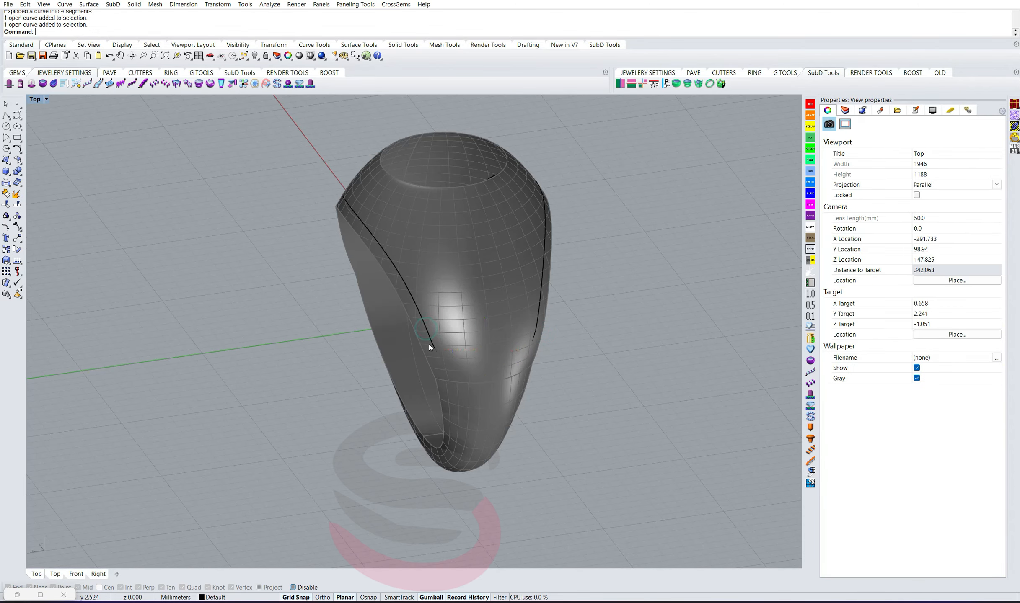
{"action": "key", "text": "ctrl+j"}
{"action": "left_click", "coordinate": [426, 330]}
{"action": "left_click", "coordinate": [436, 353]}
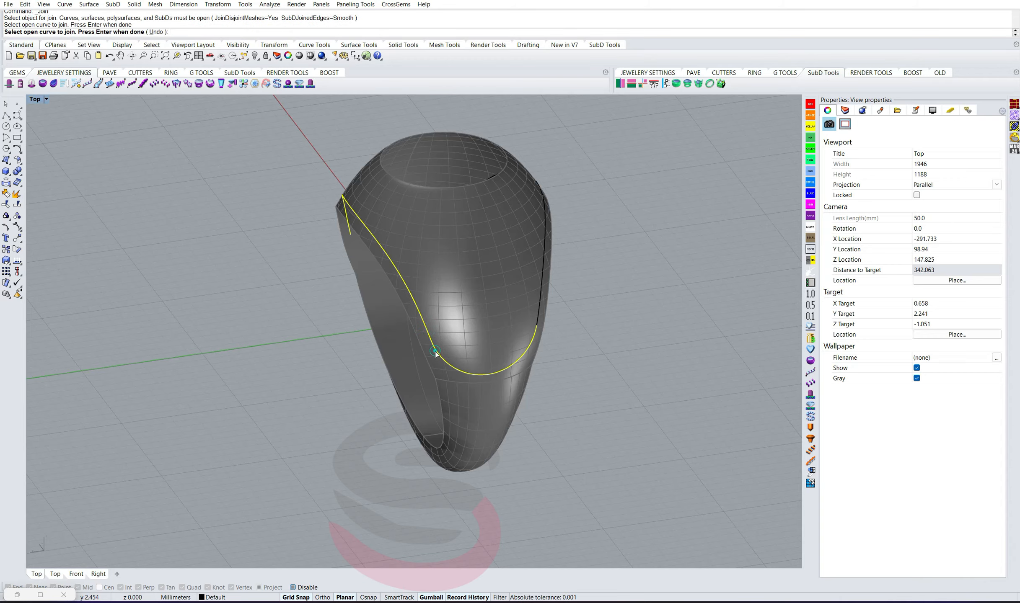
{"action": "right_click_drag", "start_coordinate": [476, 338], "coordinate": [402, 326]}
{"action": "key", "text": "Return"}
Step: Join the exploded border segments at the next corner of the outline
{"action": "type", "text": "j"}
{"action": "key", "text": "Return"}
{"action": "left_click", "coordinate": [341, 338]}
{"action": "left_click", "coordinate": [348, 326]}
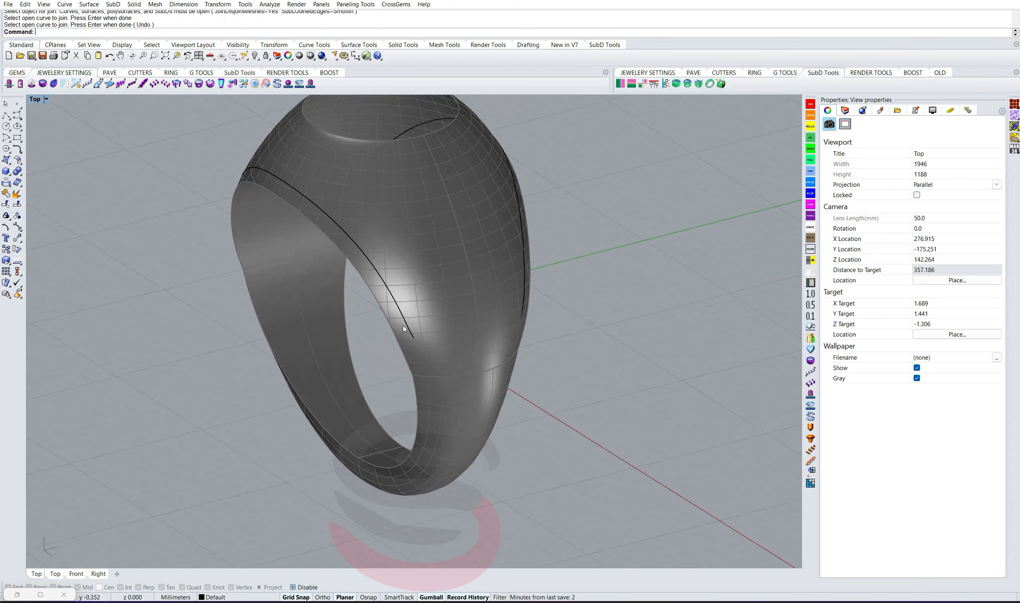
Step: Join the other offset curve with the lower arc on the far side of the ring
{"action": "left_click", "coordinate": [420, 343]}
{"action": "right_click_drag", "start_coordinate": [303, 282], "coordinate": [435, 271]}
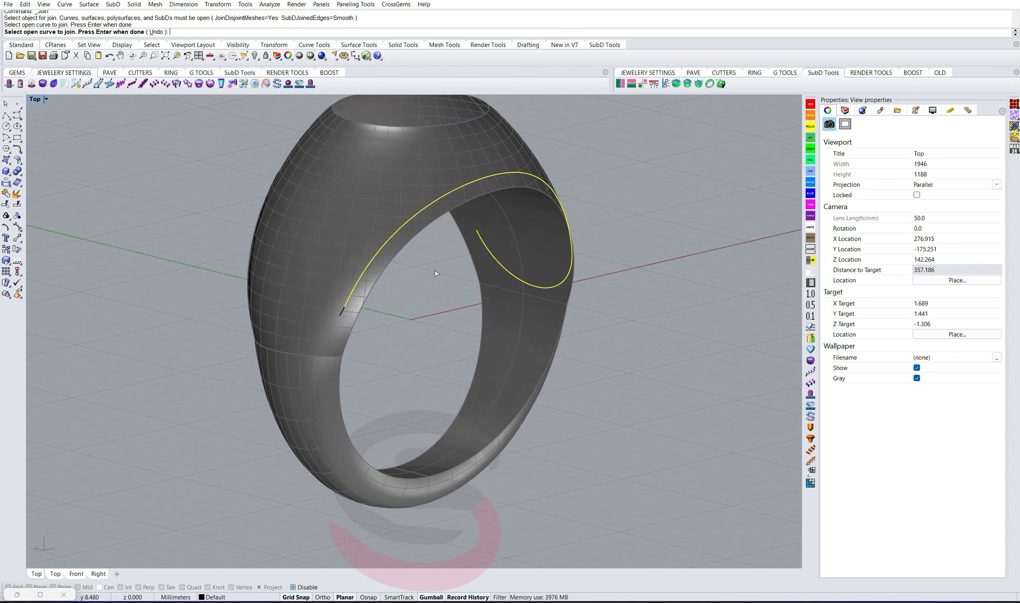
{"action": "key", "text": "Return"}
Step: Join the long border curve with the short end segment near the shank, accepting the join across the gap
{"action": "type", "text": "j"}
{"action": "key", "text": "Return"}
{"action": "left_click", "coordinate": [342, 312]}
{"action": "left_click", "coordinate": [351, 310]}
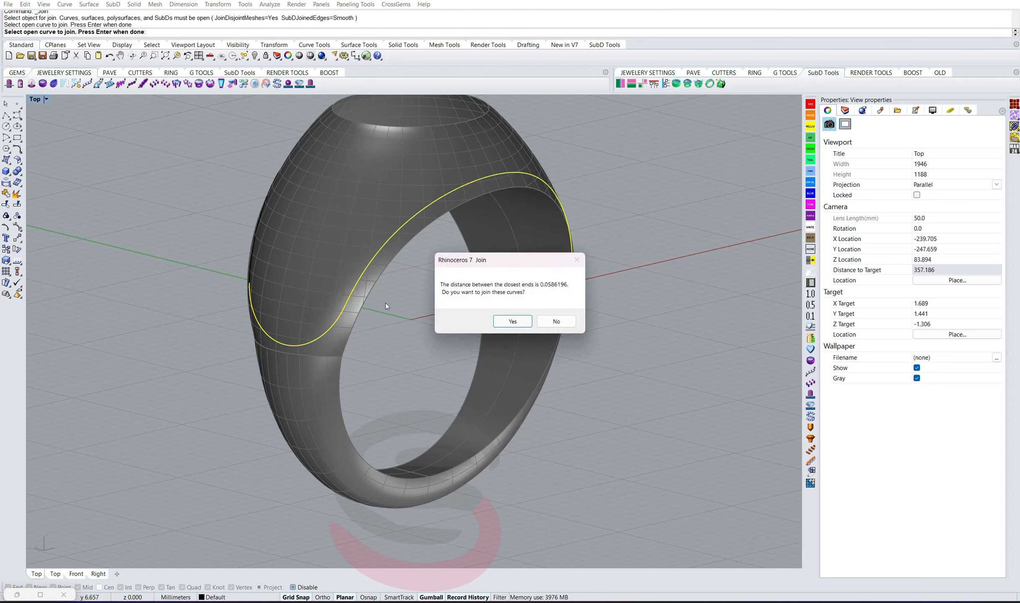
{"action": "left_click", "coordinate": [509, 323]}
{"action": "right_click", "coordinate": [353, 338]}
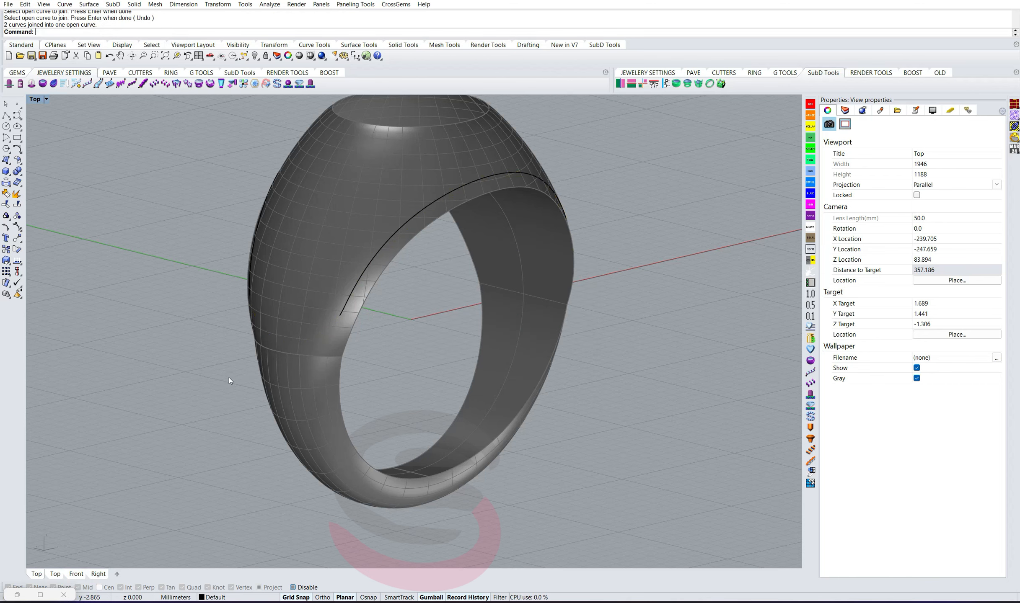
Step: Join the remaining border curves across the ring into one closed outline and check its object type
{"action": "right_click_drag", "start_coordinate": [229, 378], "coordinate": [497, 348]}
{"action": "right_click", "coordinate": [496, 348]}
{"action": "left_click", "coordinate": [459, 334]}
{"action": "left_click", "coordinate": [289, 276]}
{"action": "right_click_drag", "start_coordinate": [289, 276], "coordinate": [373, 308]}
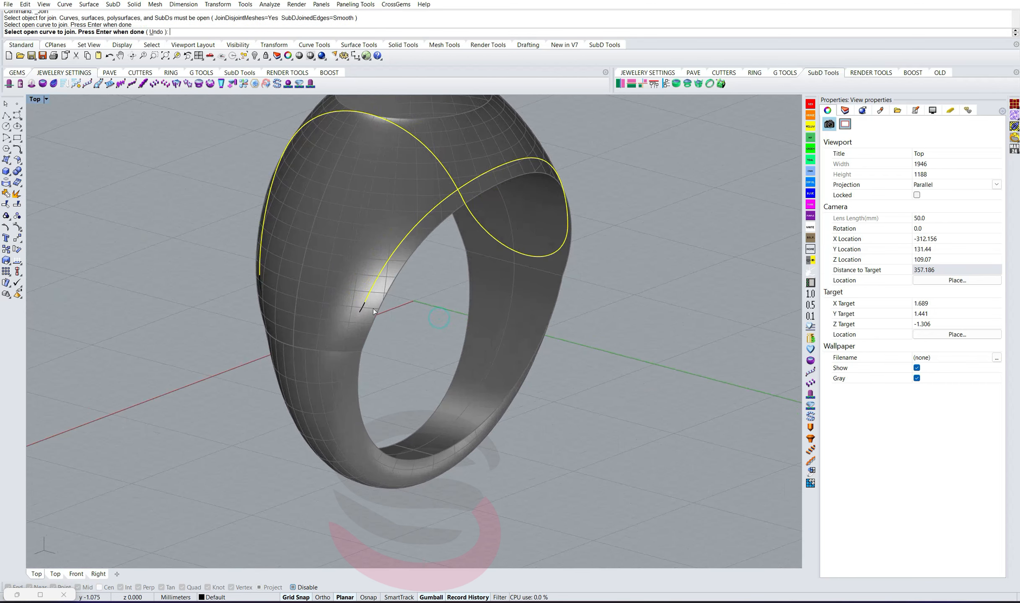
{"action": "left_click", "coordinate": [362, 309]}
{"action": "left_click", "coordinate": [367, 307]}
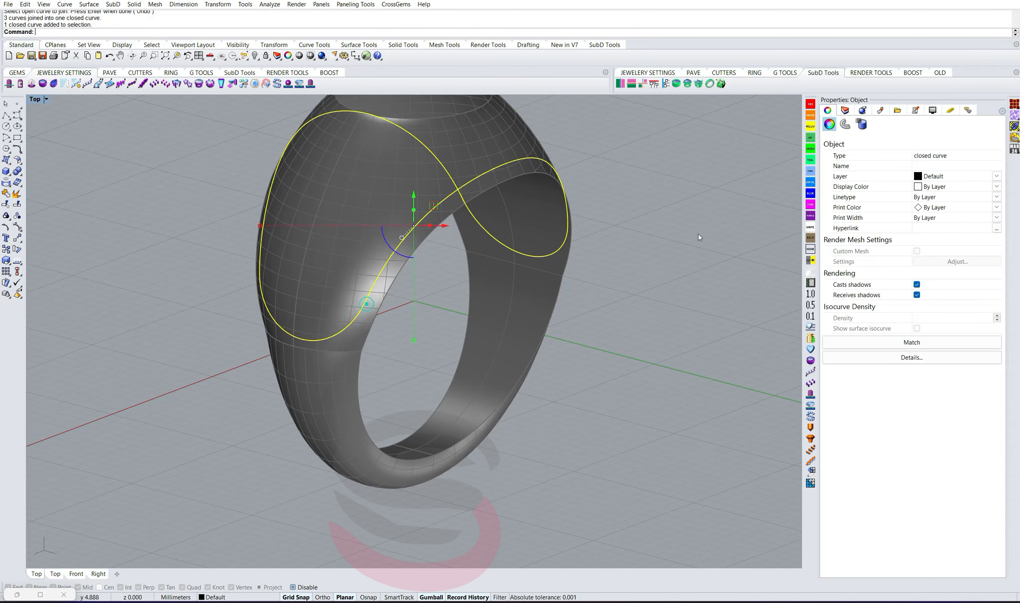
{"action": "left_click", "coordinate": [916, 158]}
{"action": "key", "text": "Home"}
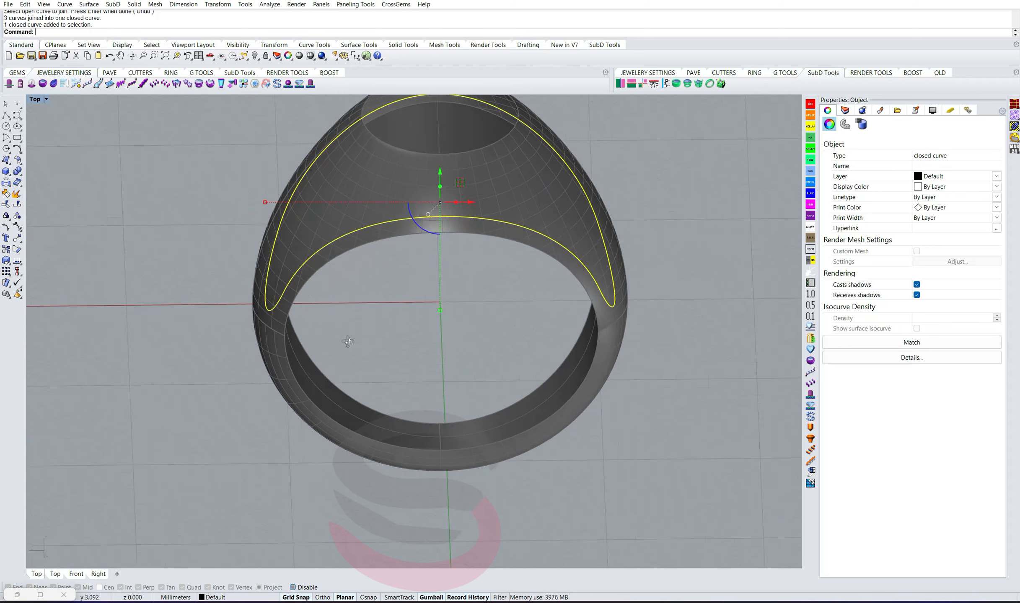
Step: Unlock only the ring's upper shoulder surface
{"action": "left_click", "coordinate": [353, 342]}
{"action": "type", "text": "US"}
{"action": "key", "text": "Return"}
{"action": "left_click", "coordinate": [544, 252]}
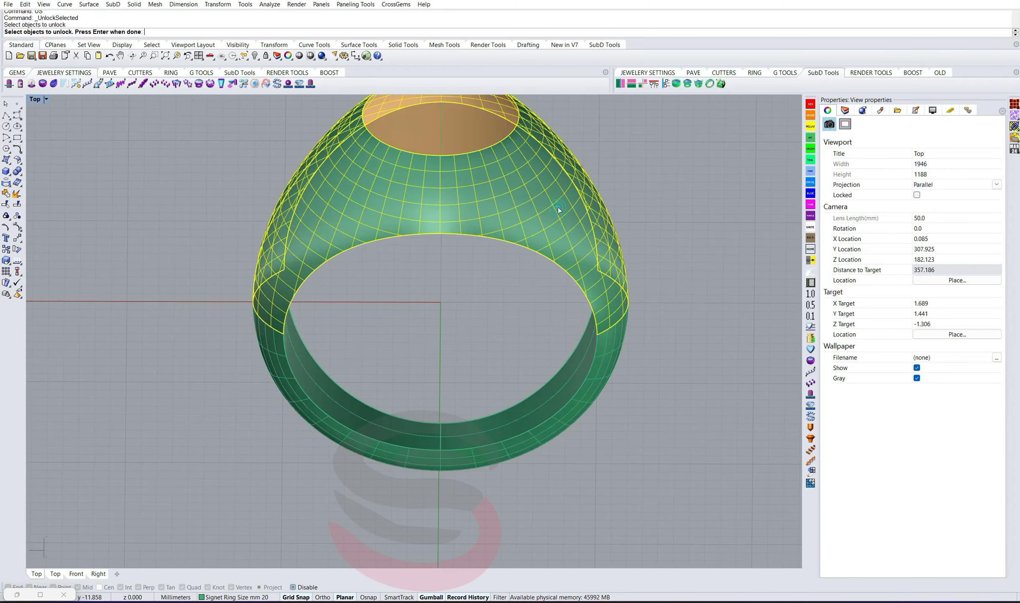
{"action": "key", "text": "End"}
{"action": "key", "text": "Return"}
Step: Pull the closed border curve onto the unlocked shoulder surface
{"action": "left_click", "coordinate": [462, 296]}
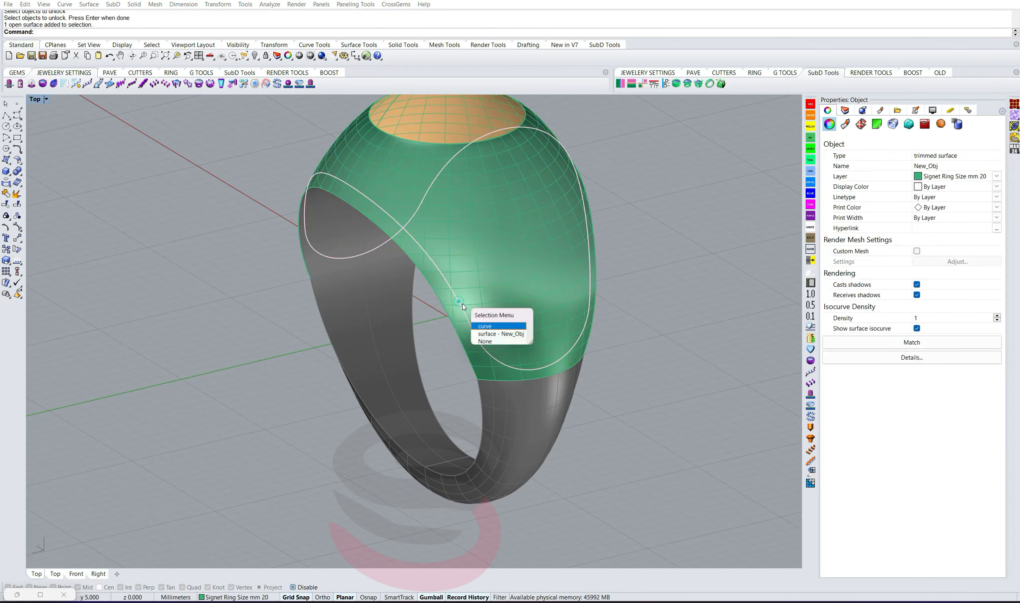
{"action": "left_click", "coordinate": [521, 317]}
{"action": "type", "text": "Pull"}
{"action": "key", "text": "Return"}
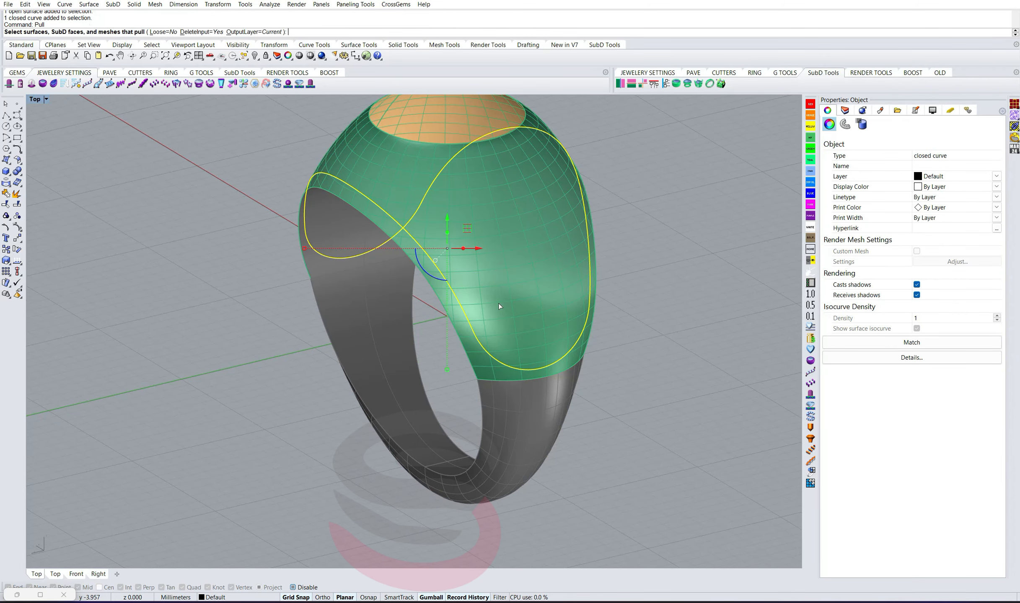
{"action": "left_click", "coordinate": [520, 308]}
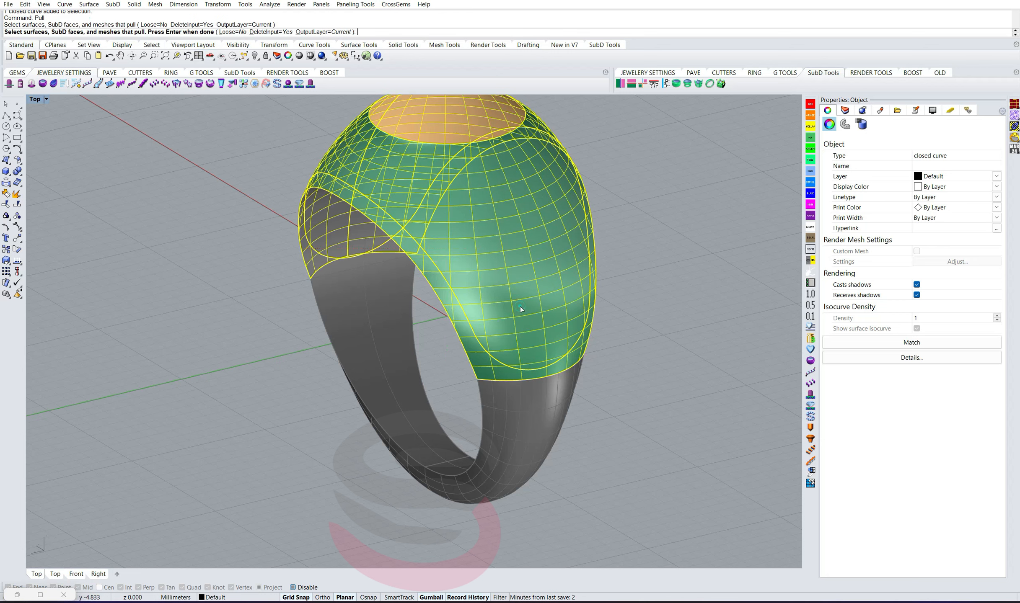
{"action": "key", "text": "Return"}
{"action": "right_click_drag", "start_coordinate": [554, 376], "coordinate": [497, 335]}
{"action": "left_click", "coordinate": [463, 369]}
{"action": "left_click", "coordinate": [498, 401]}
{"action": "key", "text": "Escape"}
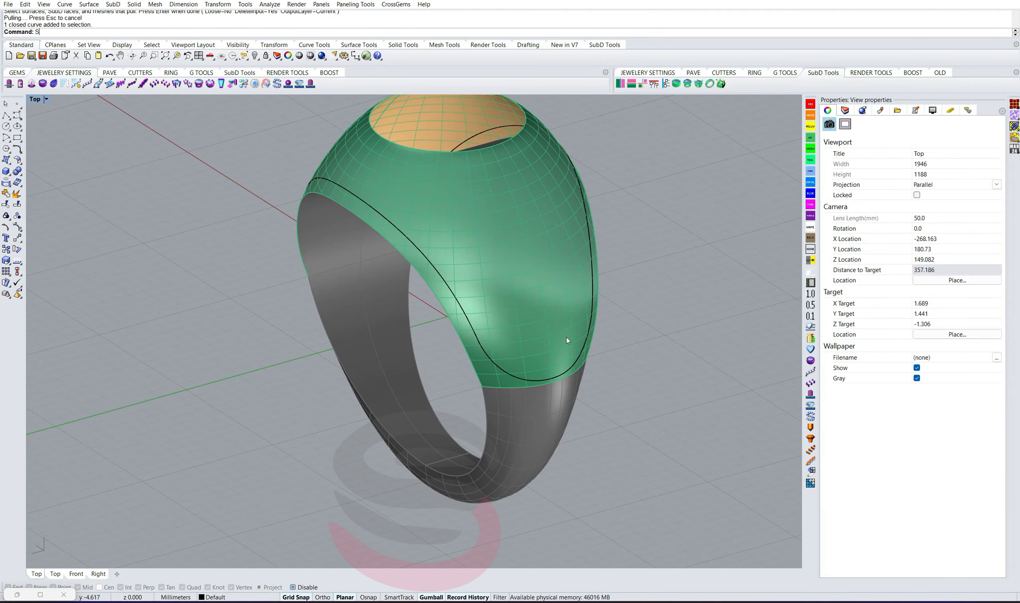
Step: Split the shoulder surface with the pulled border curve
{"action": "type", "text": "split"}
{"action": "key", "text": "Return"}
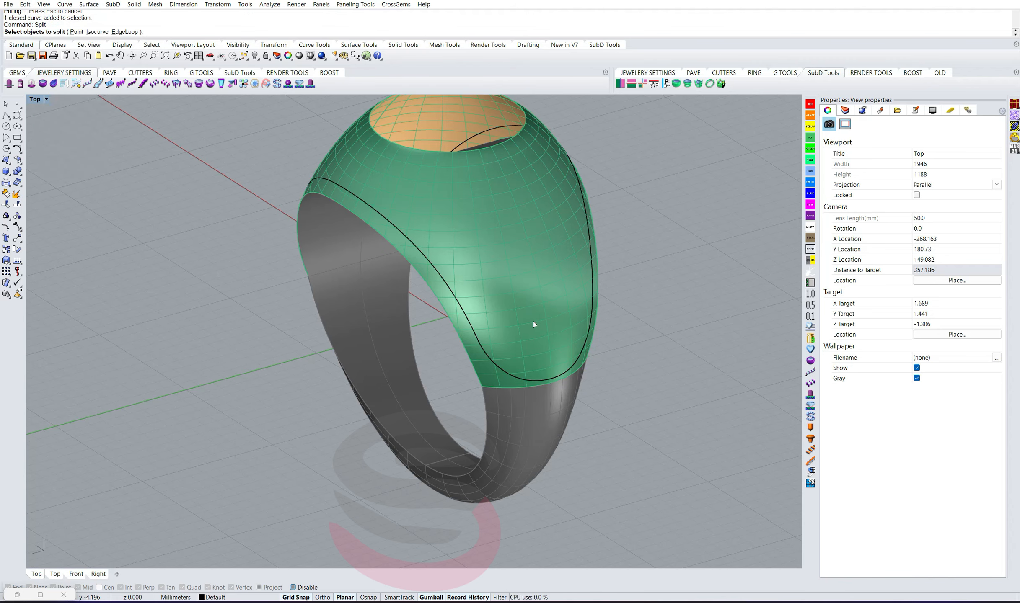
{"action": "left_click", "coordinate": [533, 322]}
{"action": "key", "text": "Return"}
{"action": "left_click", "coordinate": [501, 374]}
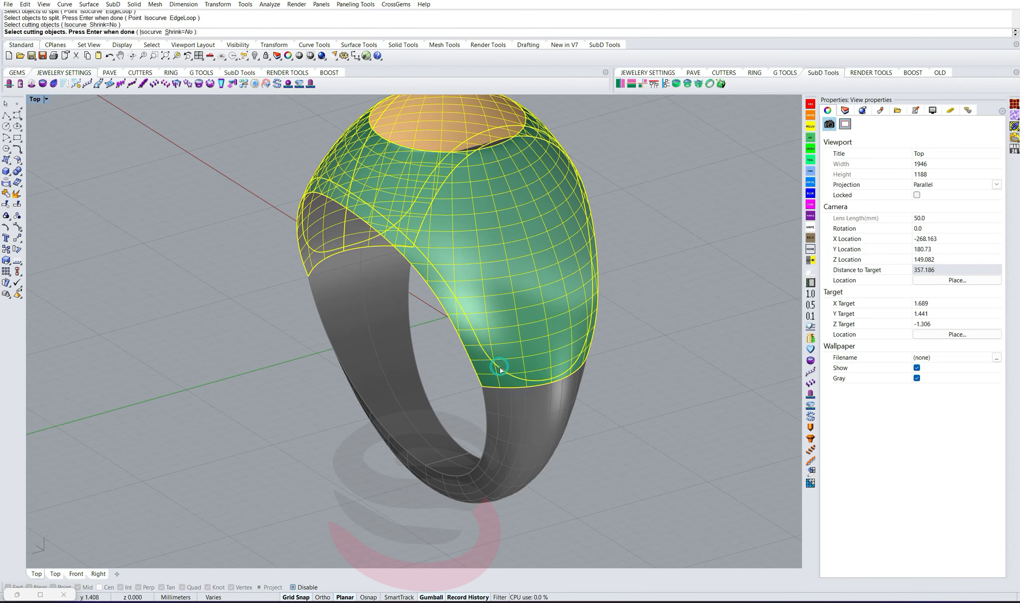
{"action": "key", "text": "Return"}
{"action": "left_click", "coordinate": [503, 375]}
{"action": "right_click_drag", "start_coordinate": [529, 374], "coordinate": [576, 344]}
{"action": "key", "text": "Escape"}
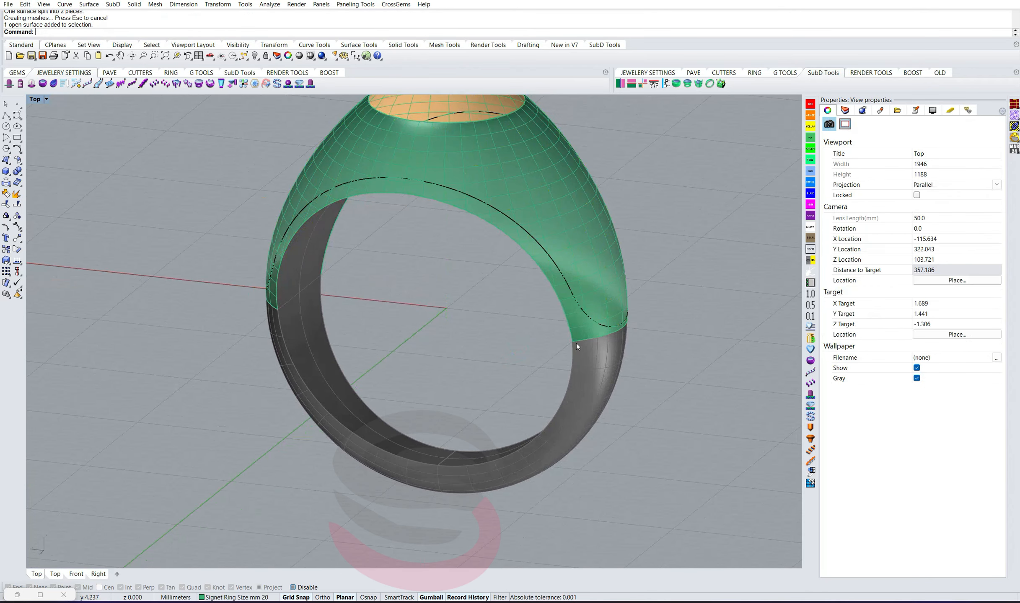
Step: Unlock the lower band and join it with the border strip split off the shoulder surface
{"action": "key", "text": "ctrl+shift+l"}
{"action": "left_click", "coordinate": [587, 393]}
{"action": "key", "text": "Return"}
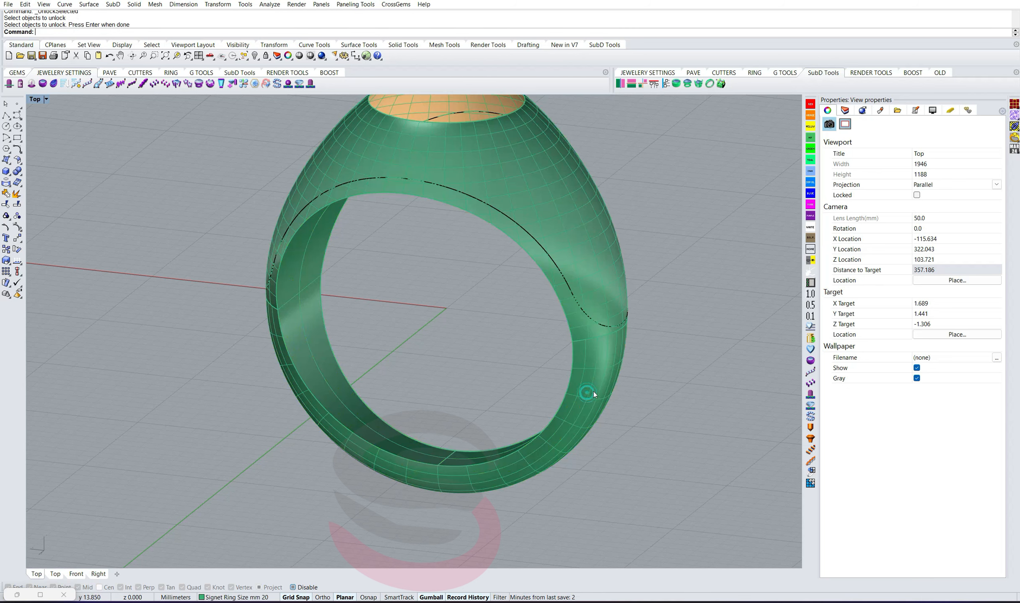
{"action": "left_click", "coordinate": [589, 383]}
{"action": "left_click", "coordinate": [580, 342], "text": "shift"}
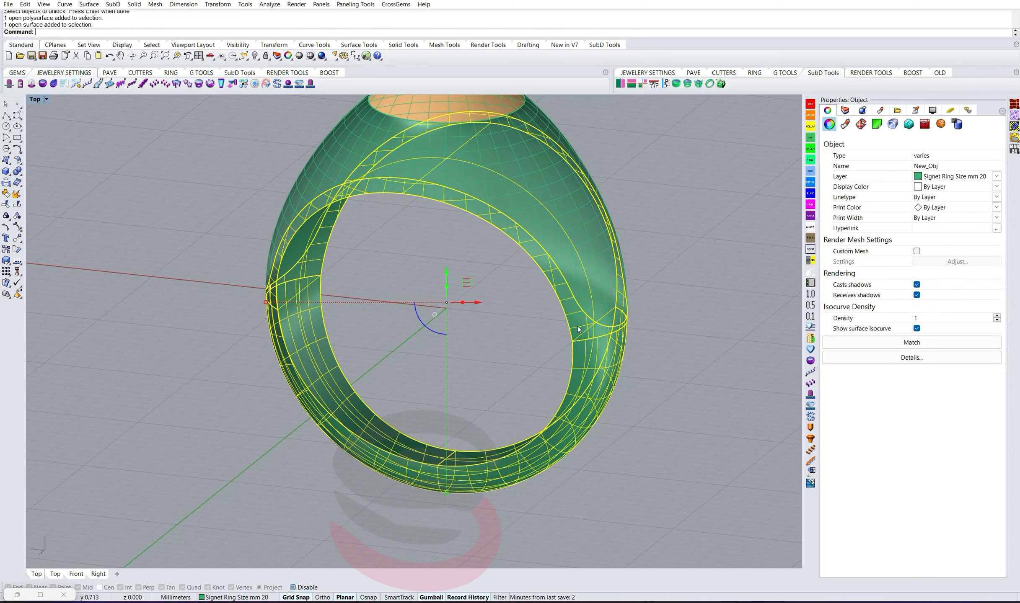
{"action": "key", "text": "ctrl+j"}
{"action": "key", "text": "Escape"}
Step: Offset the shoulder surface's oval top edge along the surface by 1 mm
{"action": "right_click_drag", "start_coordinate": [554, 249], "coordinate": [499, 294]}
{"action": "scroll", "coordinate": [462, 256], "scroll_direction": "up", "scroll_amount": 3}
{"action": "left_click", "coordinate": [463, 256]}
{"action": "key", "text": "Escape"}
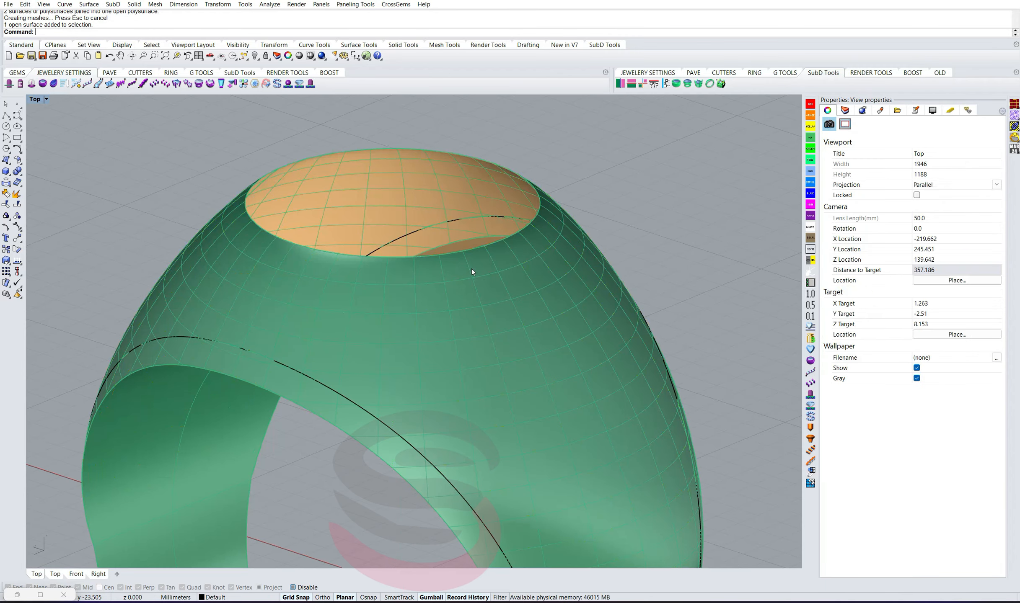
{"action": "type", "text": "OffsetCrvOnSrf"}
{"action": "key", "text": "Return"}
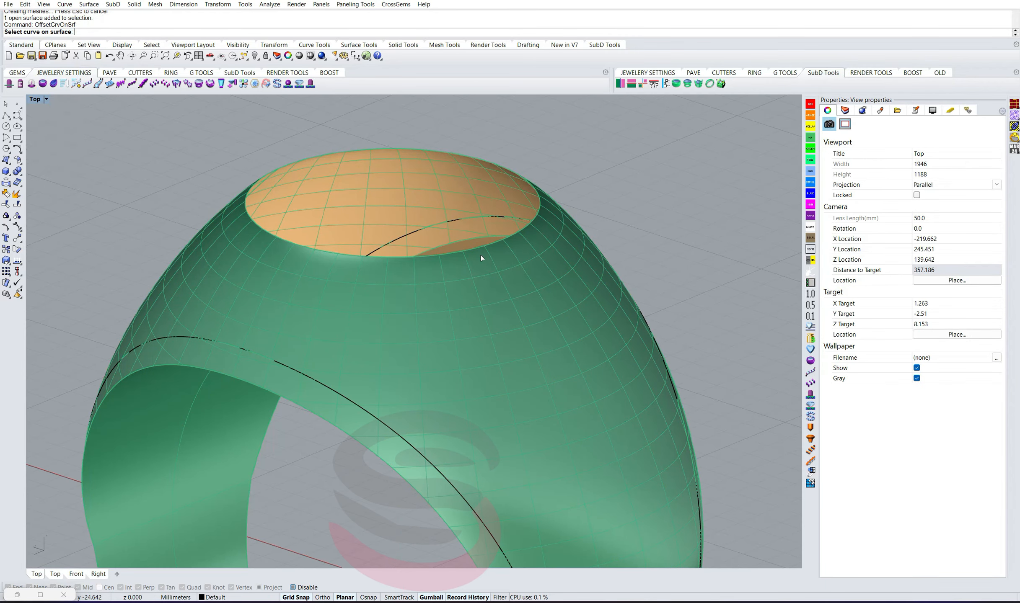
{"action": "left_click", "coordinate": [478, 254]}
{"action": "key", "text": "Return"}
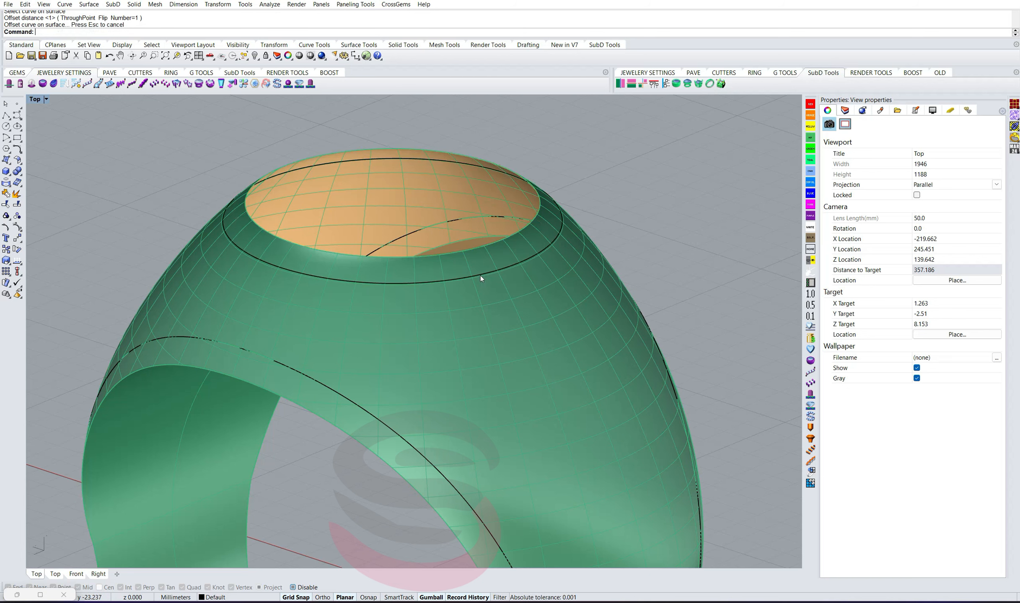
Step: Split the shoulder surface with the offset oval curve to separate a narrow rim around the top opening
{"action": "left_click", "coordinate": [482, 278]}
{"action": "type", "text": "Spl"}
{"action": "key", "text": "Return"}
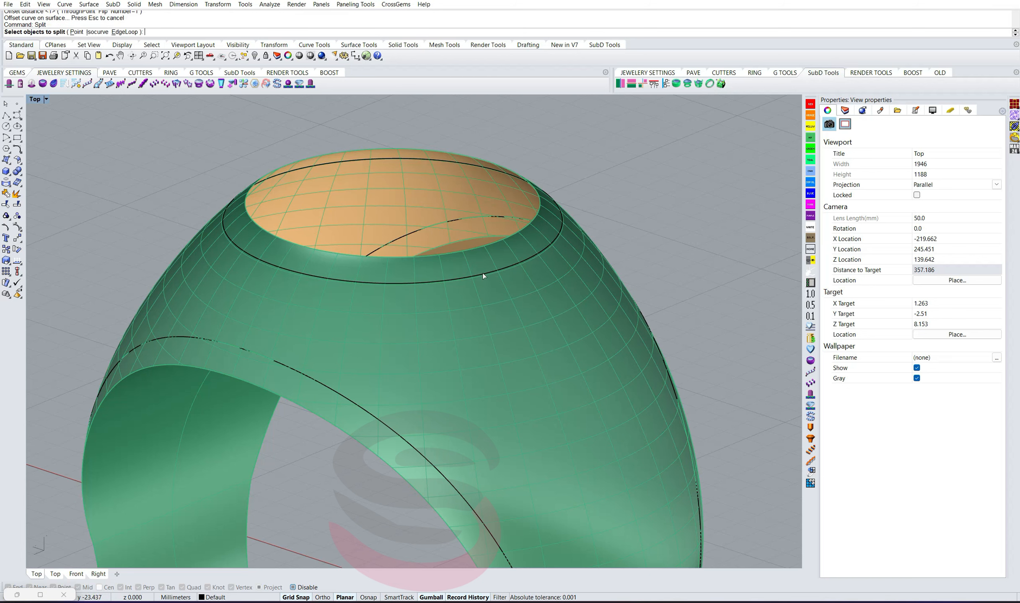
{"action": "left_click", "coordinate": [499, 300]}
{"action": "key", "text": "Return"}
{"action": "left_click", "coordinate": [483, 274]}
{"action": "key", "text": "Return"}
{"action": "left_click", "coordinate": [482, 272]}
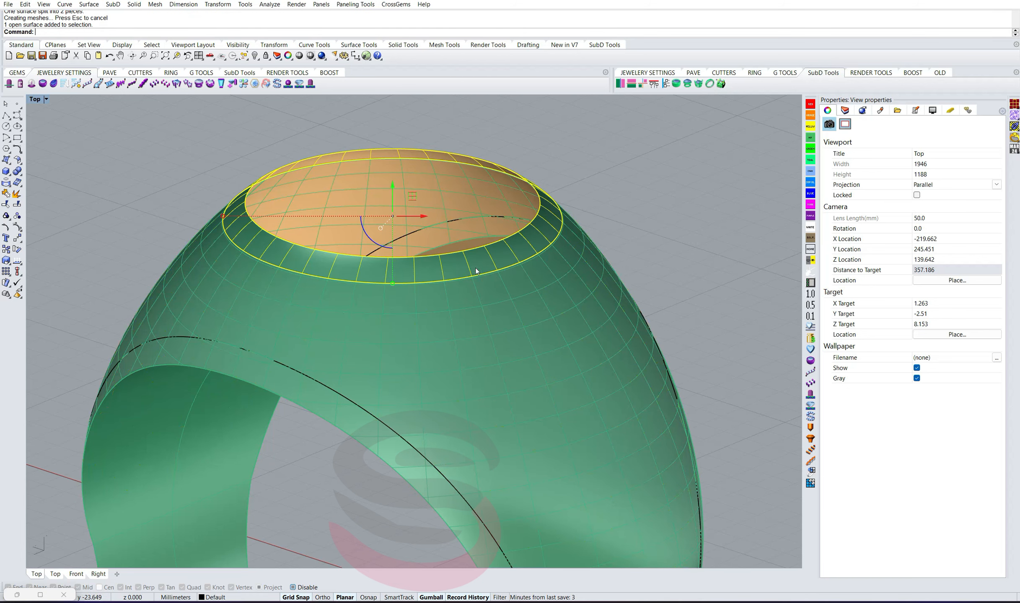
{"action": "scroll", "coordinate": [475, 257], "scroll_direction": "down", "scroll_amount": 2}
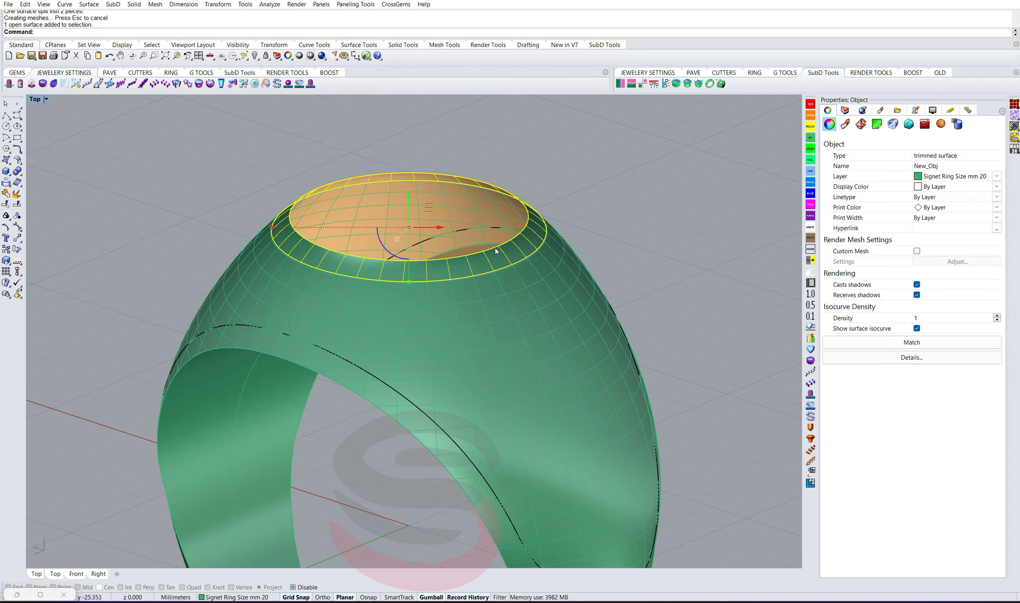
Step: Extrude the narrow top rim surface vertically downward about 1.6 mm as a solid, using ExtrudeSrf with a custom direction
{"action": "right_click_drag", "start_coordinate": [494, 249], "coordinate": [559, 248]}
{"action": "key", "text": "ctrl+F2"}
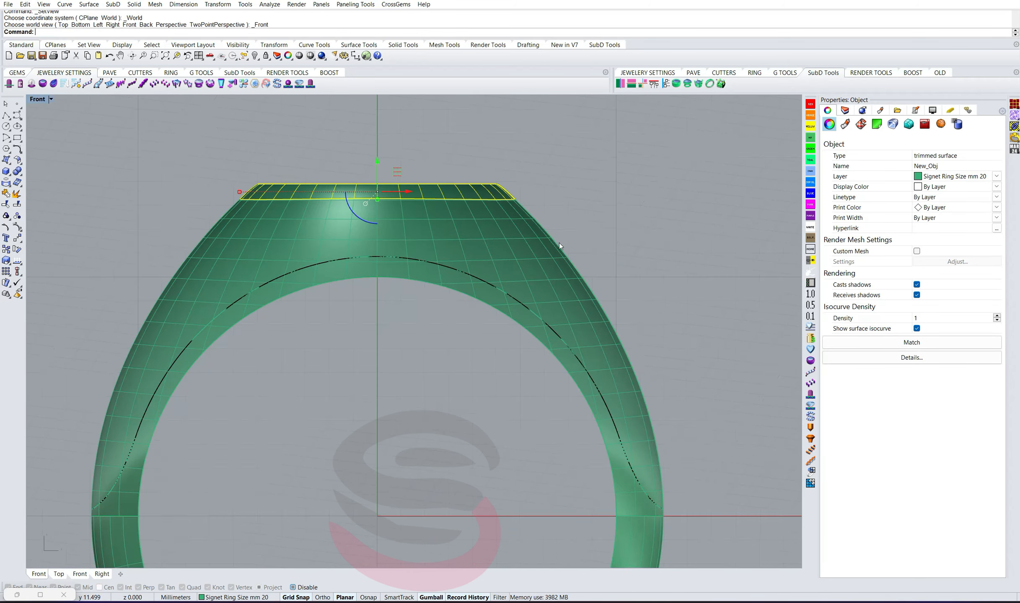
{"action": "right_click_drag", "start_coordinate": [491, 201], "coordinate": [368, 276]}
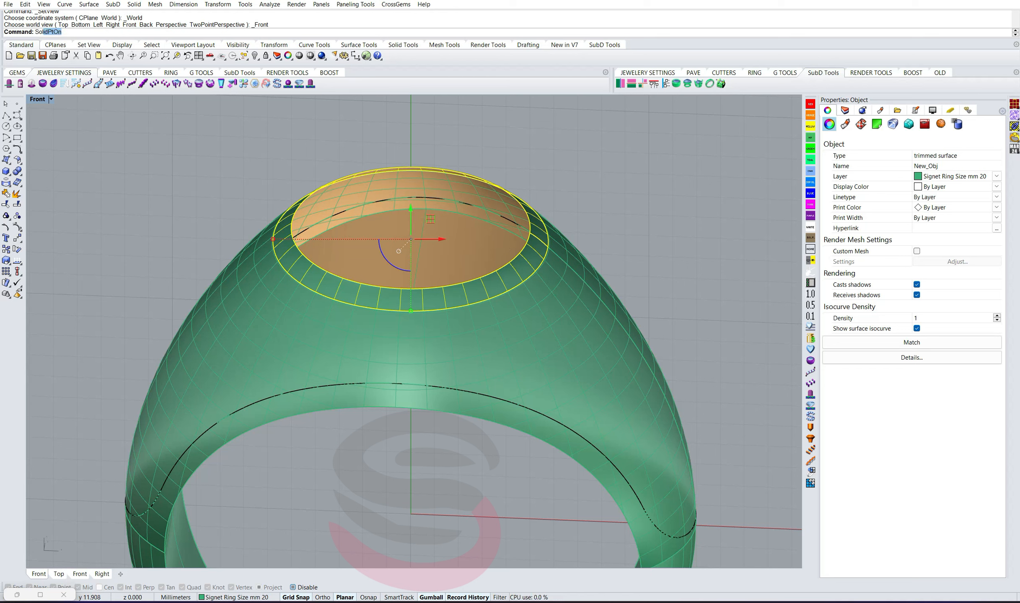
{"action": "key", "text": "BackSpace"}
{"action": "type", "text": "Extruds"}
{"action": "key", "text": "Down"}
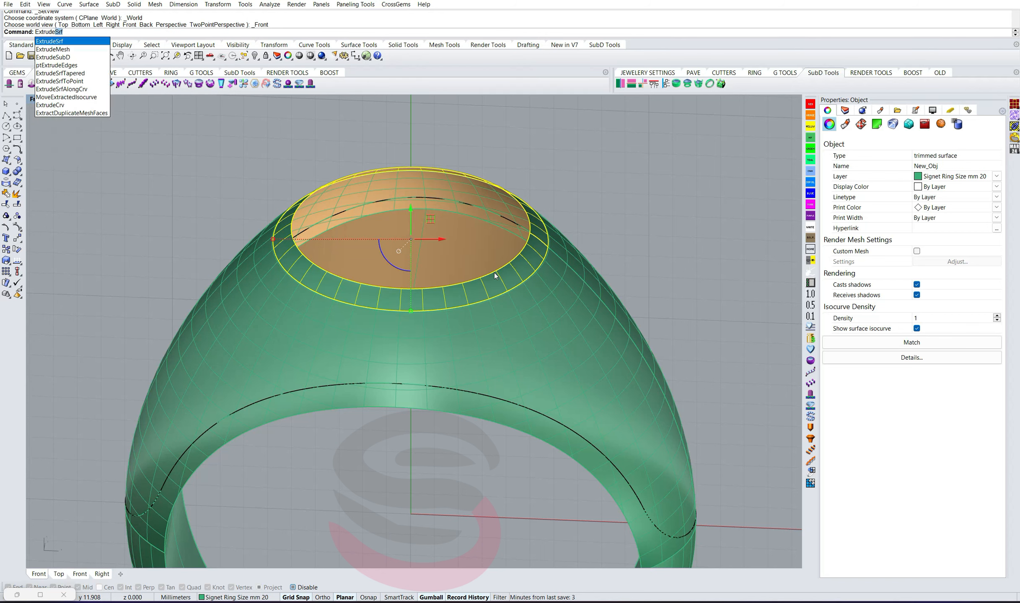
{"action": "left_click", "coordinate": [62, 41]}
{"action": "right_click_drag", "start_coordinate": [515, 336], "coordinate": [482, 319]}
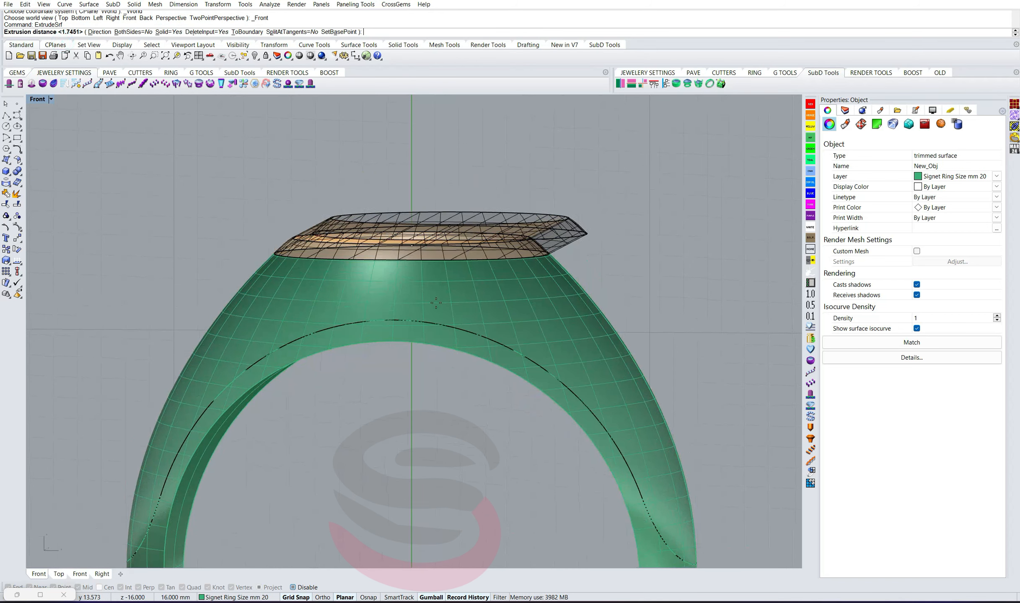
{"action": "key", "text": "ctrl+F2"}
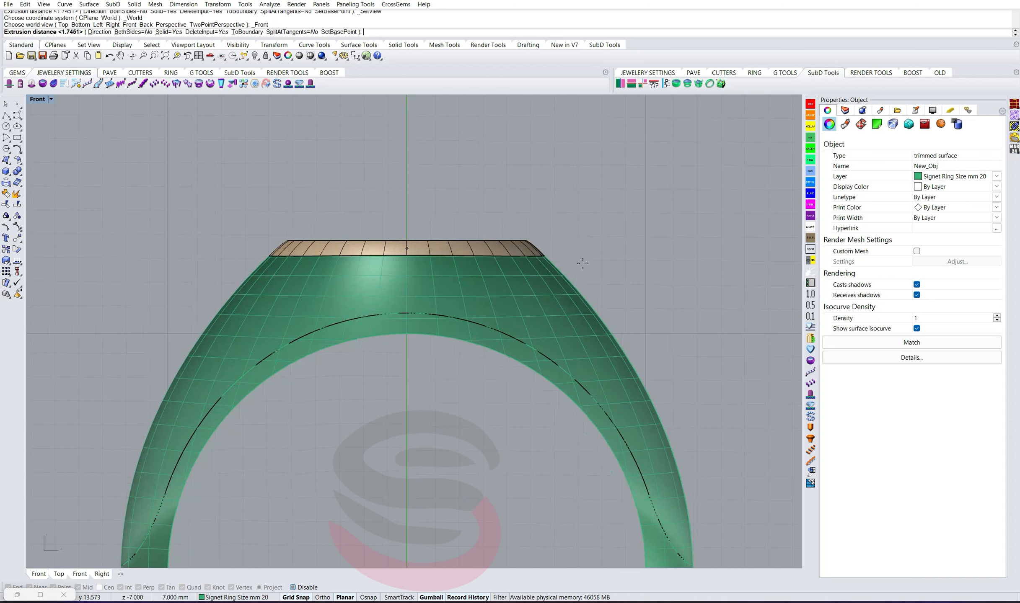
{"action": "left_click", "coordinate": [100, 32]}
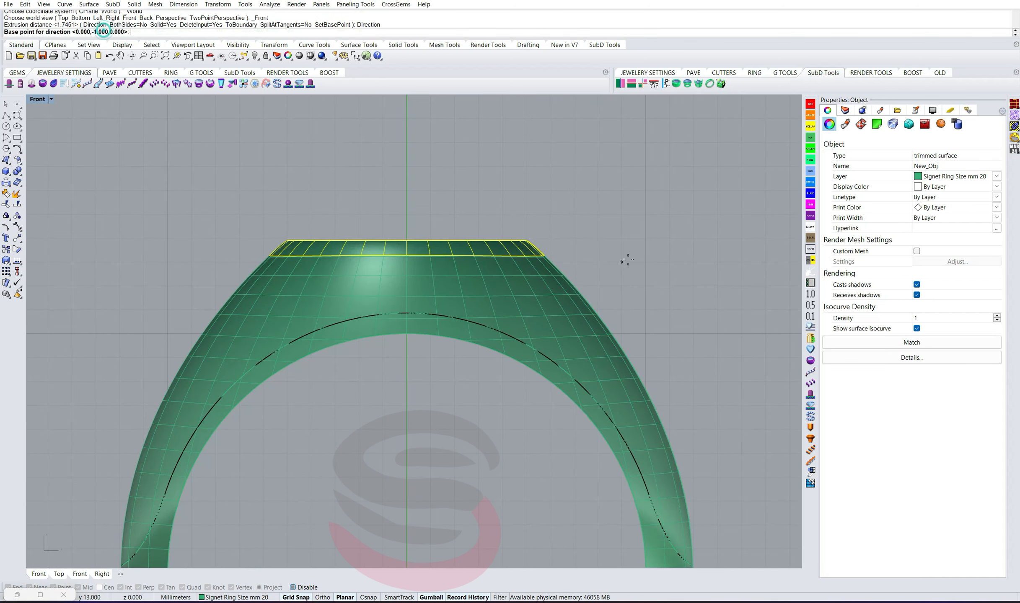
{"action": "left_click", "coordinate": [598, 238]}
{"action": "left_click", "coordinate": [604, 251]}
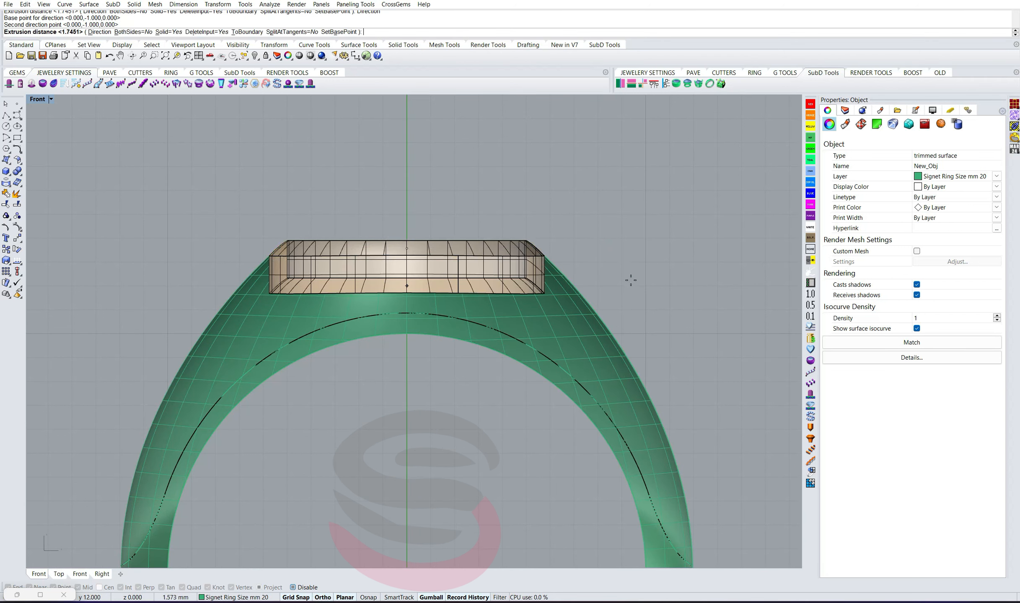
{"action": "left_click", "coordinate": [631, 280]}
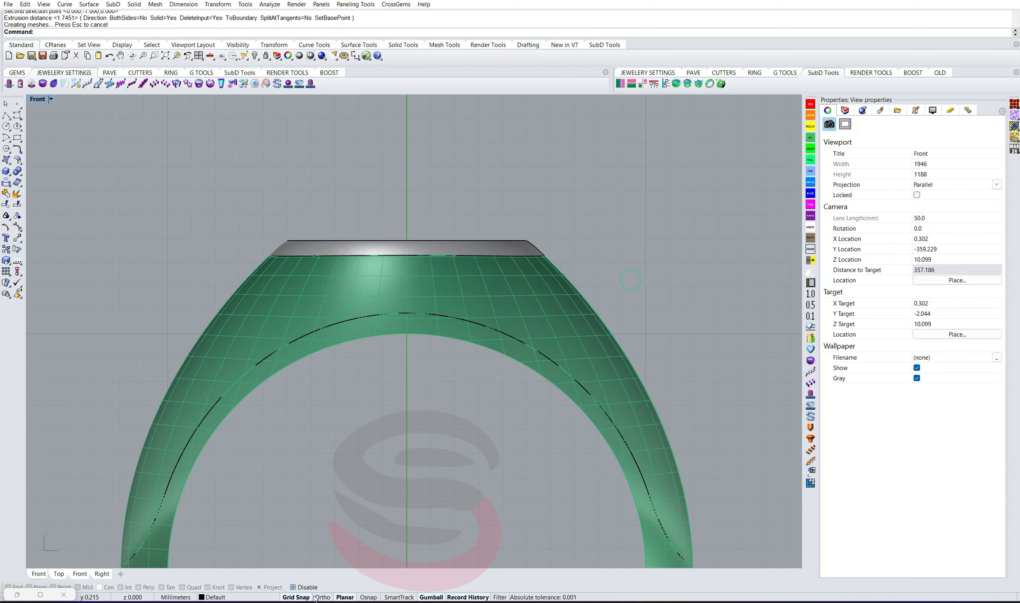
Step: Extract the inner wall of the extruded rim and delete it
{"action": "right_click_drag", "start_coordinate": [652, 247], "coordinate": [494, 233]}
{"action": "left_click", "coordinate": [493, 232]}
{"action": "key", "text": "Escape"}
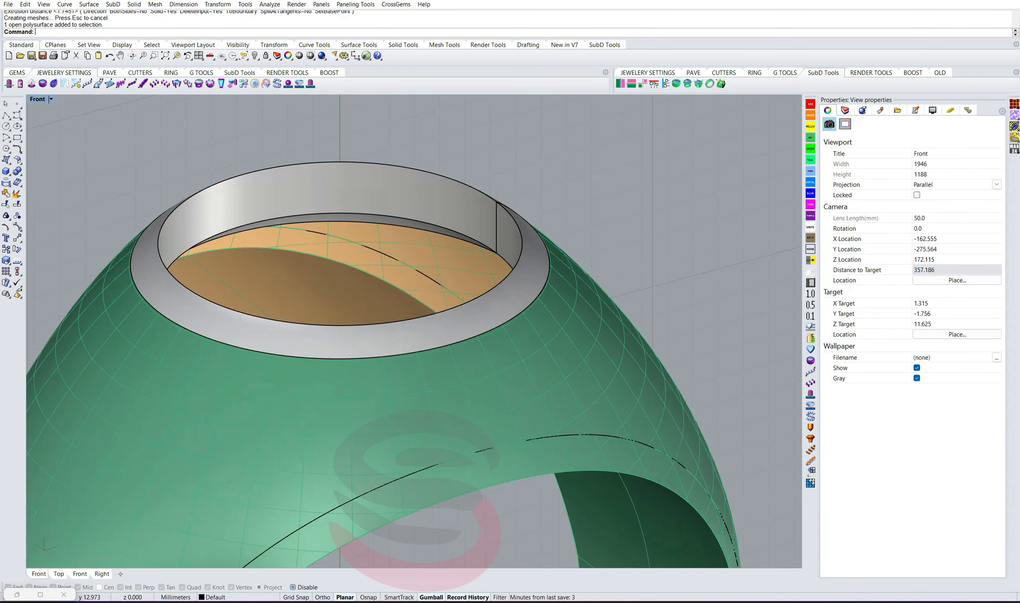
{"action": "key", "text": "Return"}
{"action": "left_click", "coordinate": [494, 230]}
{"action": "key", "text": "Return"}
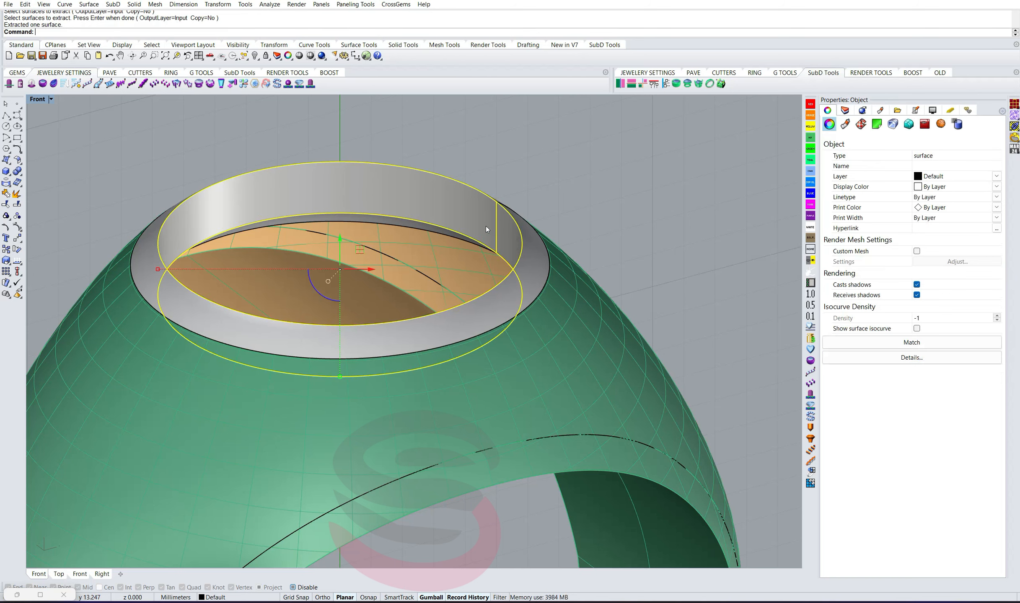
{"action": "key", "text": "Delete"}
Step: Cap the planar openings of the extruded rim polysurface
{"action": "left_click", "coordinate": [523, 259]}
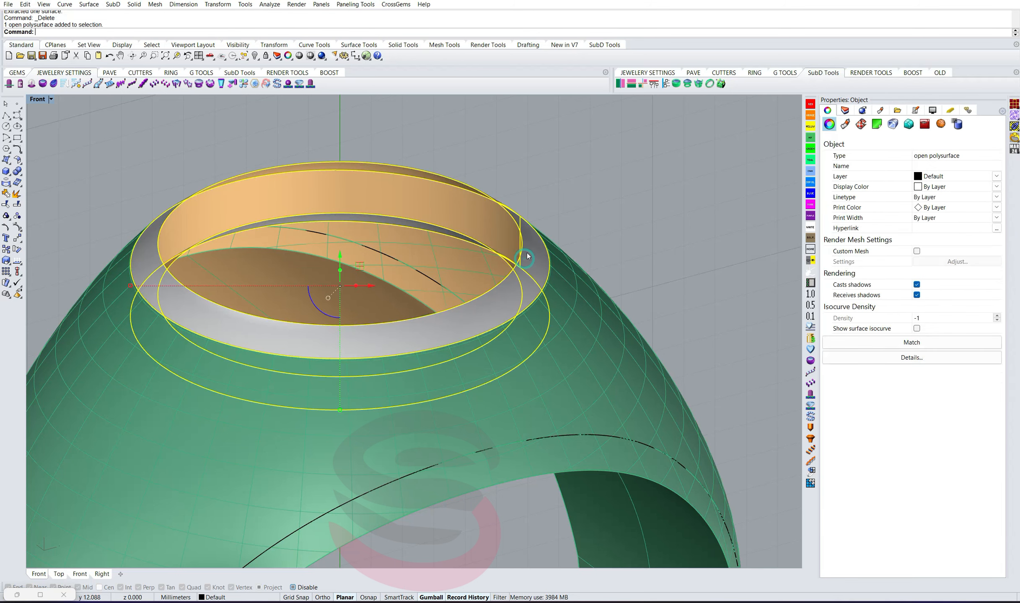
{"action": "type", "text": "cap"}
{"action": "key", "text": "Return"}
{"action": "key", "text": "Escape"}
{"action": "scroll", "coordinate": [526, 253], "scroll_direction": "down", "scroll_amount": 4}
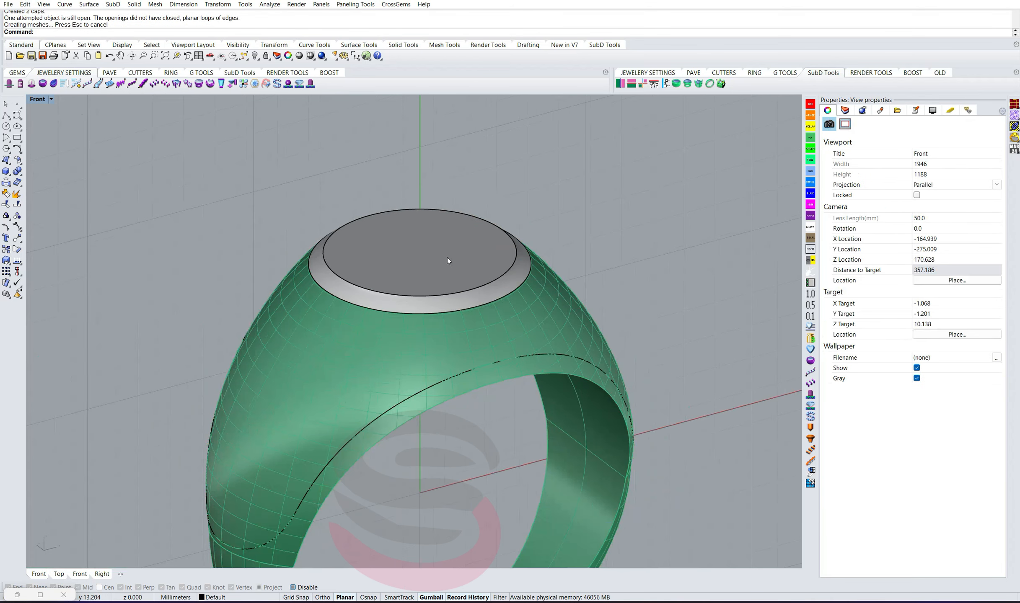
{"action": "left_click", "coordinate": [447, 257]}
{"action": "left_click", "coordinate": [564, 329]}
{"action": "type", "text": "H"}
{"action": "key", "text": "Return"}
{"action": "right_click_drag", "start_coordinate": [561, 330], "coordinate": [396, 266]}
{"action": "key", "text": "ctrl+z"}
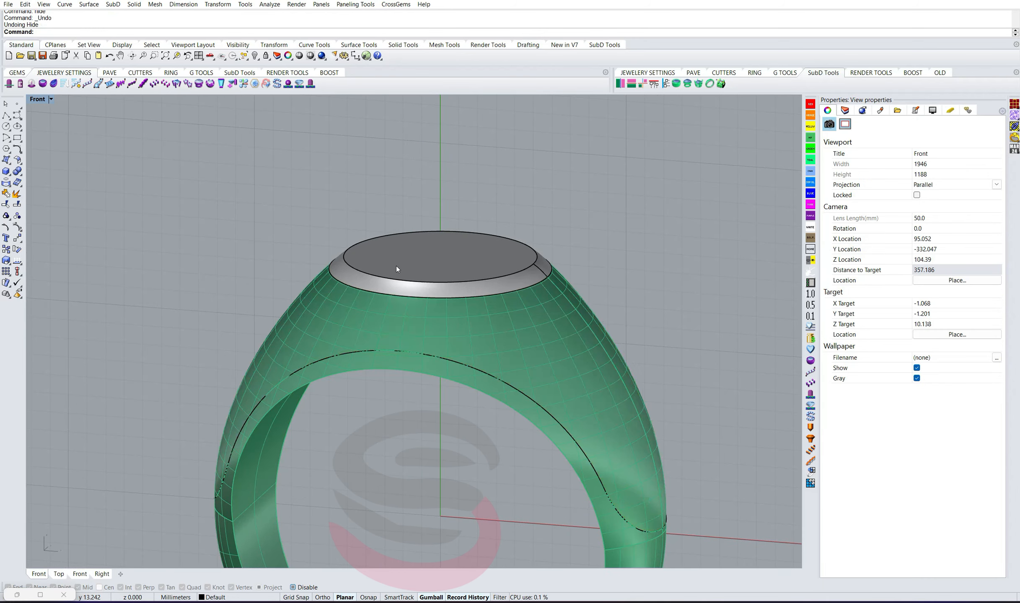
Step: Offset the shoulder surface inward by 0.6 mm with OffsetSrf, flipping the direction and leaving Solid set to No
{"action": "right_click_drag", "start_coordinate": [490, 373], "coordinate": [531, 272]}
{"action": "left_click", "coordinate": [552, 409]}
{"action": "left_click", "coordinate": [531, 273]}
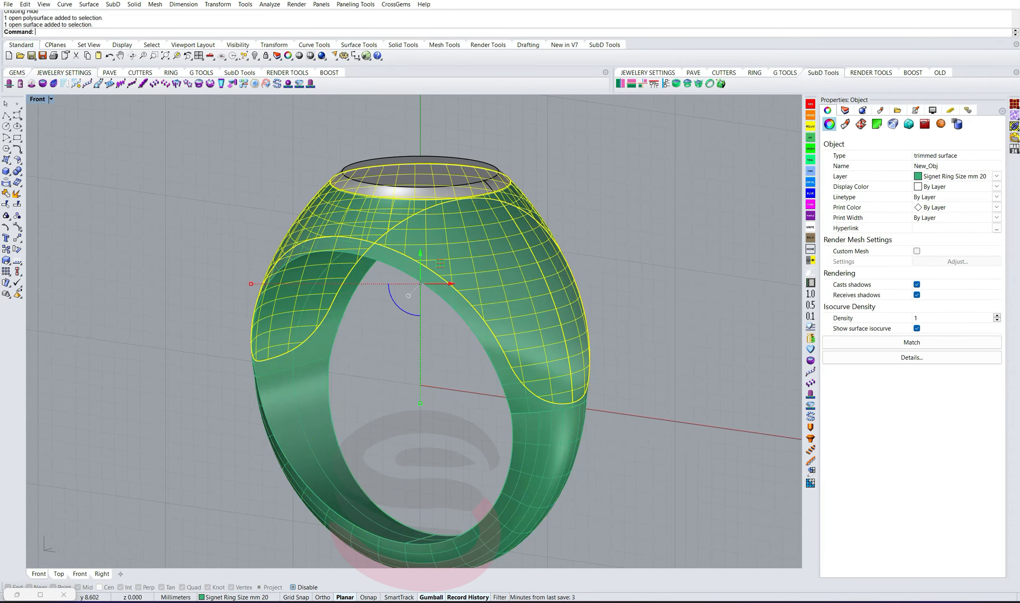
{"action": "right_click_drag", "start_coordinate": [487, 317], "coordinate": [364, 260]}
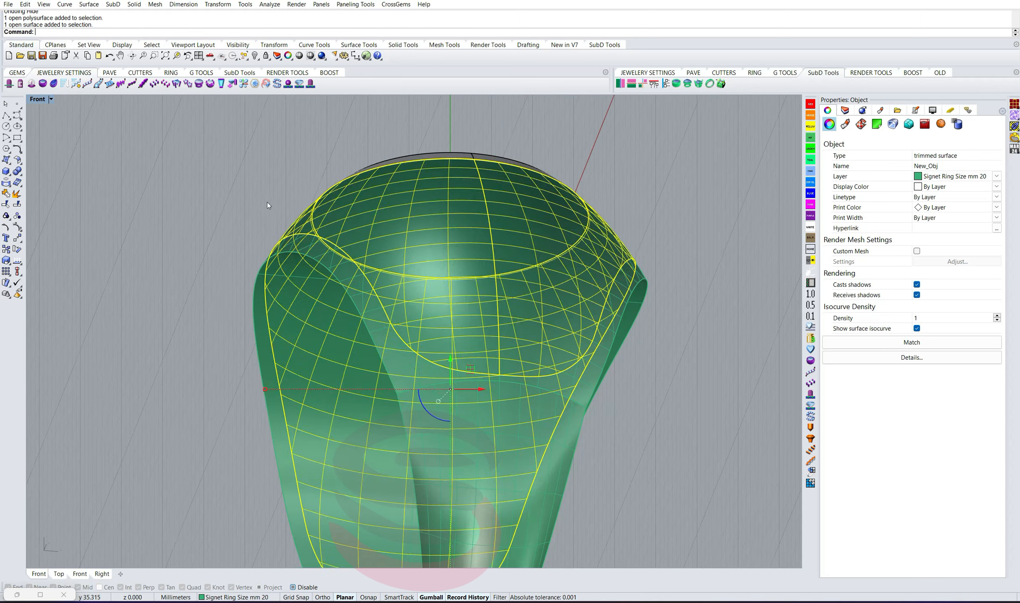
{"action": "scroll", "coordinate": [268, 200], "scroll_direction": "down", "scroll_amount": 2}
{"action": "right_click_drag", "start_coordinate": [489, 240], "coordinate": [550, 341]}
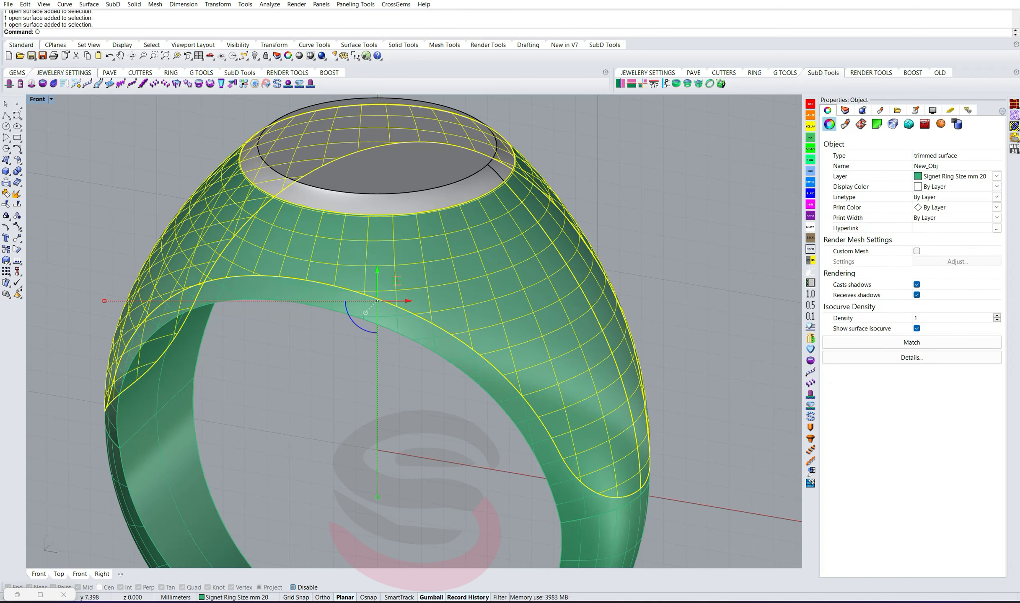
{"action": "type", "text": "ffsetMesh"}
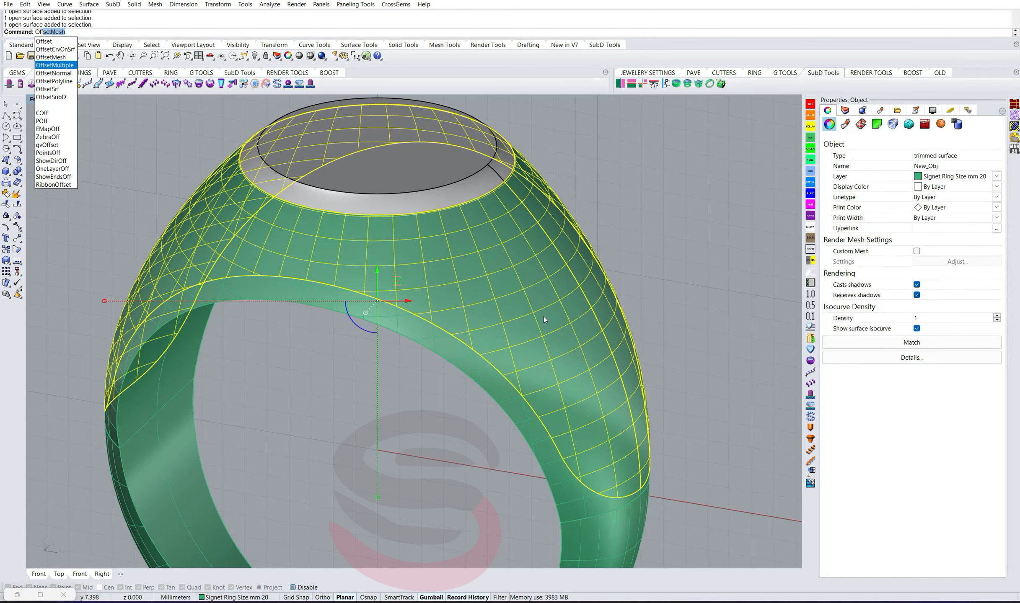
{"action": "key", "text": "Down"}
{"action": "key", "text": "Down"}
{"action": "key", "text": "Down"}
{"action": "key", "text": "Return"}
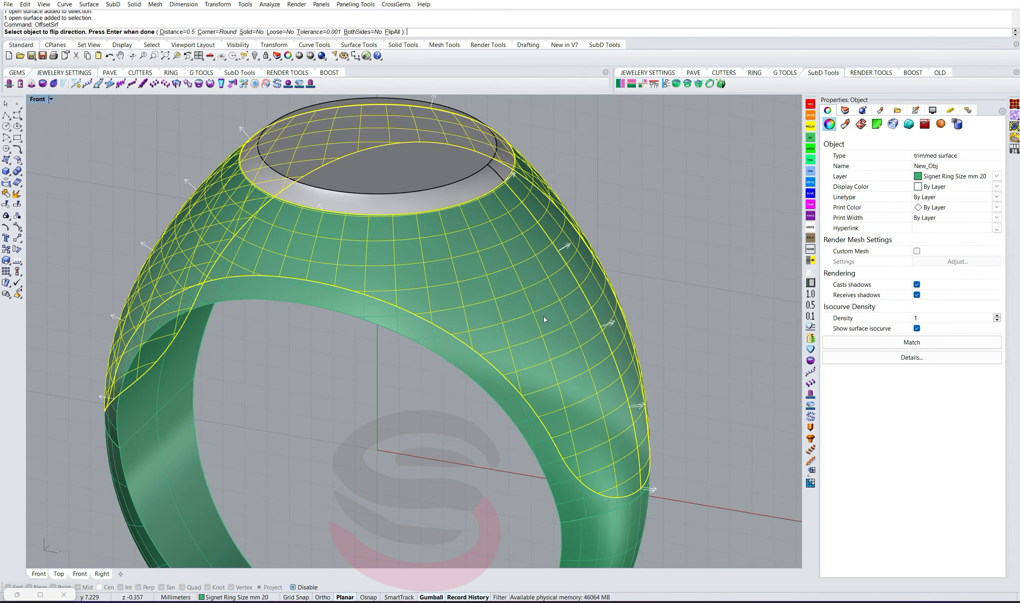
{"action": "left_click", "coordinate": [392, 31]}
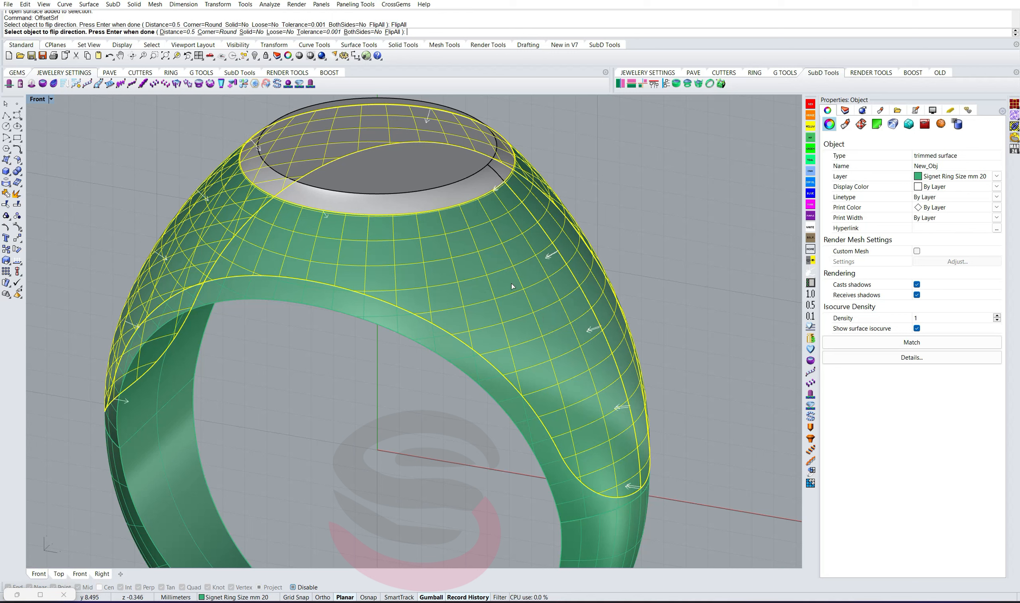
{"action": "key", "text": "Return"}
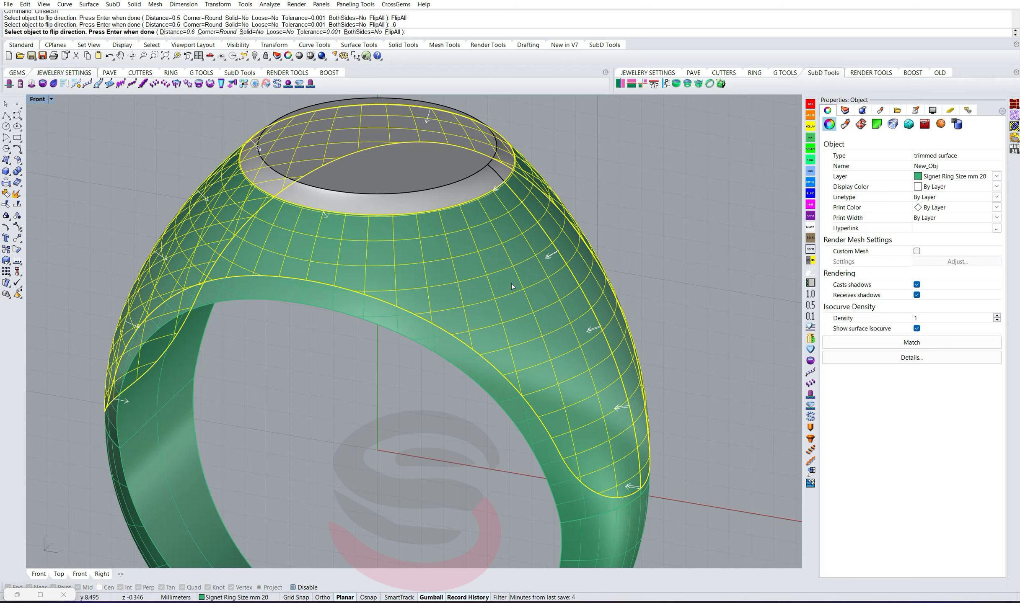
{"action": "key", "text": "Return"}
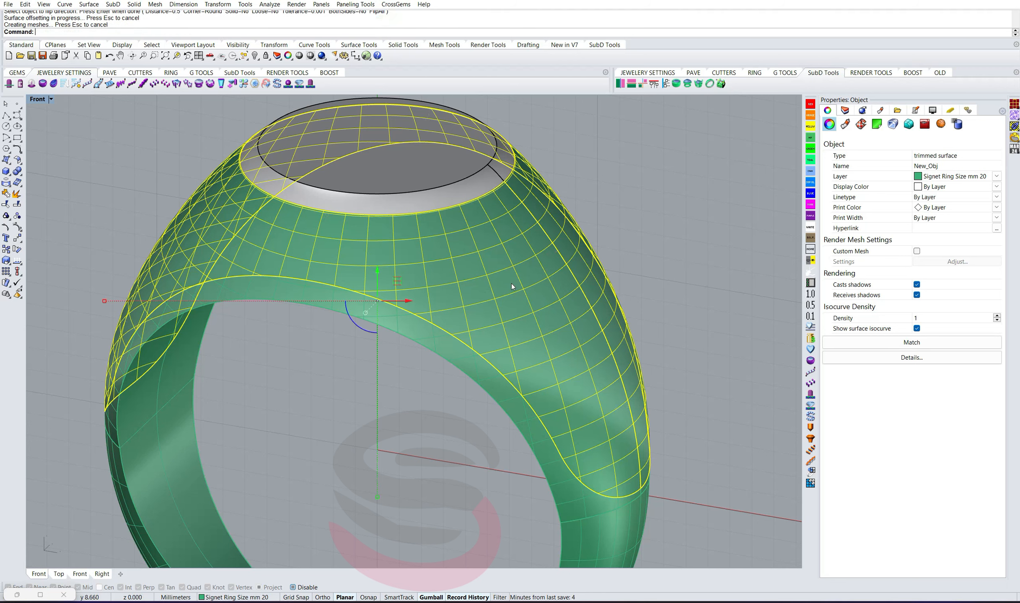
Step: Delete the original outer shoulder surface and select the inward offset surface to check its recess against the ring border
{"action": "key", "text": "Delete"}
{"action": "left_click", "coordinate": [512, 284]}
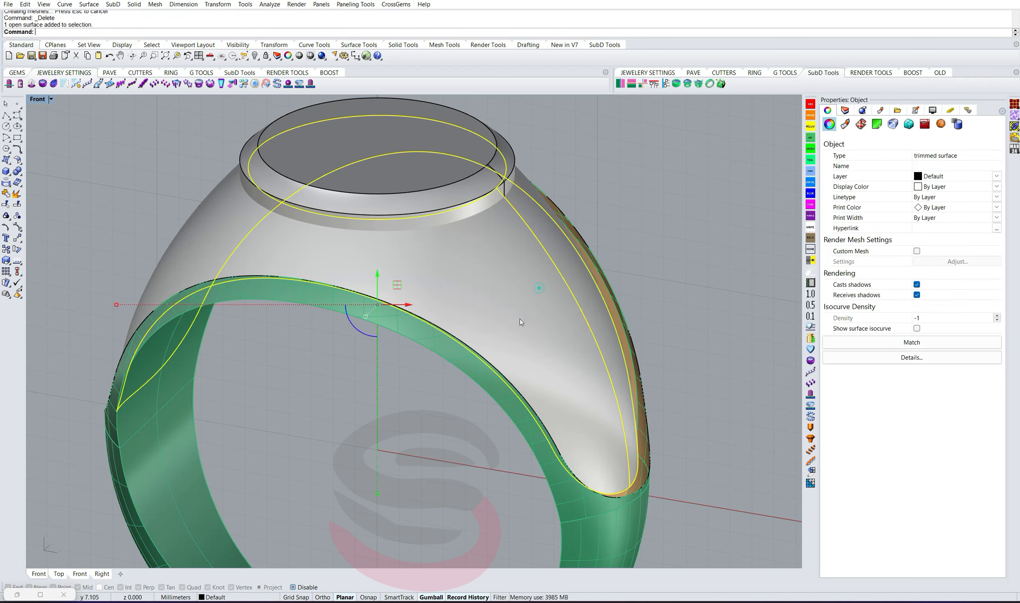
{"action": "right_click_drag", "start_coordinate": [519, 319], "coordinate": [475, 328]}
{"action": "left_click", "coordinate": [527, 290]}
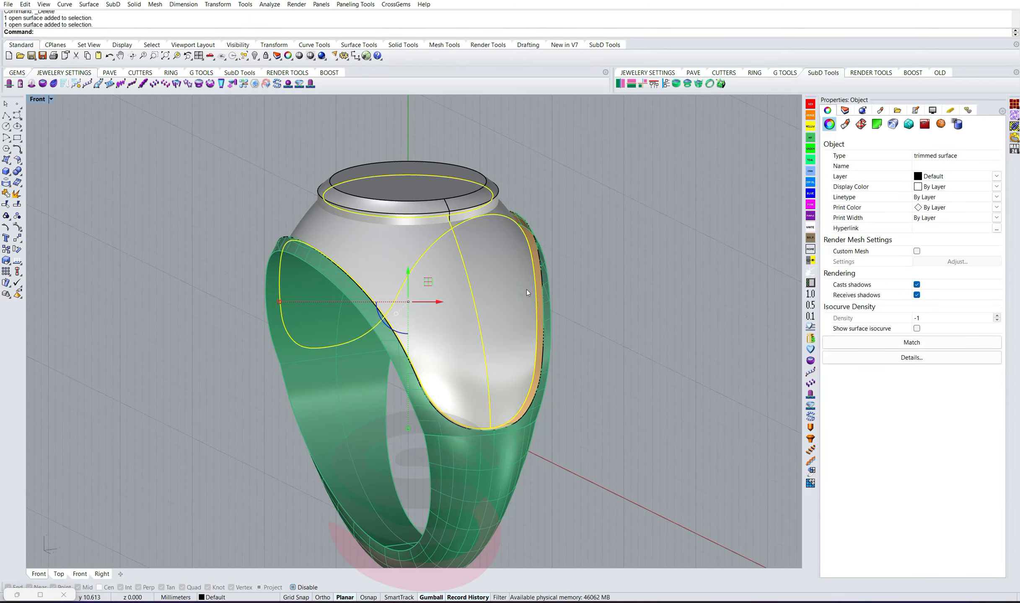
{"action": "right_click_drag", "start_coordinate": [515, 284], "coordinate": [512, 294]}
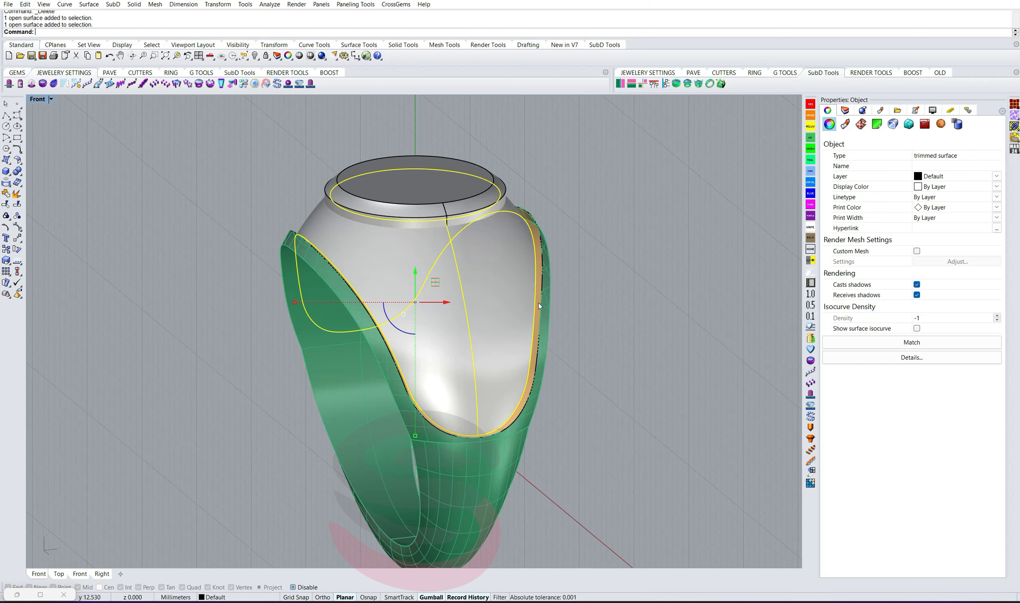
Step: Open the Texture Creator tool and assign the recessed shoulder surface as its geometry
{"action": "left_click", "coordinate": [764, 244]}
{"action": "left_click", "coordinate": [1014, 149]}
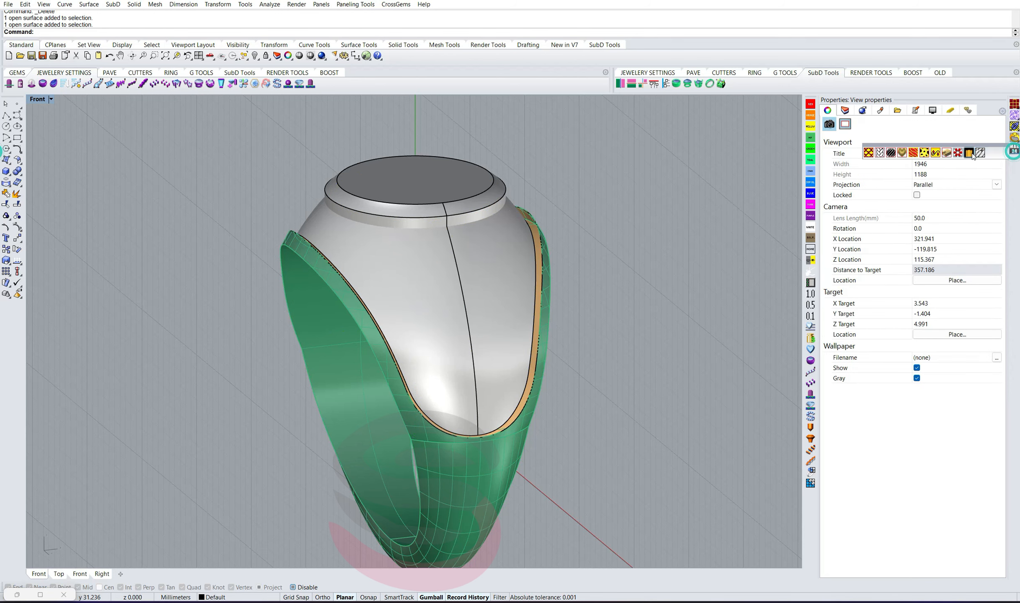
{"action": "left_click", "coordinate": [980, 155]}
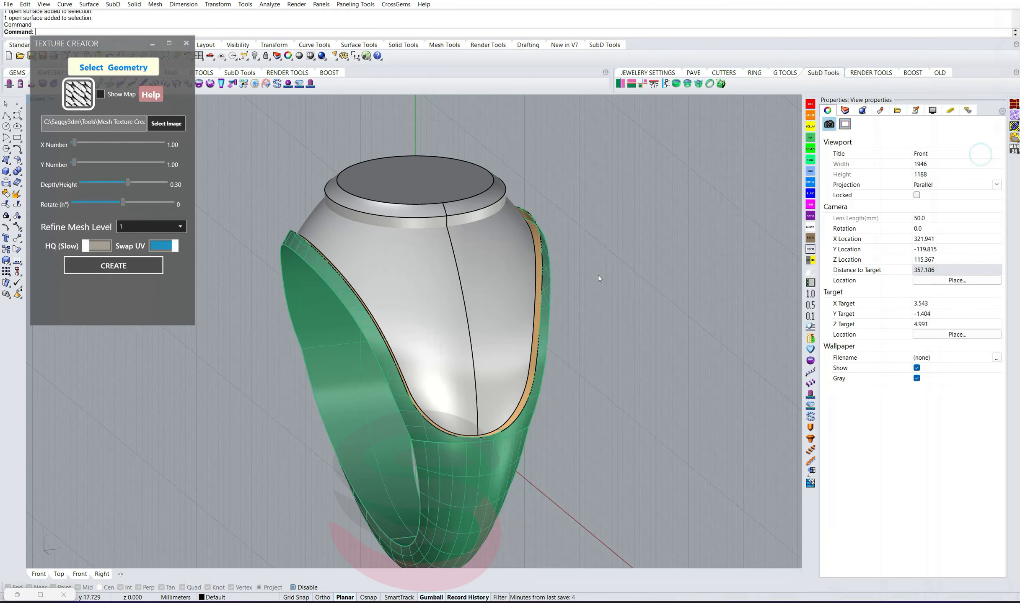
{"action": "left_click", "coordinate": [485, 297]}
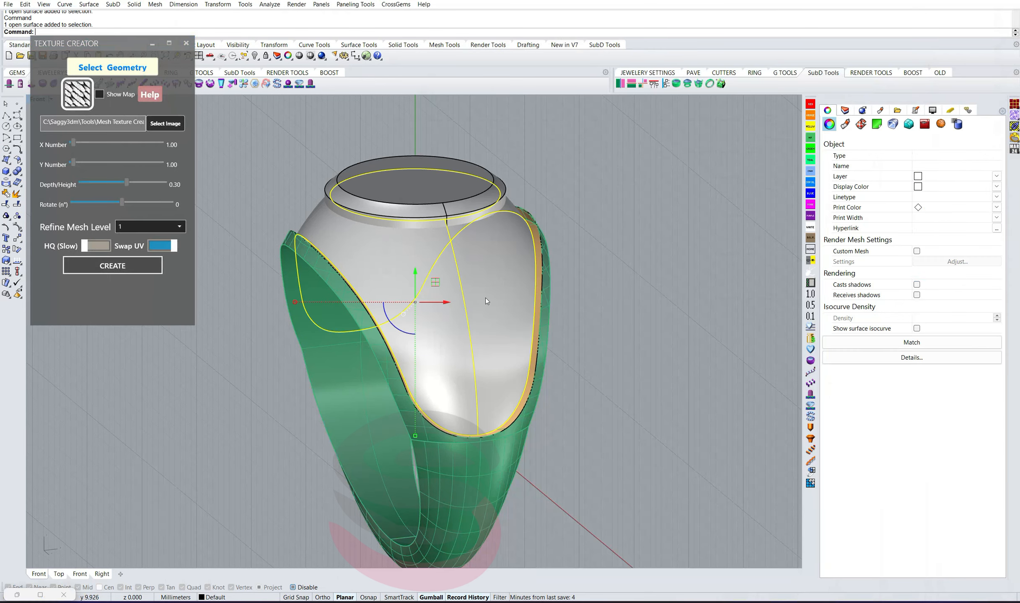
{"action": "left_click", "coordinate": [116, 70]}
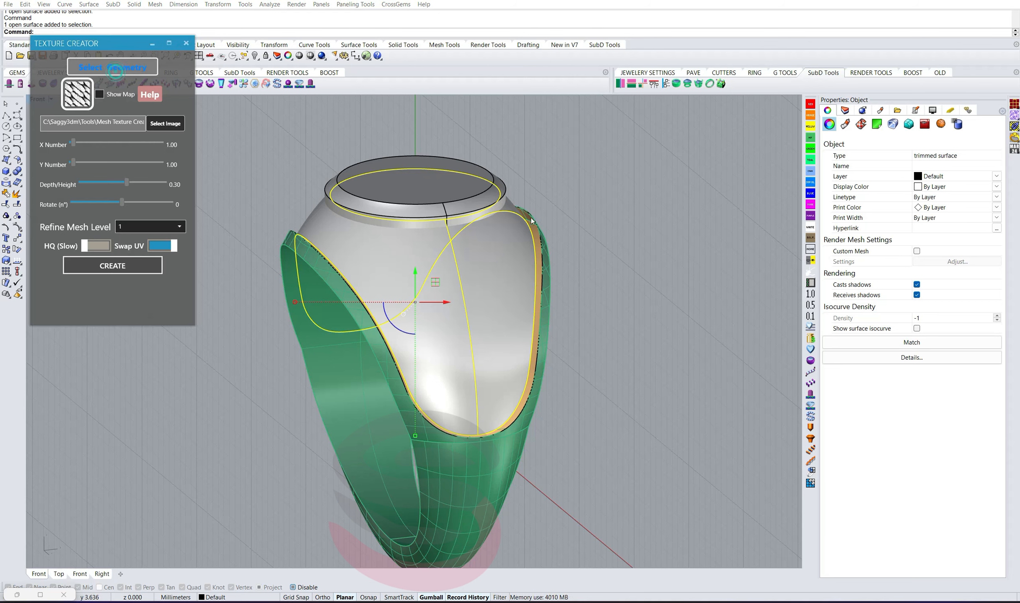
{"action": "right_click_drag", "start_coordinate": [461, 275], "coordinate": [509, 295]}
{"action": "left_click", "coordinate": [653, 289]}
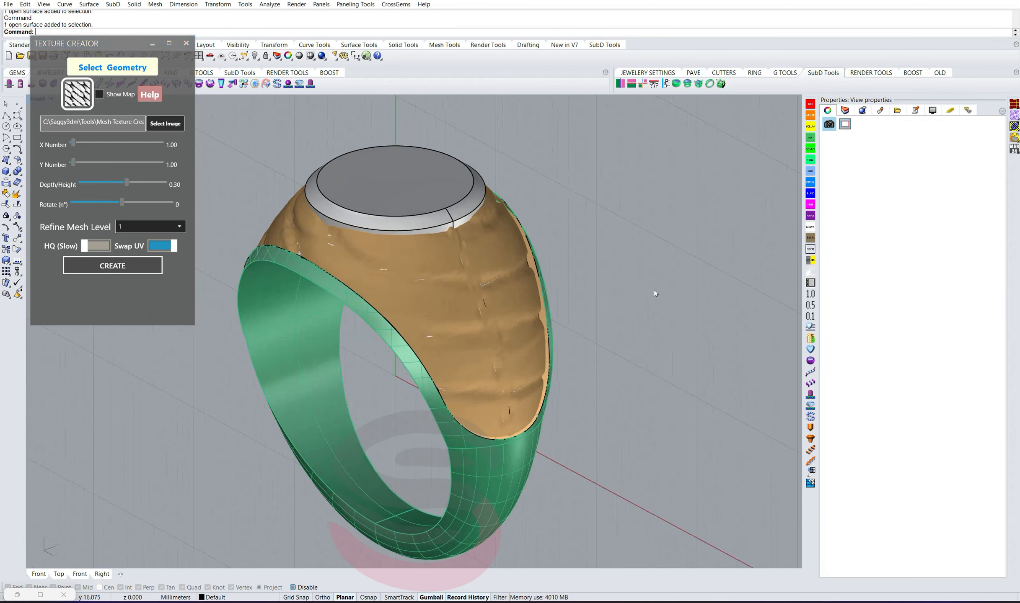
Step: Set the shoulder texture's repetition to X Number 8 and Y Number 4
{"action": "right_click_drag", "start_coordinate": [653, 289], "coordinate": [753, 296], "text": "shift"}
{"action": "double_click", "coordinate": [75, 145]}
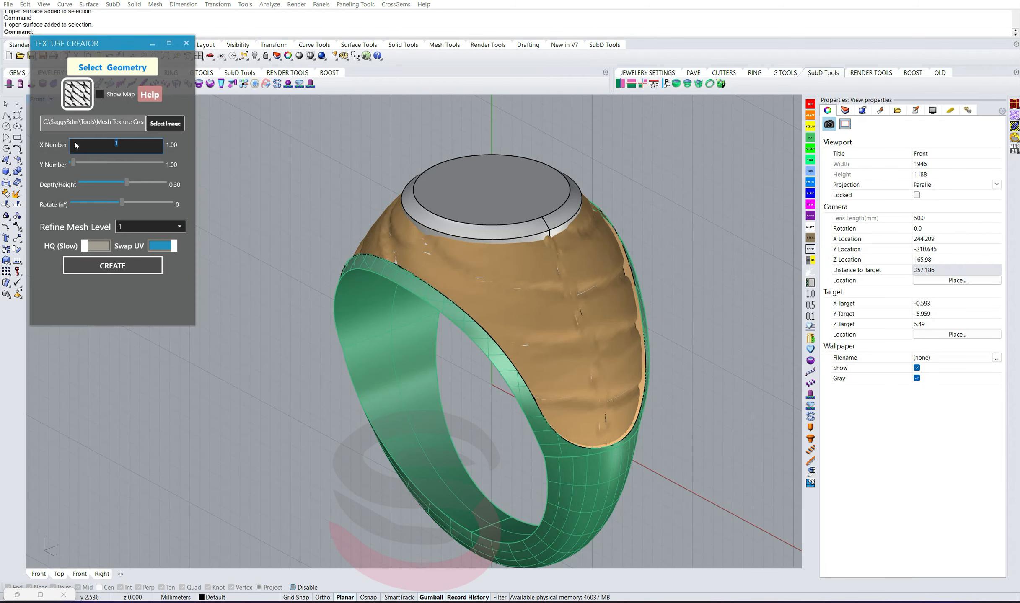
{"action": "type", "text": "8"}
{"action": "key", "text": "Return"}
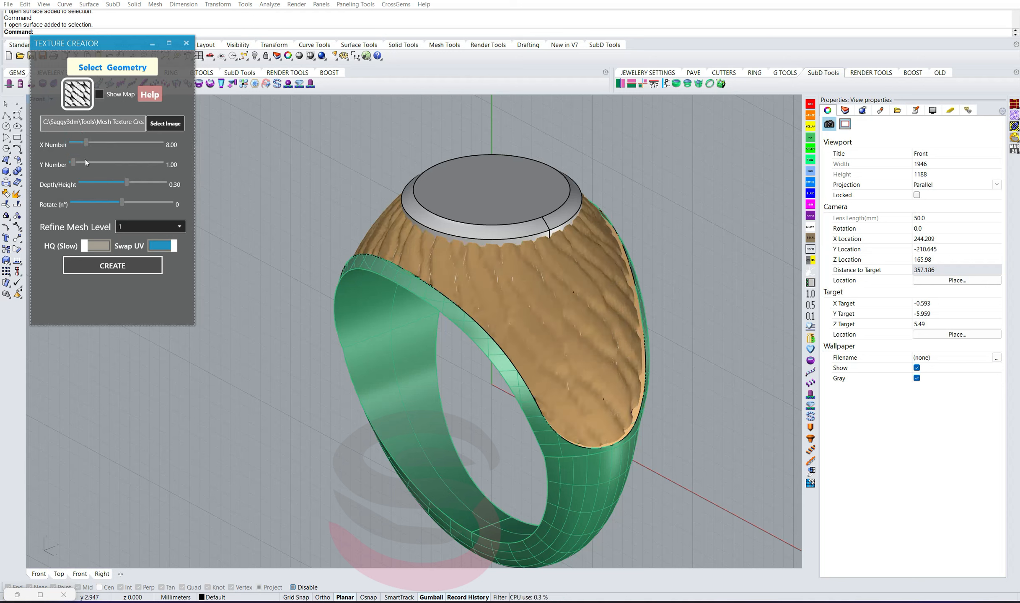
{"action": "double_click", "coordinate": [74, 161]}
{"action": "type", "text": "4"}
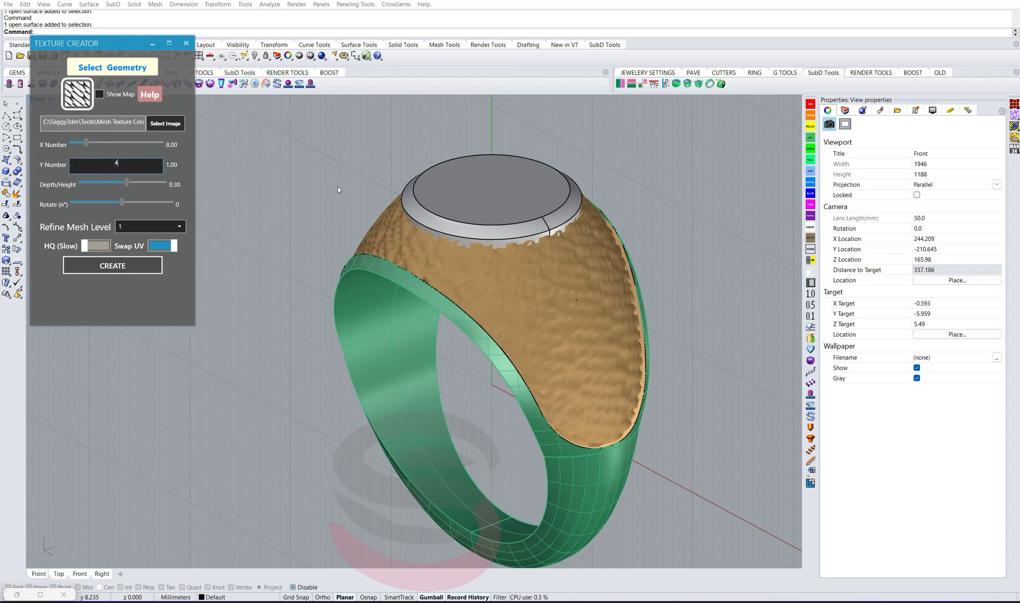
{"action": "key", "text": "Return"}
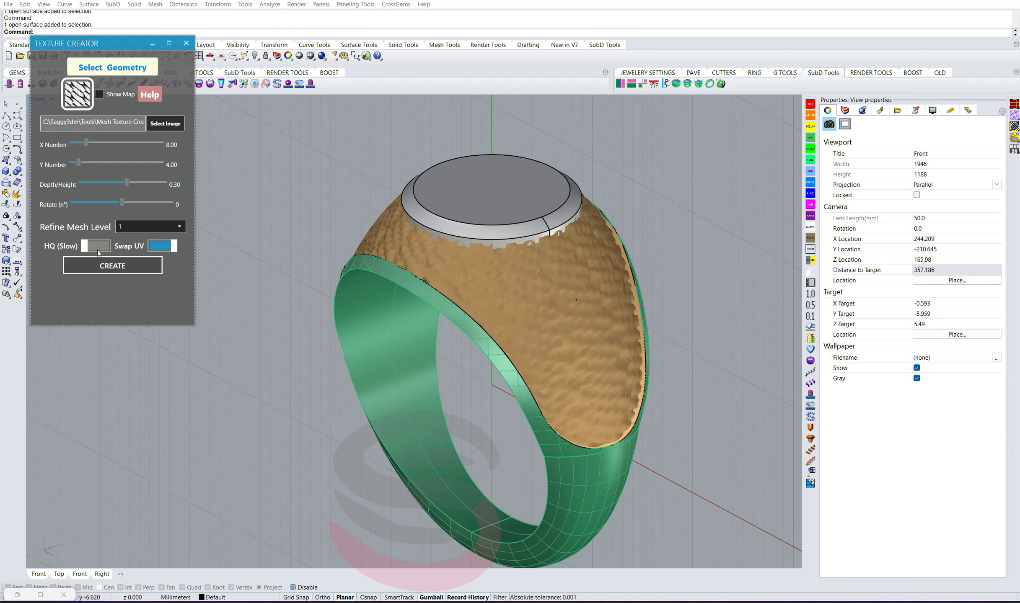
Step: Examine up close how the textured shoulder mesh meets the ring's border edge
{"action": "right_click_drag", "start_coordinate": [527, 326], "coordinate": [670, 420]}
{"action": "scroll", "coordinate": [653, 377], "scroll_direction": "up", "scroll_amount": 5}
{"action": "right_click_drag", "start_coordinate": [646, 359], "coordinate": [648, 365]}
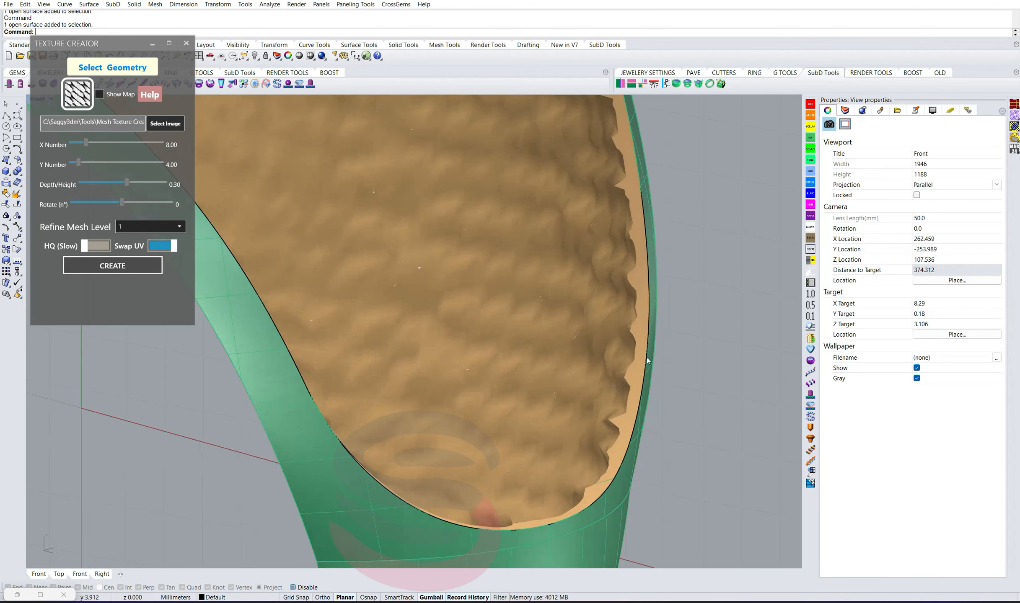
{"action": "scroll", "coordinate": [641, 317], "scroll_direction": "up", "scroll_amount": 8}
{"action": "right_click_drag", "start_coordinate": [640, 317], "coordinate": [527, 324]}
{"action": "scroll", "coordinate": [527, 324], "scroll_direction": "down", "scroll_amount": 10}
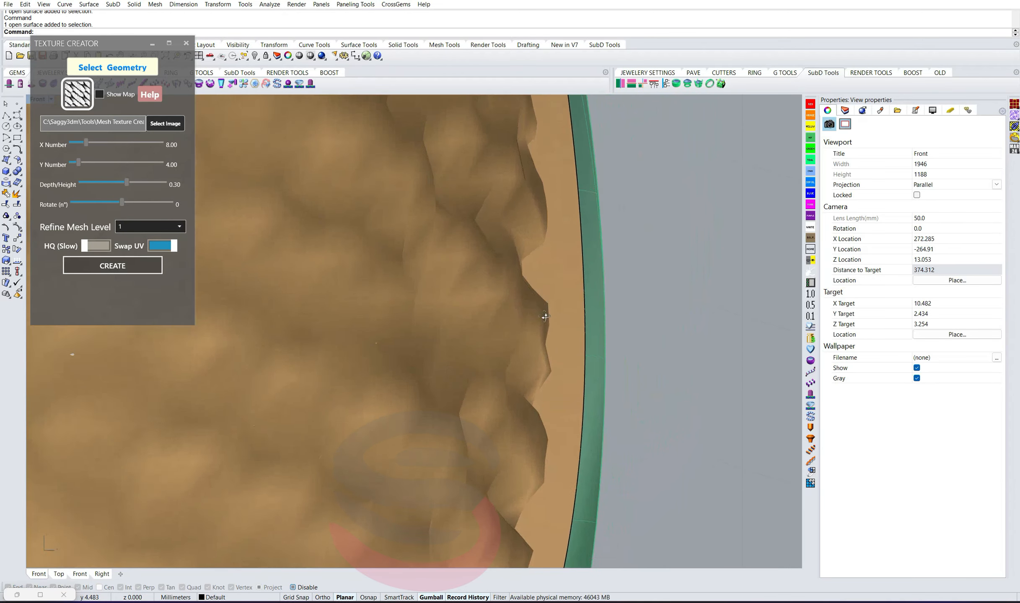
{"action": "right_click_drag", "start_coordinate": [531, 275], "coordinate": [536, 302]}
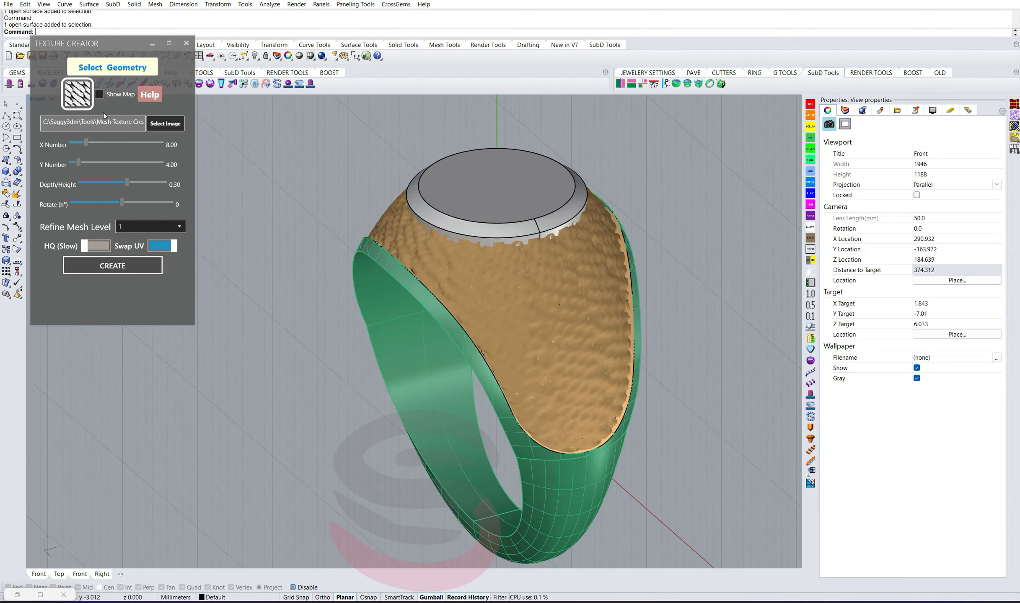
Step: Replace the texture image with the stone pattern 145.jpg from the Texture Image folder
{"action": "left_click", "coordinate": [165, 123]}
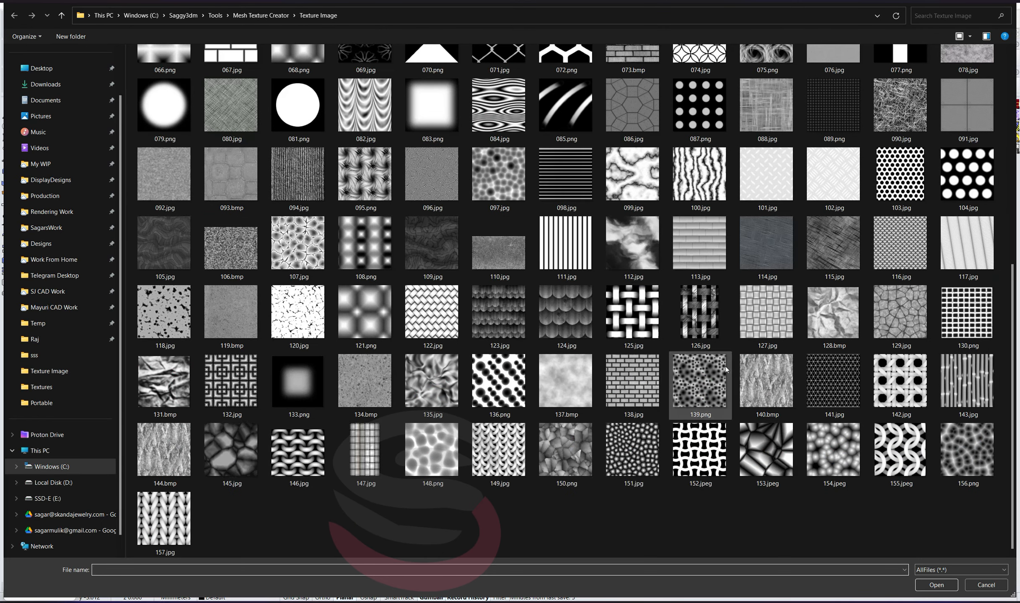
{"action": "scroll", "coordinate": [663, 295], "scroll_direction": "up", "scroll_amount": 3}
{"action": "scroll", "coordinate": [663, 296], "scroll_direction": "up", "scroll_amount": 3}
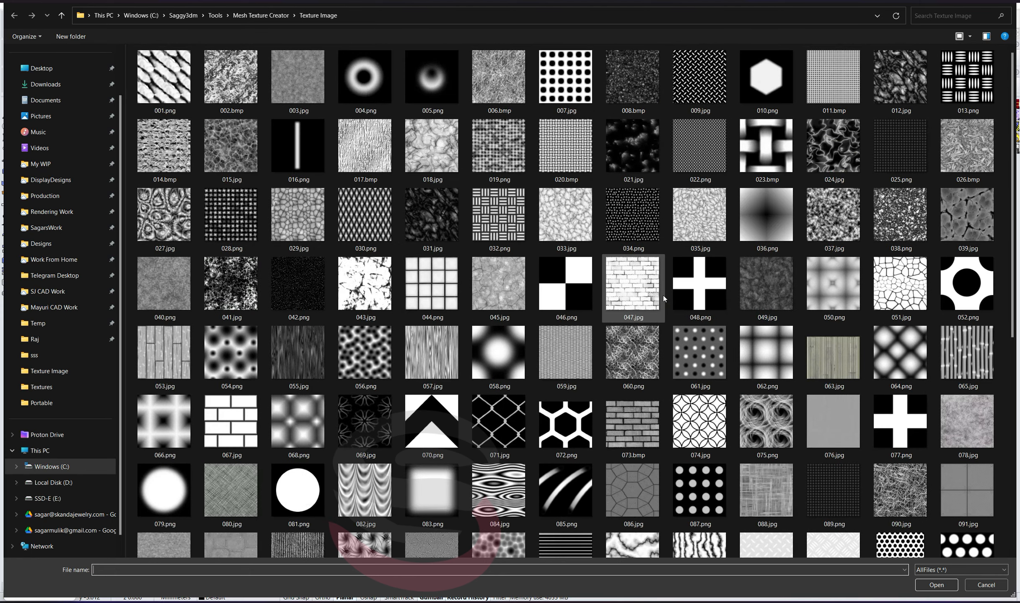
{"action": "scroll", "coordinate": [663, 295], "scroll_direction": "down", "scroll_amount": 5}
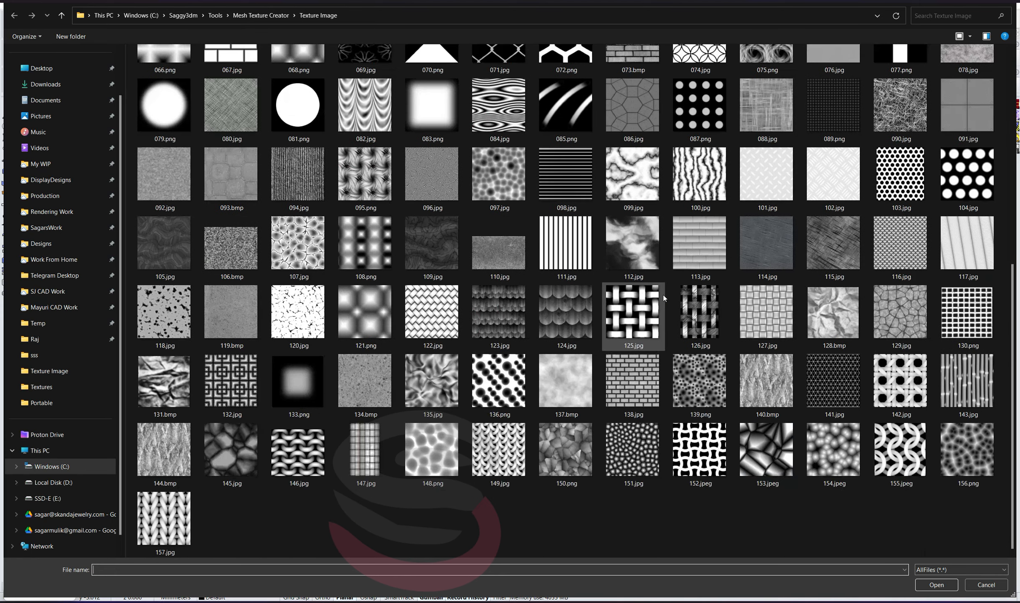
{"action": "left_click", "coordinate": [238, 450]}
{"action": "double_click", "coordinate": [237, 456]}
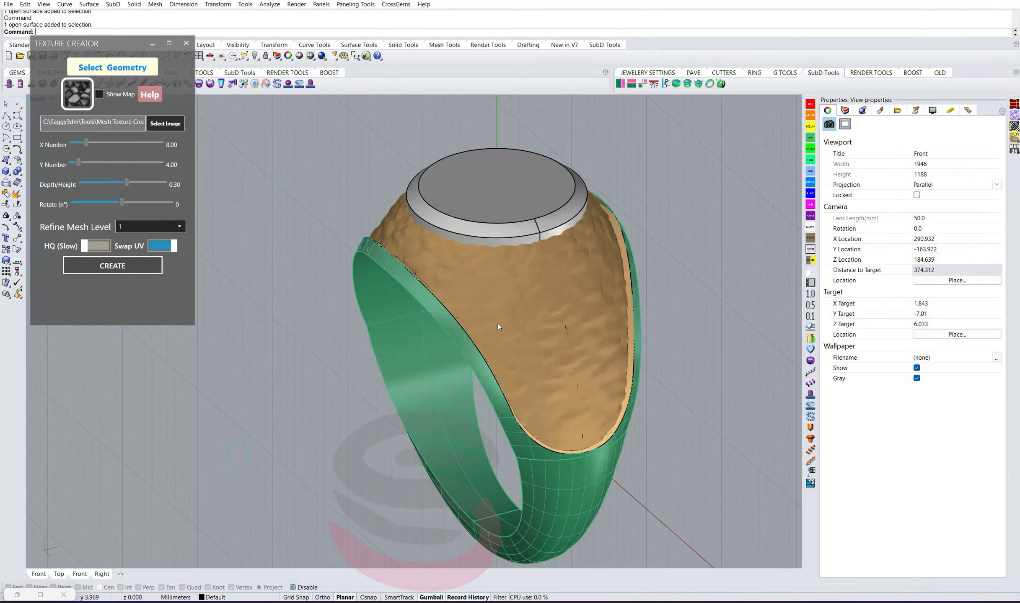
{"action": "right_click_drag", "start_coordinate": [498, 325], "coordinate": [430, 280]}
{"action": "scroll", "coordinate": [561, 298], "scroll_direction": "up", "scroll_amount": 4}
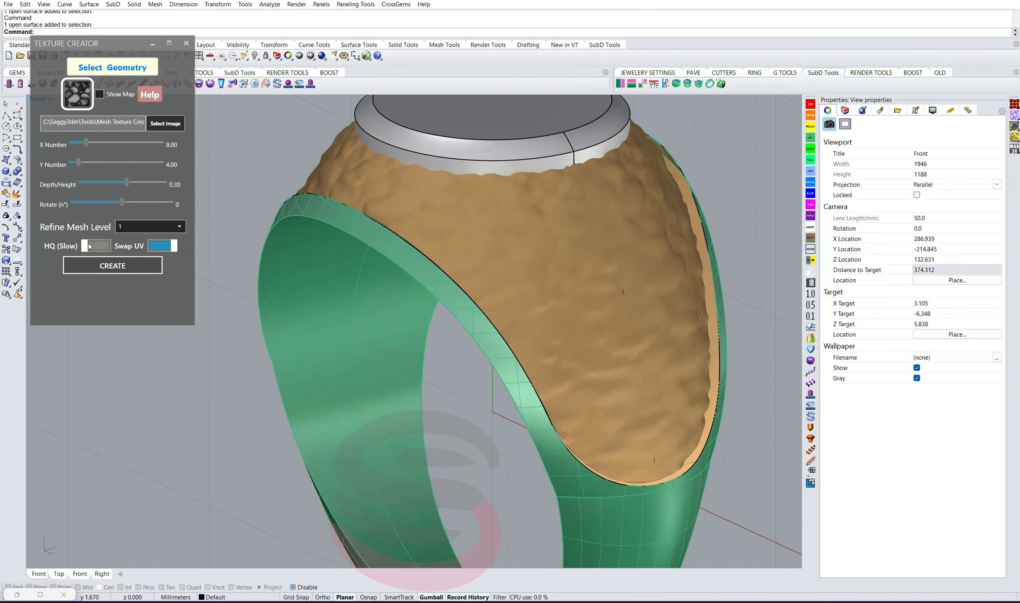
Step: Turn on HQ meshing for the shoulder texture and set its Depth/Height to 0.5
{"action": "left_click", "coordinate": [93, 251]}
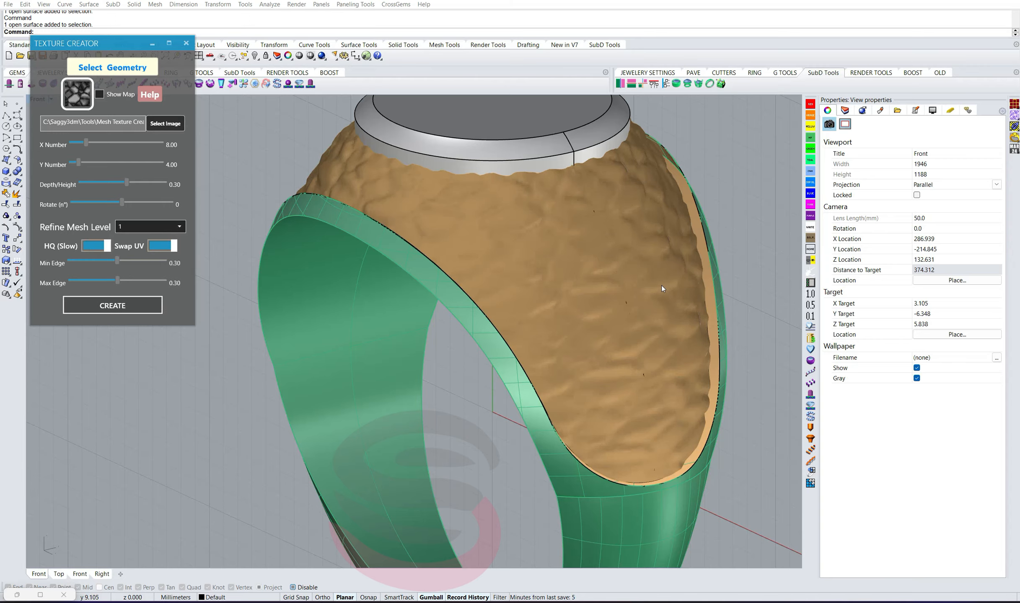
{"action": "mouse_move", "coordinate": [689, 305]}
{"action": "right_mouse_down"}
{"action": "mouse_move", "coordinate": [675, 272]}
{"action": "mouse_move", "coordinate": [720, 294]}
{"action": "mouse_move", "coordinate": [683, 316]}
{"action": "right_mouse_up"}
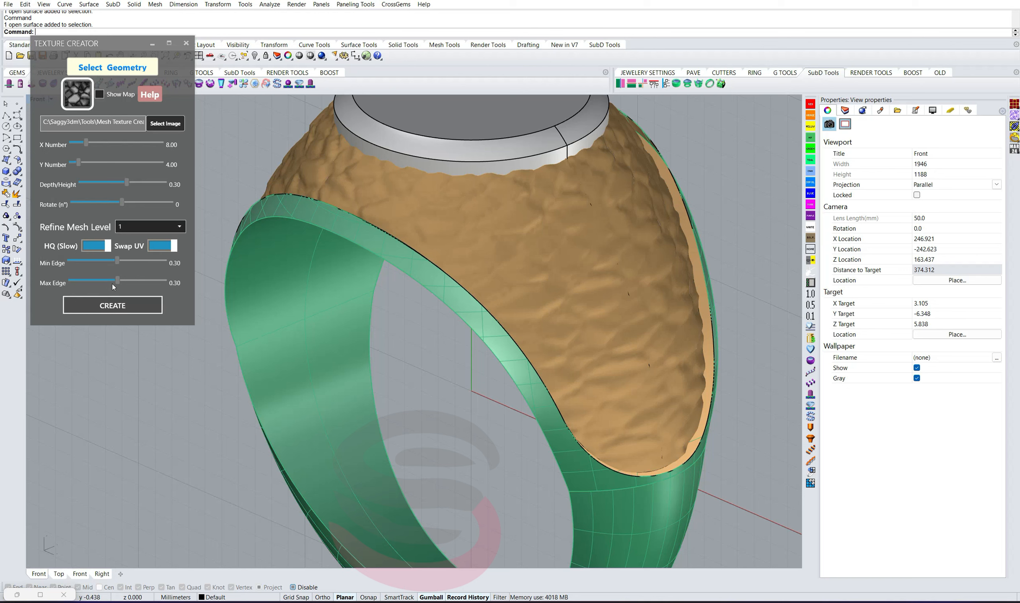
{"action": "double_click", "coordinate": [120, 203]}
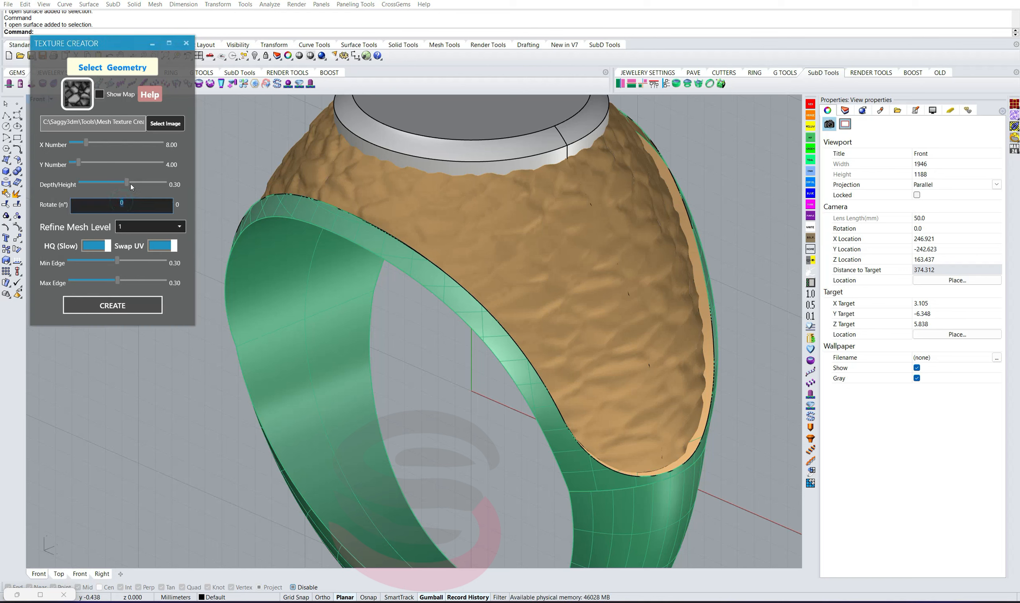
{"action": "double_click", "coordinate": [128, 185]}
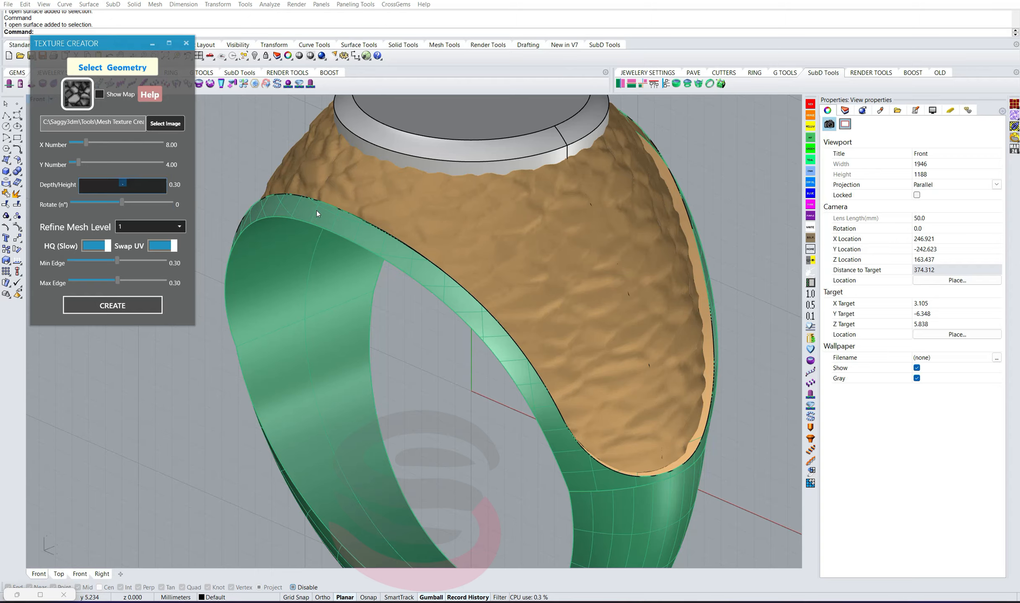
{"action": "type", "text": ".5"}
{"action": "left_click", "coordinate": [316, 210]}
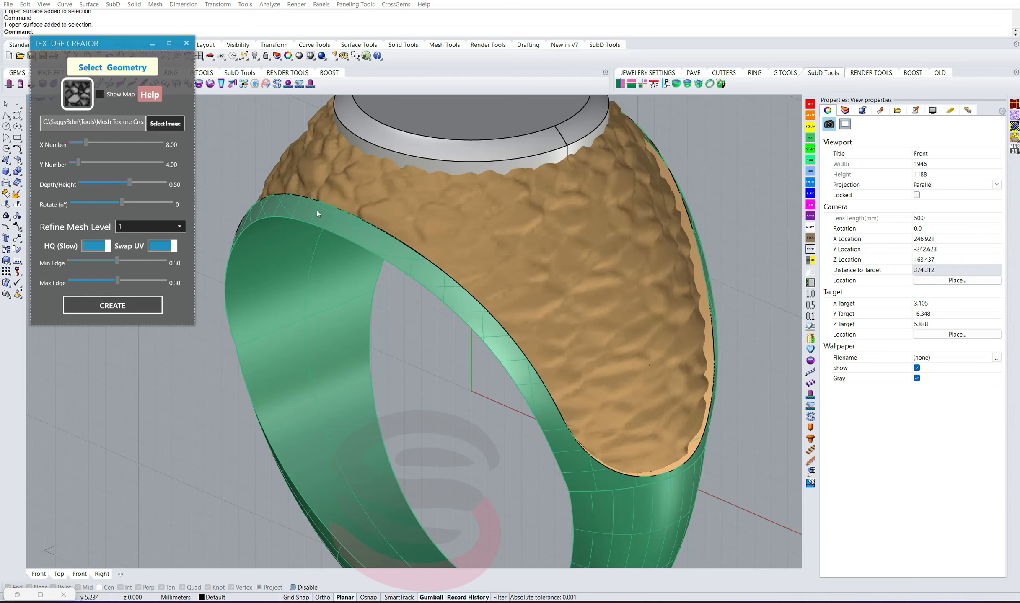
Step: Set the shoulder texture's Depth/Height to 1 and check the relief along the border in profile
{"action": "right_click_drag", "start_coordinate": [580, 326], "coordinate": [553, 277]}
{"action": "scroll", "coordinate": [741, 367], "scroll_direction": "up", "scroll_amount": 6}
{"action": "right_click_drag", "start_coordinate": [740, 367], "coordinate": [507, 363]}
{"action": "scroll", "coordinate": [363, 337], "scroll_direction": "up", "scroll_amount": 3}
{"action": "right_click_drag", "start_coordinate": [363, 336], "coordinate": [333, 327]}
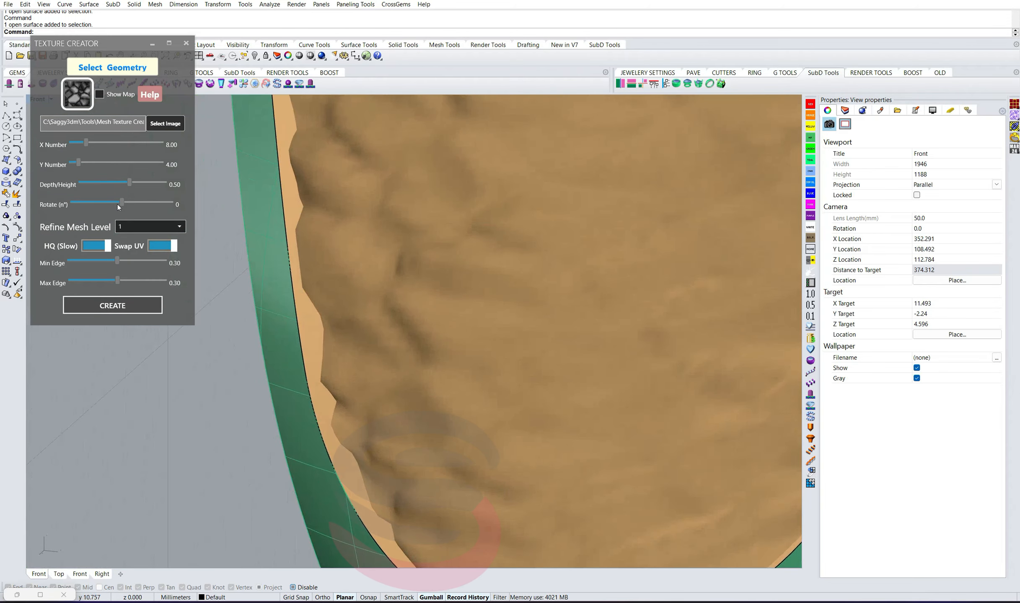
{"action": "left_click", "coordinate": [130, 183]}
{"action": "left_click", "coordinate": [130, 181]}
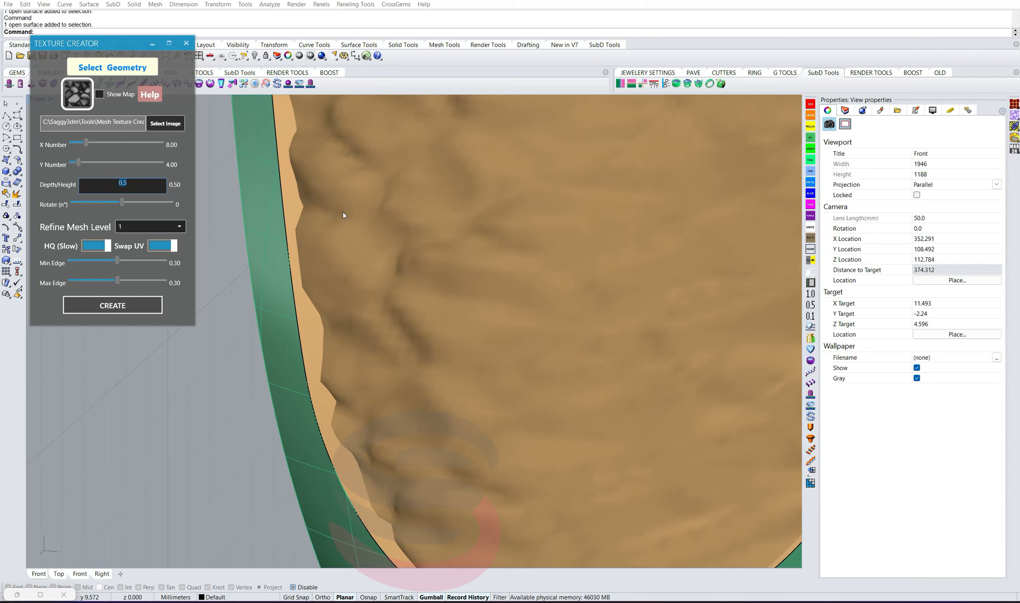
{"action": "type", "text": "1"}
{"action": "key", "text": "Return"}
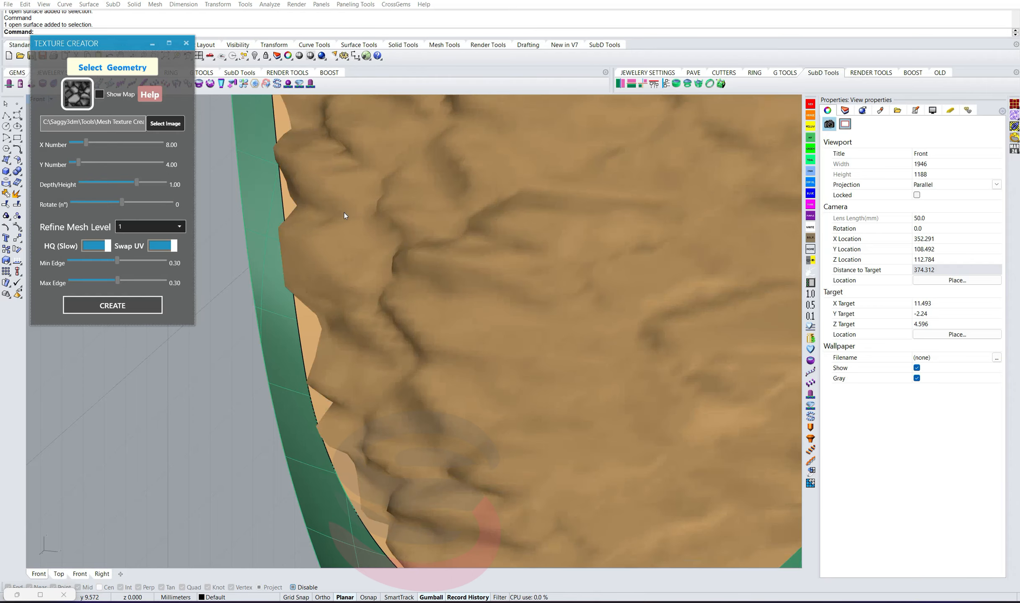
{"action": "right_click_drag", "start_coordinate": [344, 213], "coordinate": [448, 308]}
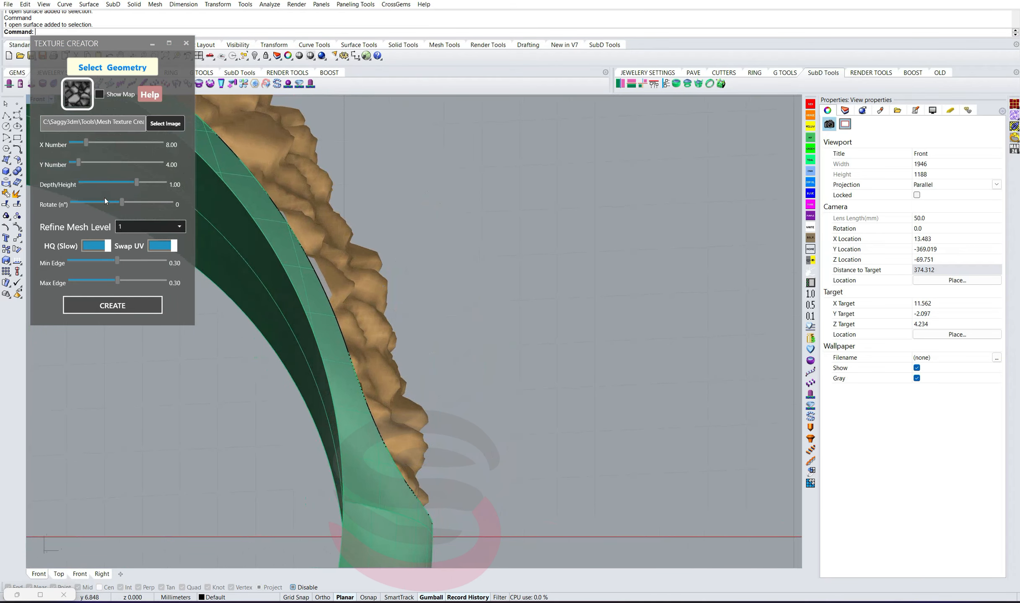
Step: Set the shoulder texture's Depth/Height to 0.8 and inspect the whole textured shoulder
{"action": "left_click", "coordinate": [135, 183]}
{"action": "type", "text": ".8"}
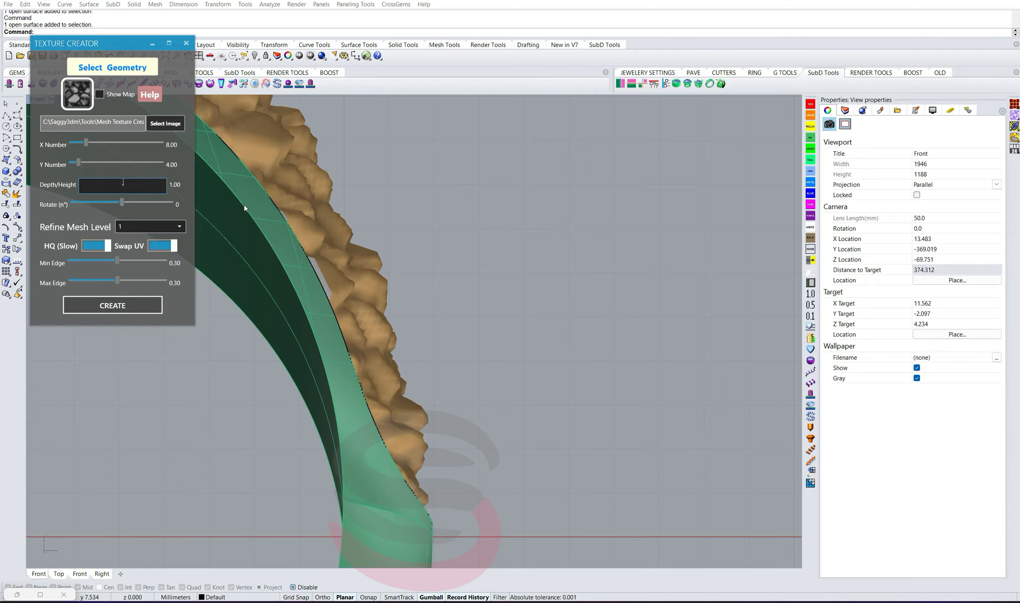
{"action": "key", "text": "Return"}
{"action": "right_click_drag", "start_coordinate": [245, 206], "coordinate": [433, 349]}
{"action": "scroll", "coordinate": [511, 318], "scroll_direction": "down", "scroll_amount": 3}
{"action": "scroll", "coordinate": [504, 319], "scroll_direction": "down", "scroll_amount": 3}
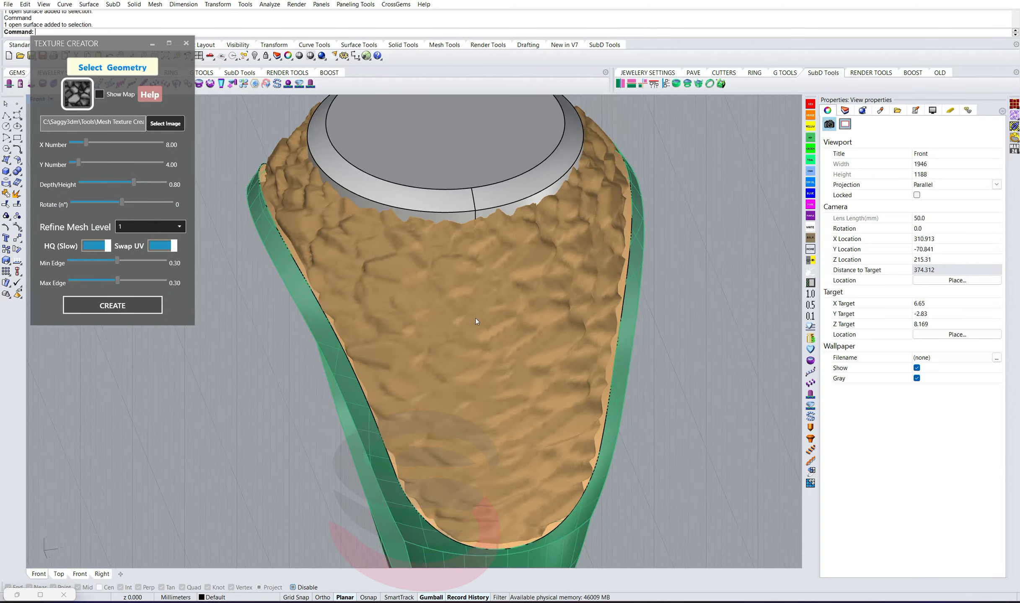
{"action": "left_click", "coordinate": [460, 369]}
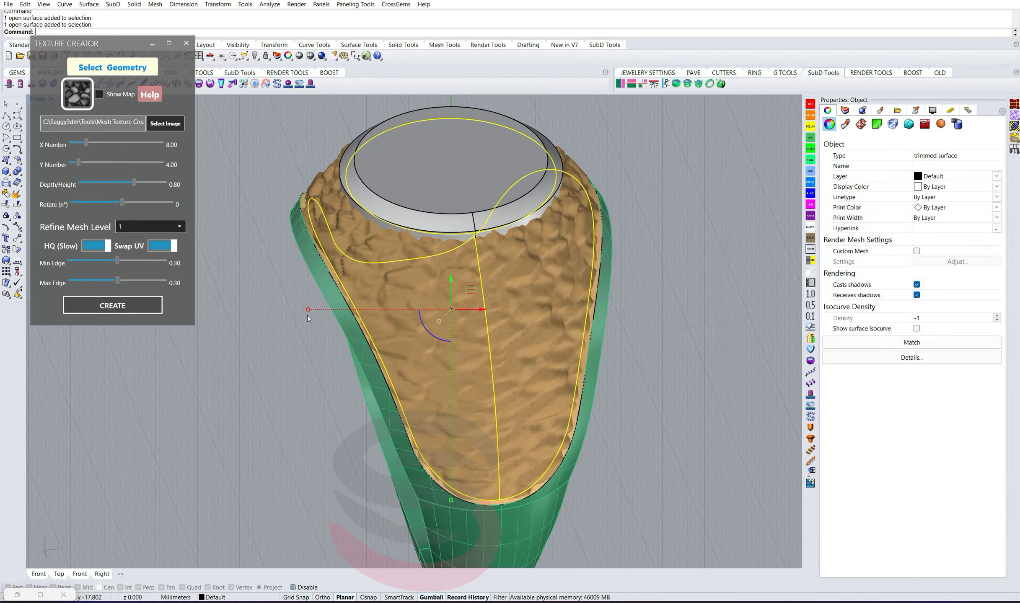
{"action": "scroll", "coordinate": [308, 313], "scroll_direction": "up", "scroll_amount": 1}
{"action": "left_click_drag", "start_coordinate": [310, 309], "coordinate": [306, 312]}
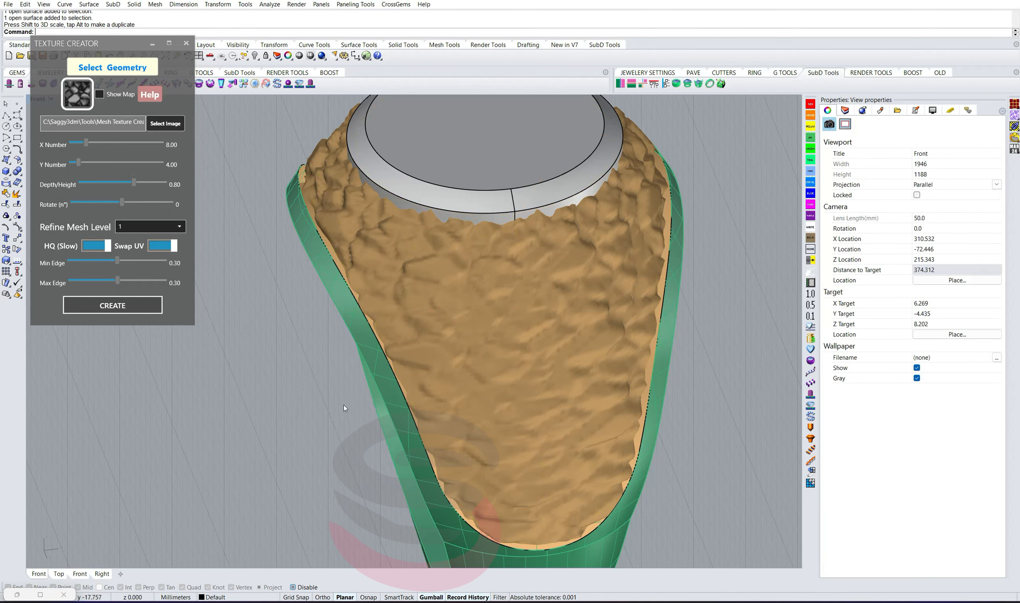
{"action": "key", "text": "ctrl+z"}
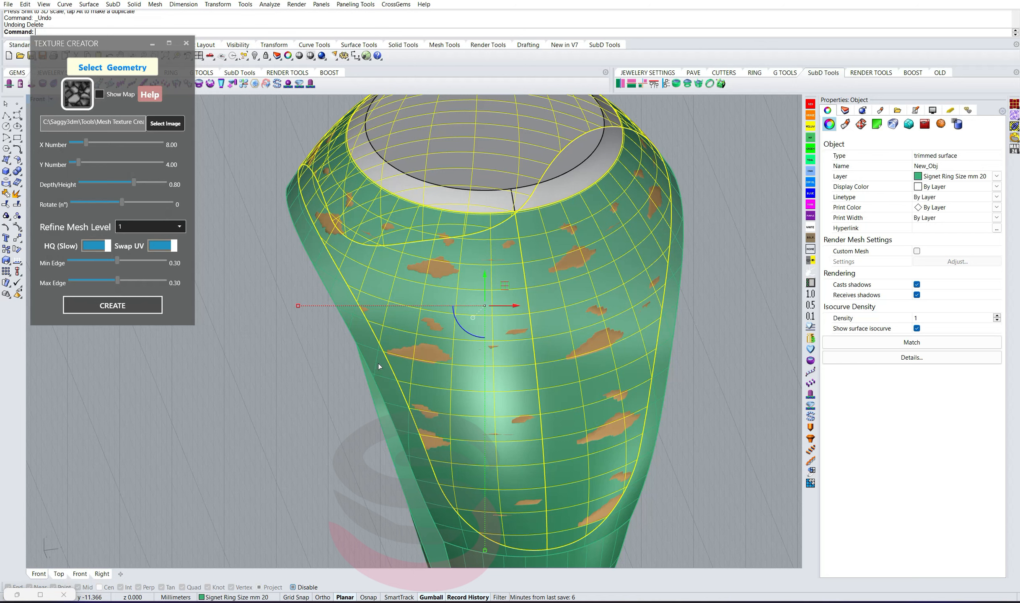
{"action": "key", "text": "ctrl+y"}
Step: Align the gumball to the construction plane instead of the view
{"action": "right_click", "coordinate": [429, 598]}
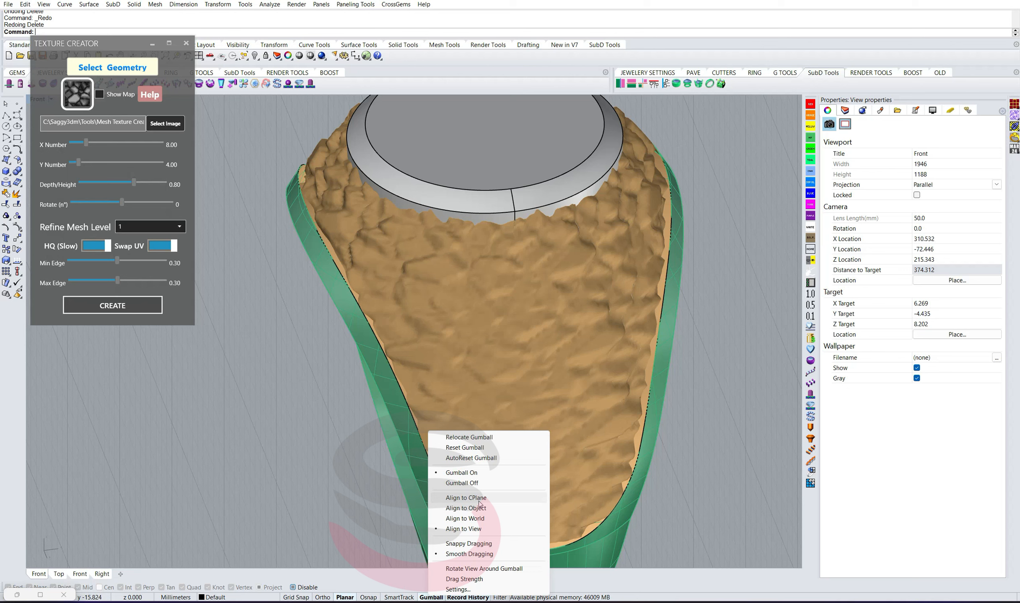
{"action": "left_click", "coordinate": [466, 498]}
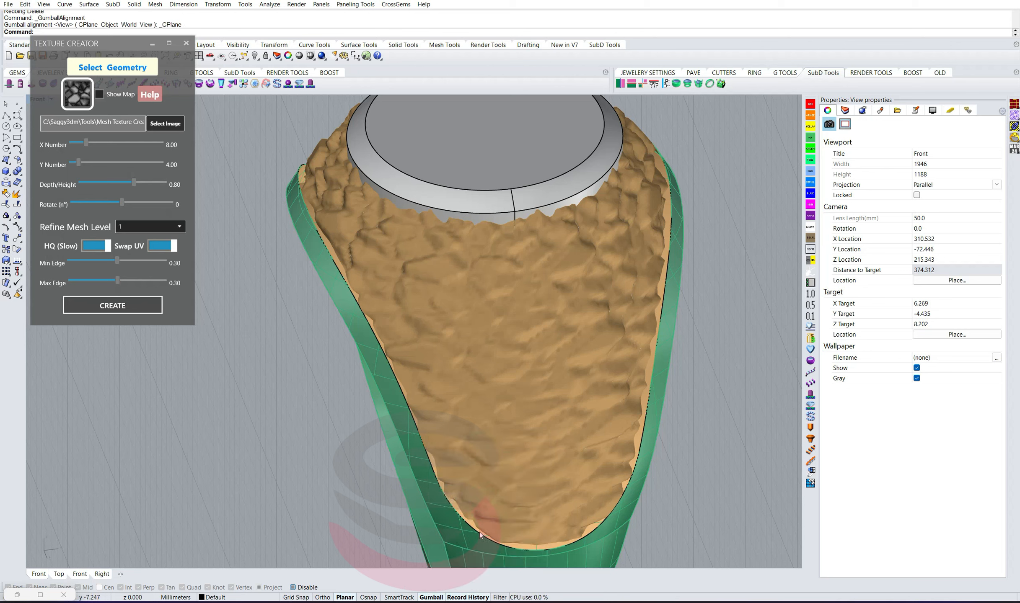
{"action": "key", "text": "F10"}
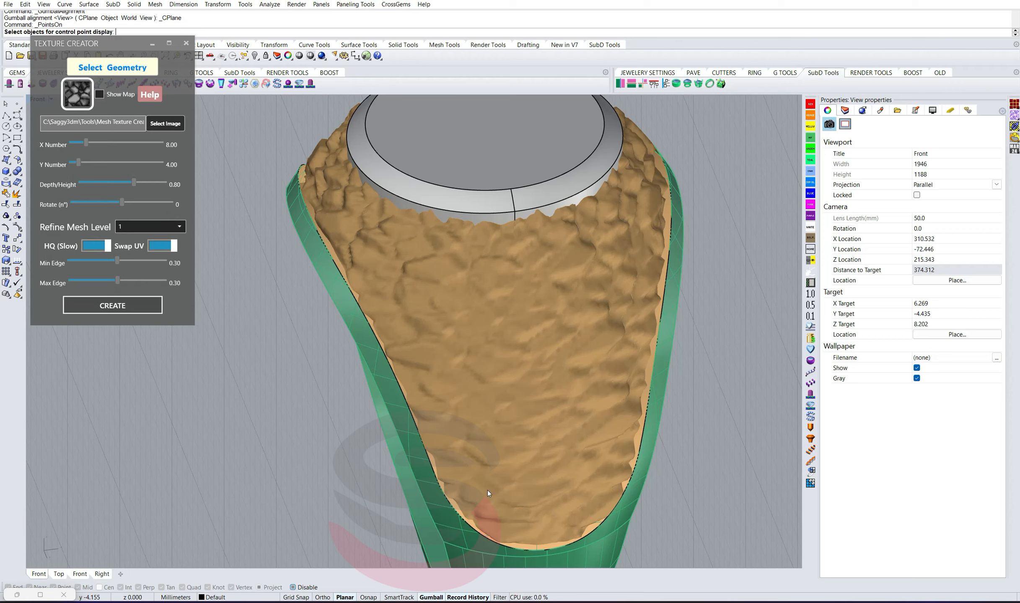
Step: Set the shoulder texture mesh's Min Edge to 0.1
{"action": "right_click_drag", "start_coordinate": [488, 490], "coordinate": [498, 479]}
{"action": "right_click_drag", "start_coordinate": [463, 427], "coordinate": [466, 410], "text": "shift"}
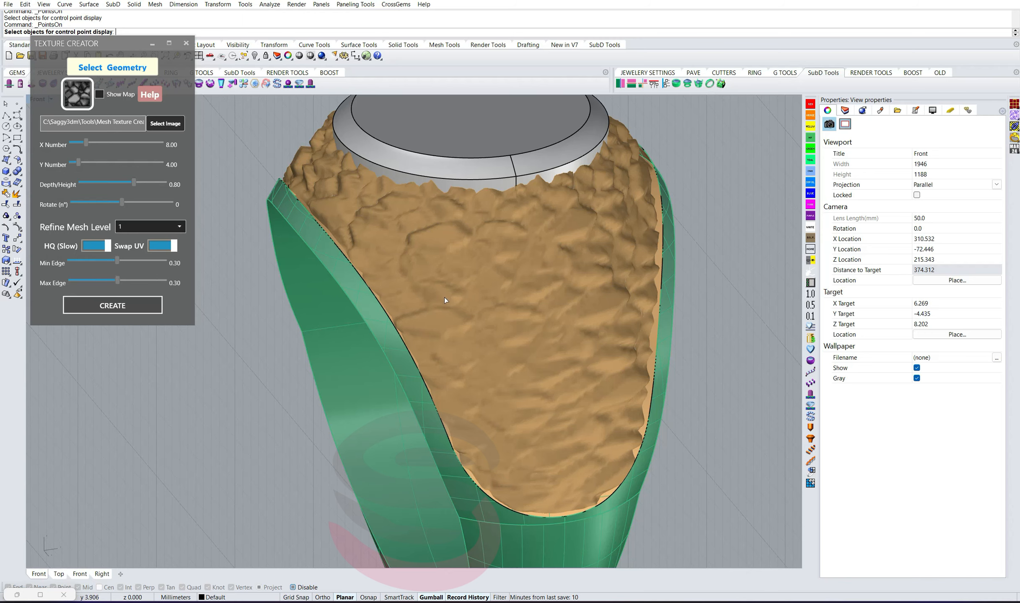
{"action": "right_click_drag", "start_coordinate": [444, 297], "coordinate": [432, 262]}
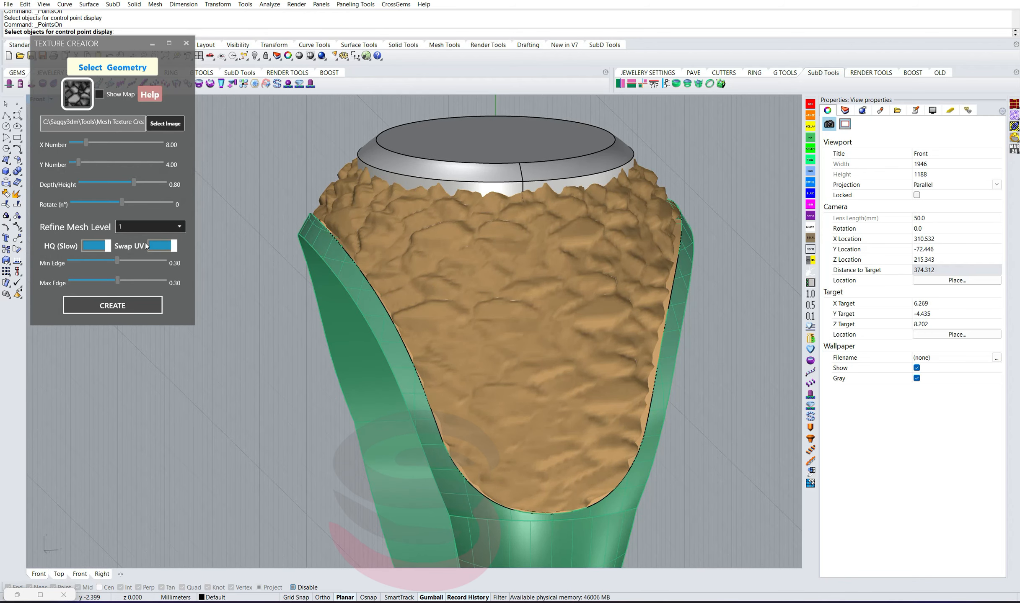
{"action": "double_click", "coordinate": [117, 260]}
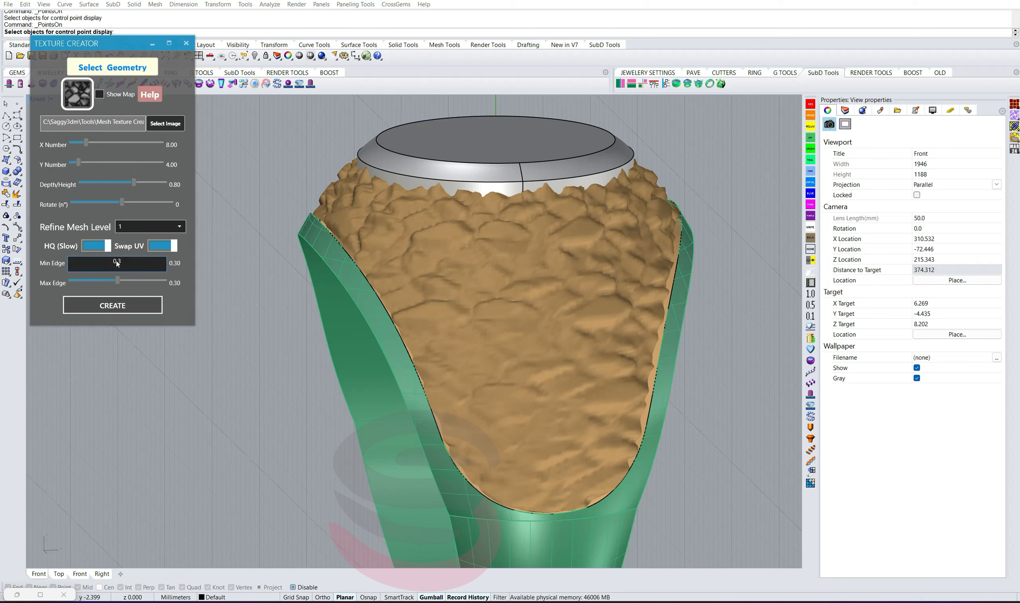
{"action": "type", "text": ".1"}
{"action": "key", "text": "Return"}
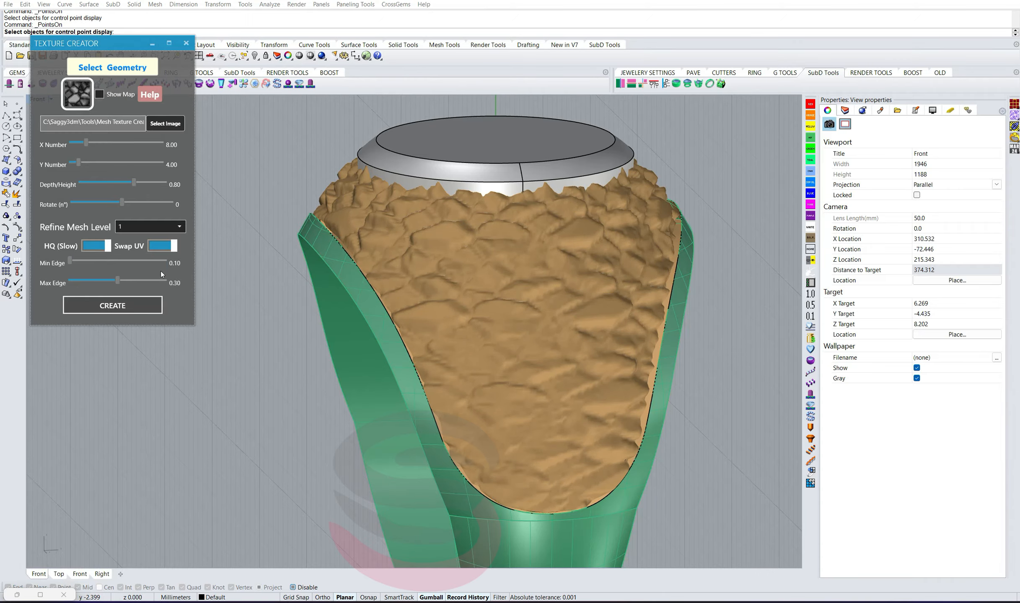
Step: Examine the refined shoulder mesh and set its Max Edge to 0.1
{"action": "right_click_drag", "start_coordinate": [393, 316], "coordinate": [287, 220]}
{"action": "mouse_move", "coordinate": [538, 252]}
{"action": "right_mouse_down"}
{"action": "mouse_move", "coordinate": [538, 293]}
{"action": "mouse_move", "coordinate": [536, 246]}
{"action": "right_mouse_up"}
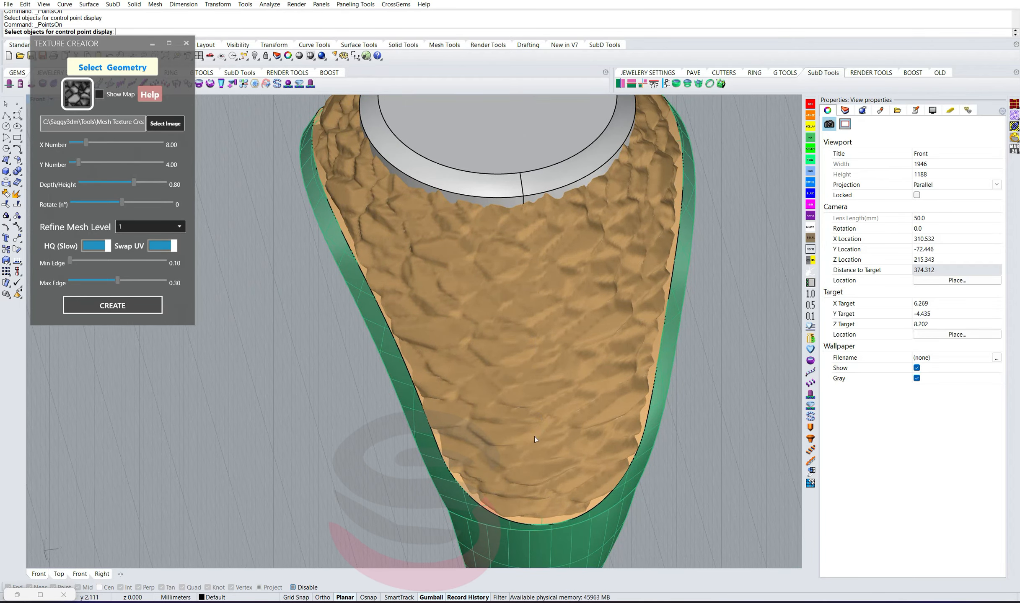
{"action": "right_click_drag", "start_coordinate": [535, 437], "coordinate": [544, 396]}
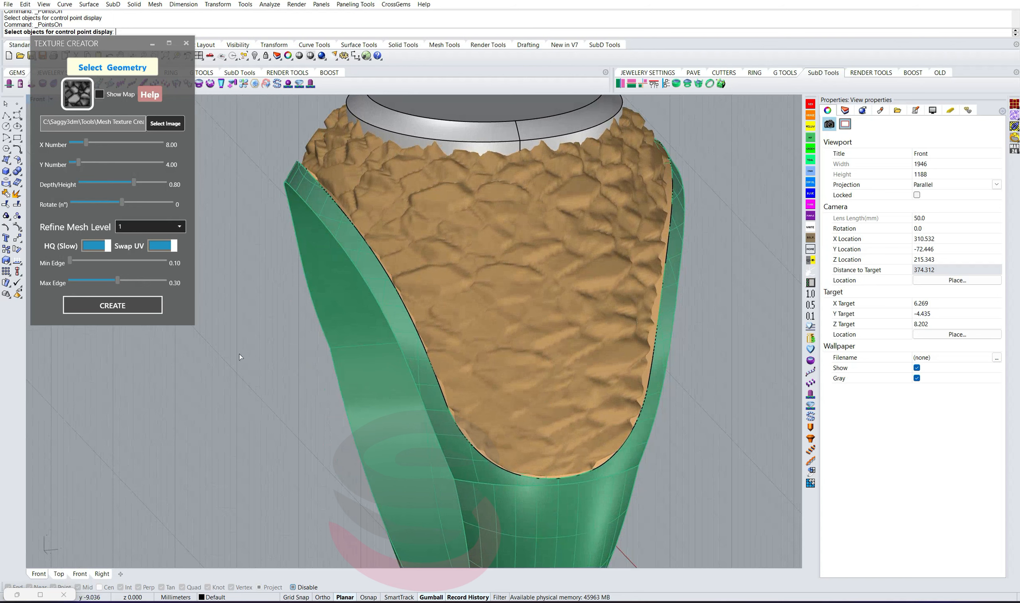
{"action": "double_click", "coordinate": [118, 280]}
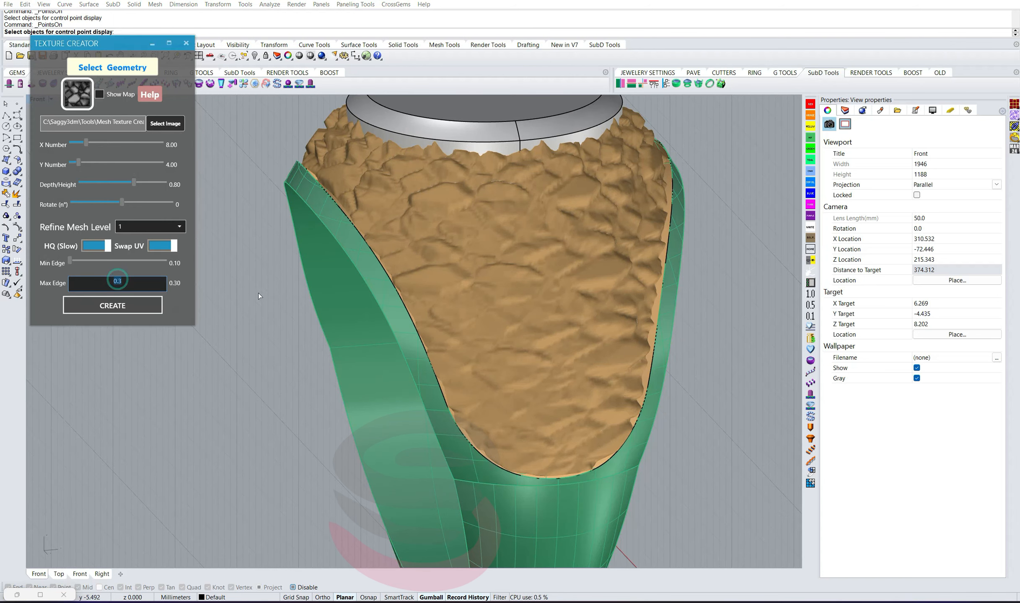
{"action": "key", "text": "BackSpace"}
{"action": "type", "text": ".1"}
{"action": "key", "text": "Return"}
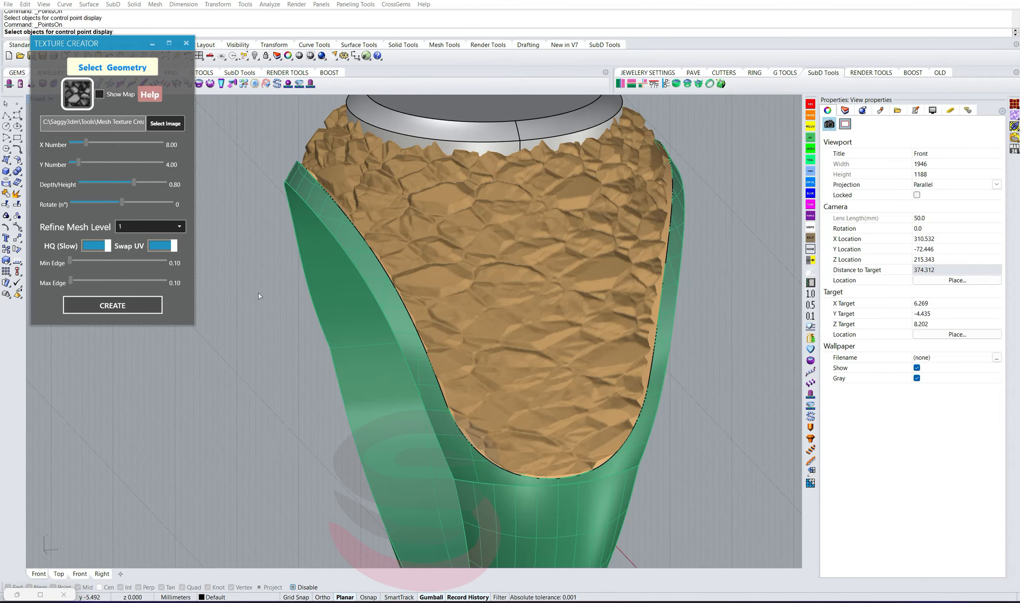
Step: Set the shoulder texture's Y Number to 2 for larger stones
{"action": "right_click_drag", "start_coordinate": [258, 294], "coordinate": [394, 306]}
{"action": "double_click", "coordinate": [78, 164]}
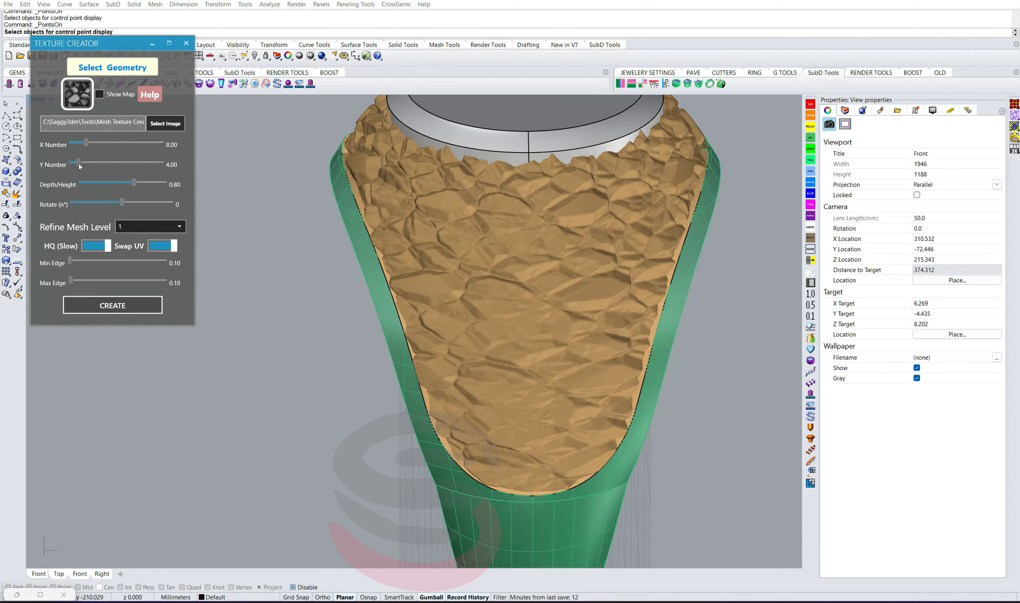
{"action": "type", "text": "2"}
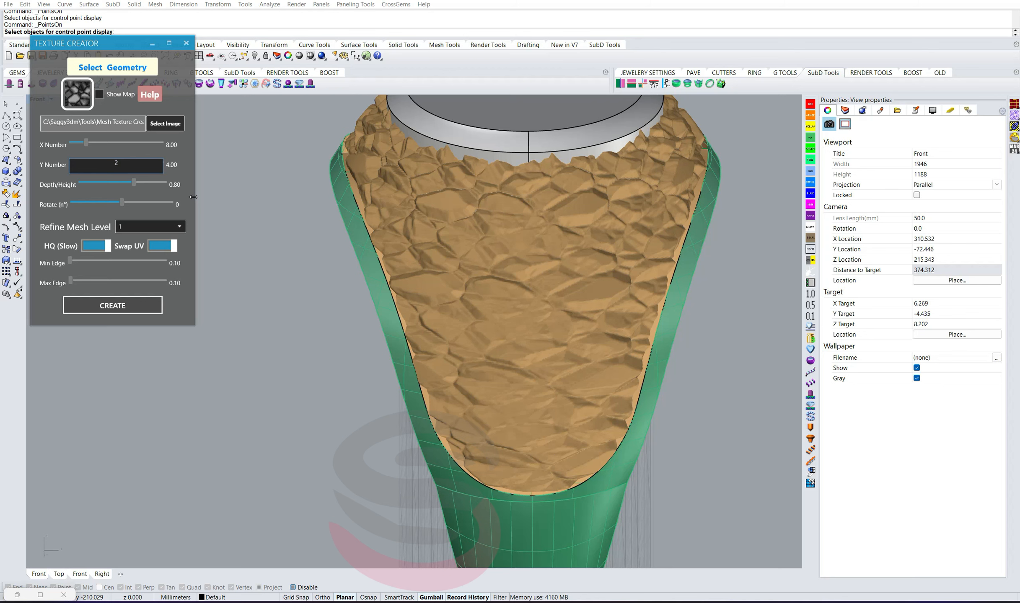
{"action": "key", "text": "Return"}
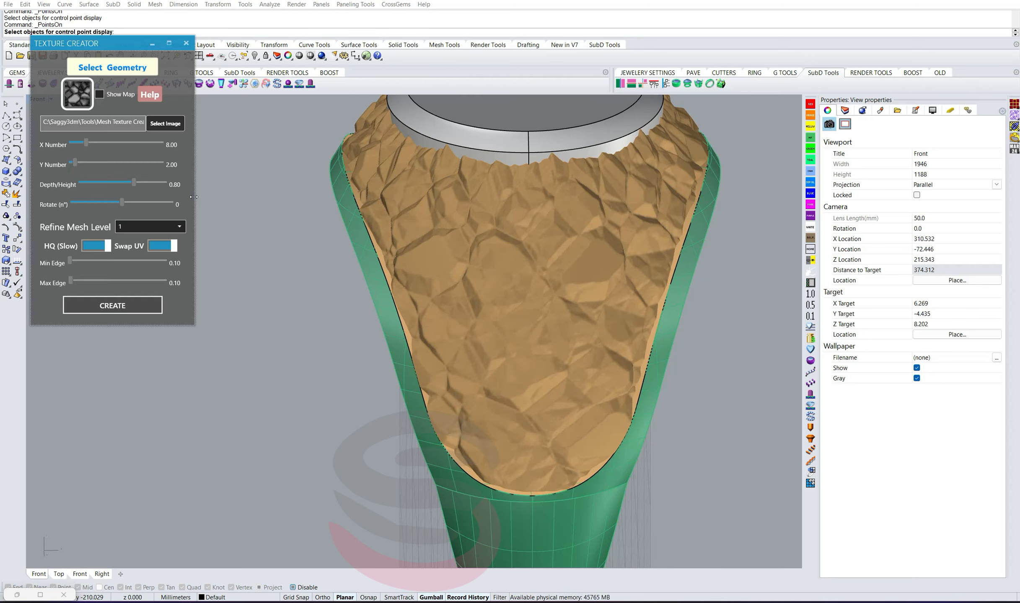
{"action": "right_click_drag", "start_coordinate": [402, 241], "coordinate": [420, 300]}
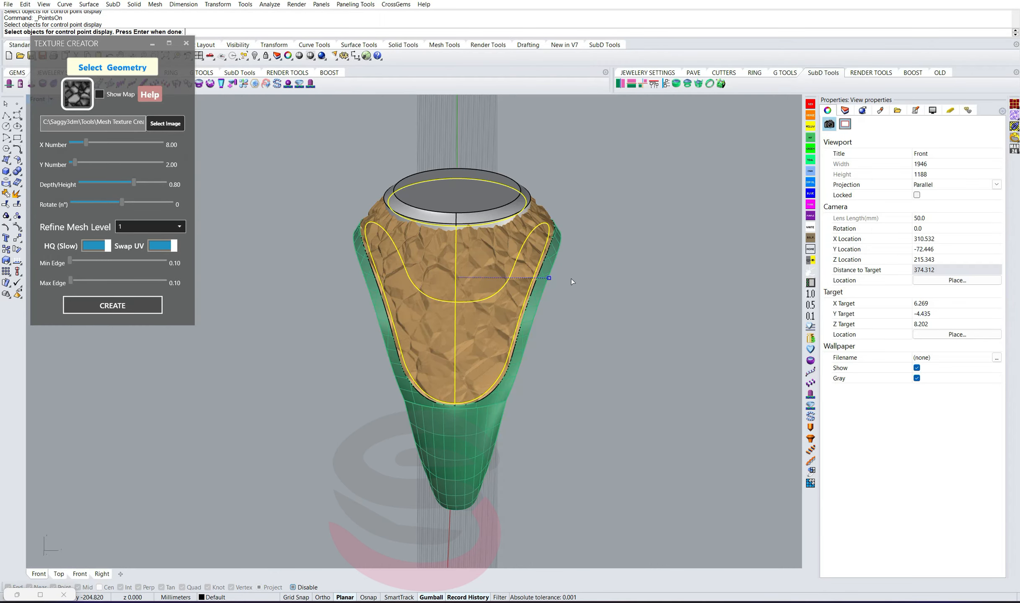
{"action": "right_click_drag", "start_coordinate": [583, 277], "coordinate": [561, 279]}
{"action": "scroll", "coordinate": [567, 281], "scroll_direction": "up", "scroll_amount": 6}
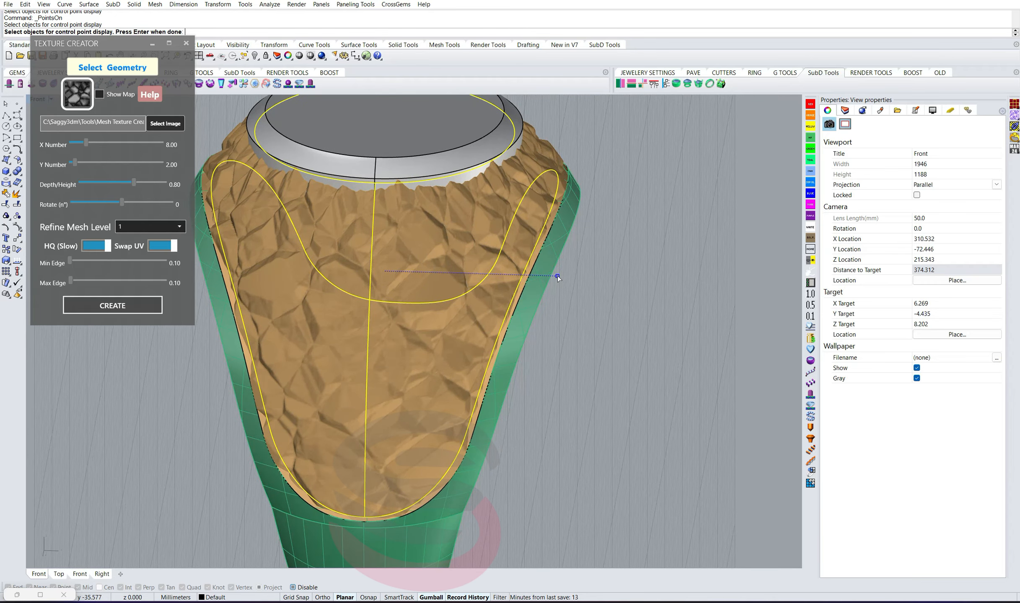
{"action": "left_click", "coordinate": [557, 275]}
{"action": "scroll", "coordinate": [595, 315], "scroll_direction": "down", "scroll_amount": 5}
{"action": "right_click_drag", "start_coordinate": [592, 318], "coordinate": [590, 282]}
{"action": "key", "text": "Escape"}
Step: Try scaling the base surface under the texture by 1.1 across the ring's width, and undo the scaling
{"action": "left_click", "coordinate": [548, 288]}
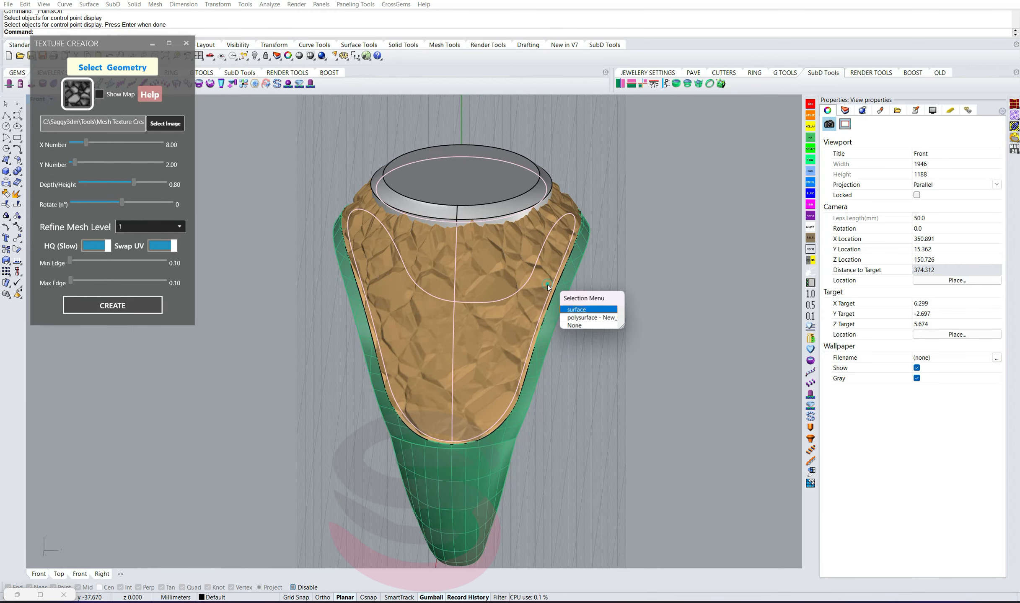
{"action": "left_click", "coordinate": [591, 310]}
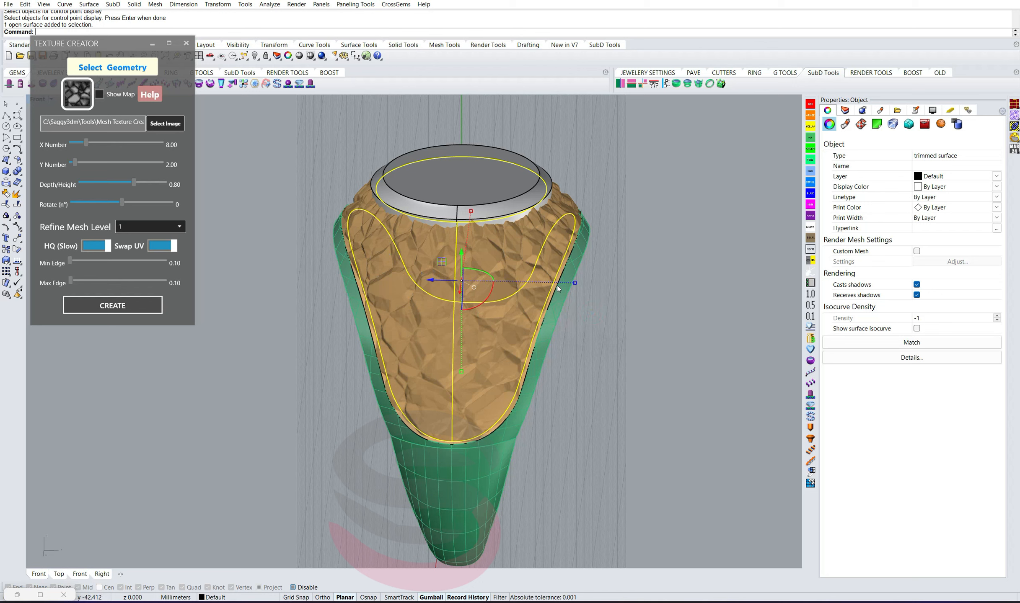
{"action": "left_click", "coordinate": [576, 283]}
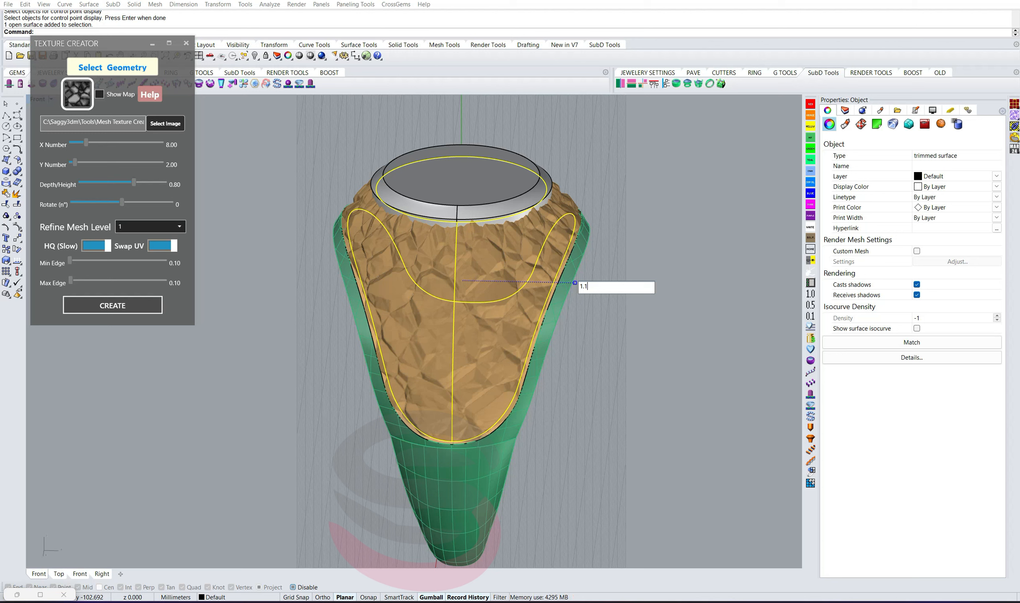
{"action": "key", "text": "Return"}
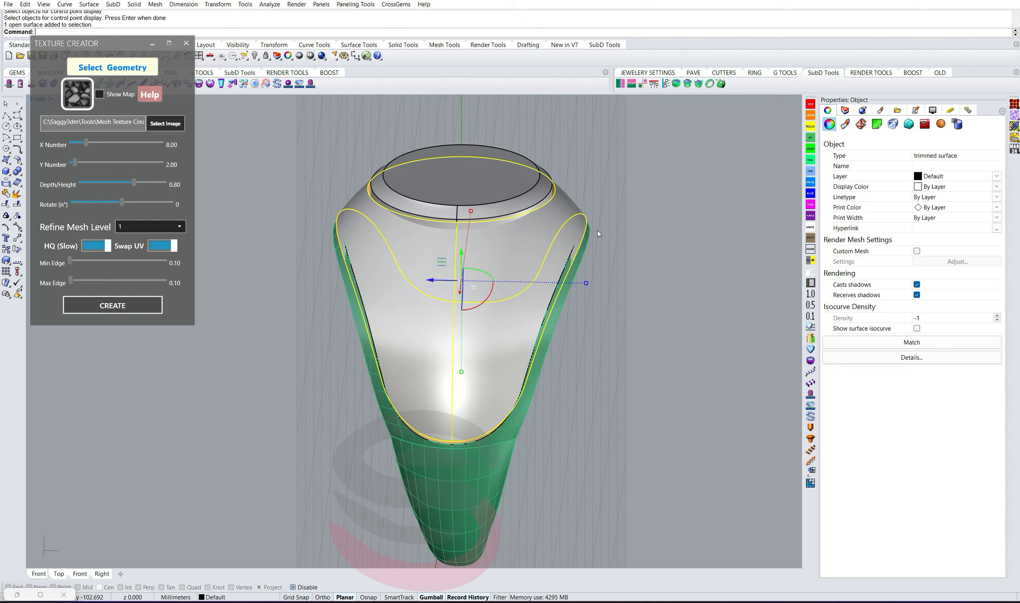
{"action": "scroll", "coordinate": [587, 244], "scroll_direction": "down", "scroll_amount": 2}
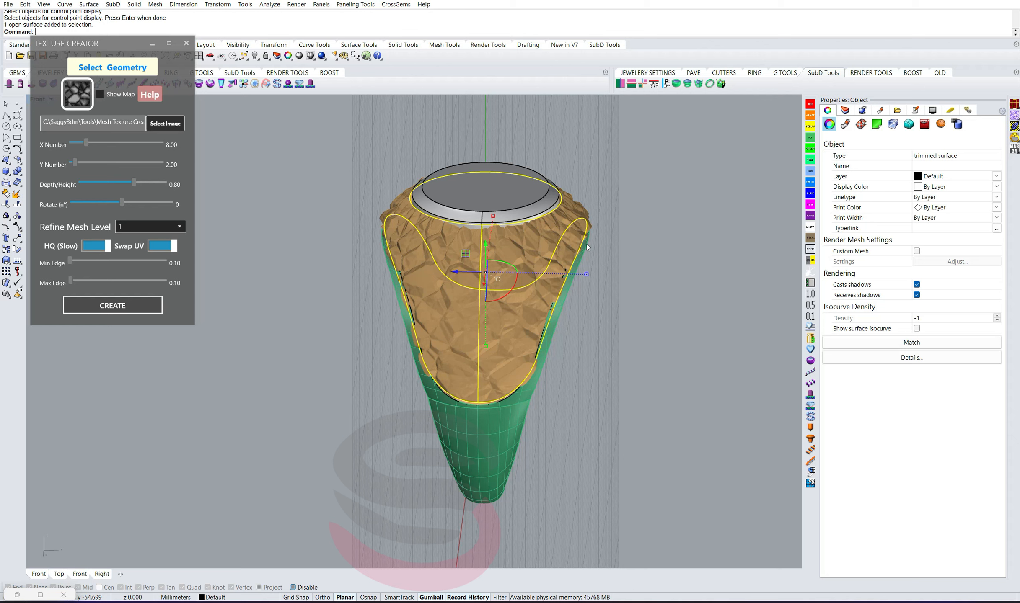
{"action": "scroll", "coordinate": [592, 285], "scroll_direction": "up", "scroll_amount": 2}
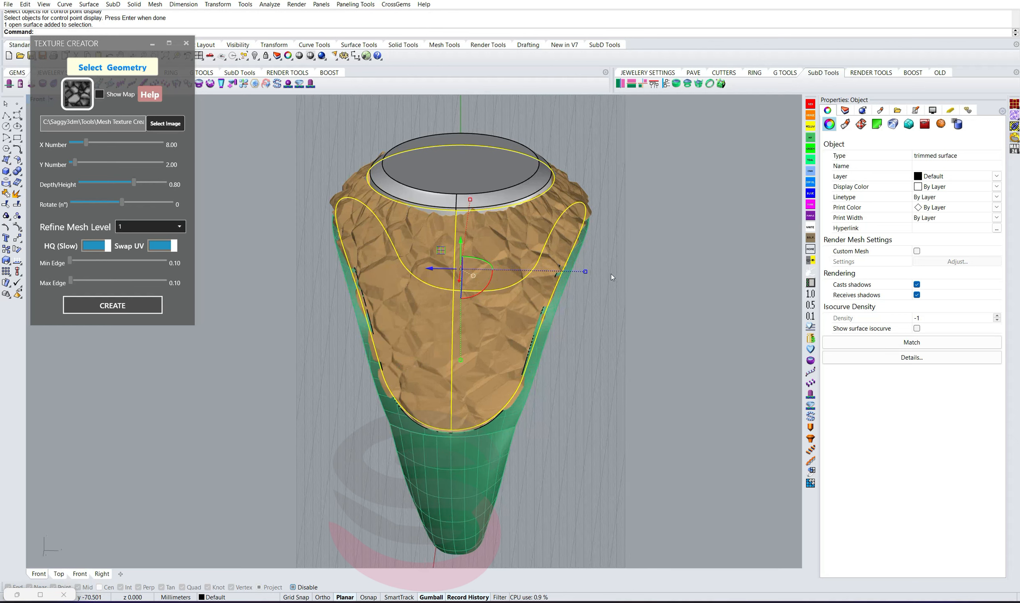
{"action": "left_click", "coordinate": [612, 277]}
{"action": "key", "text": "ctrl+z"}
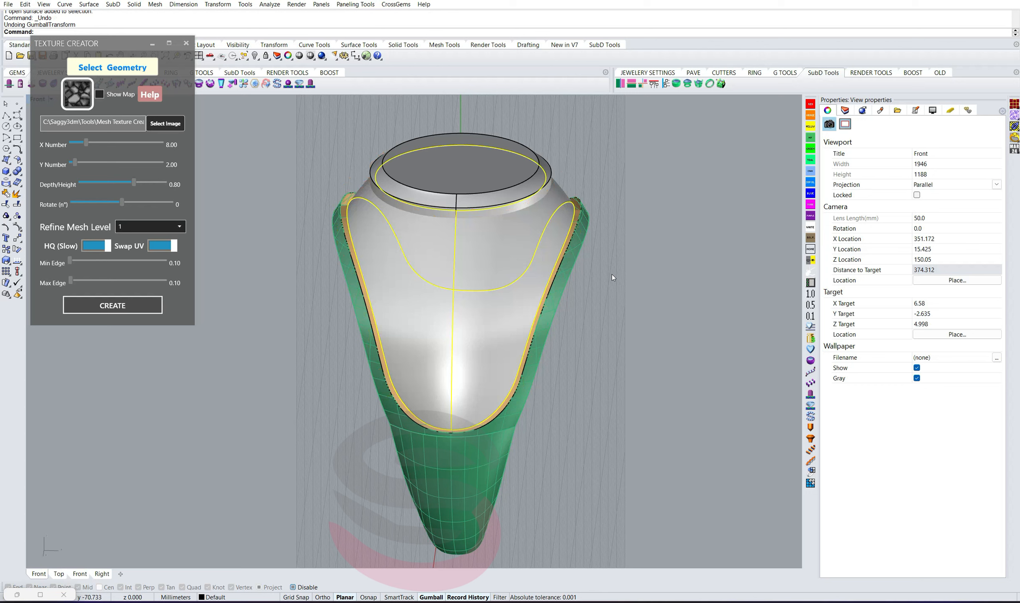
Step: Scale the base surface under the shoulder texture by 1.02 across the ring's width and deselect it
{"action": "left_click", "coordinate": [573, 272]}
{"action": "left_click", "coordinate": [573, 272]}
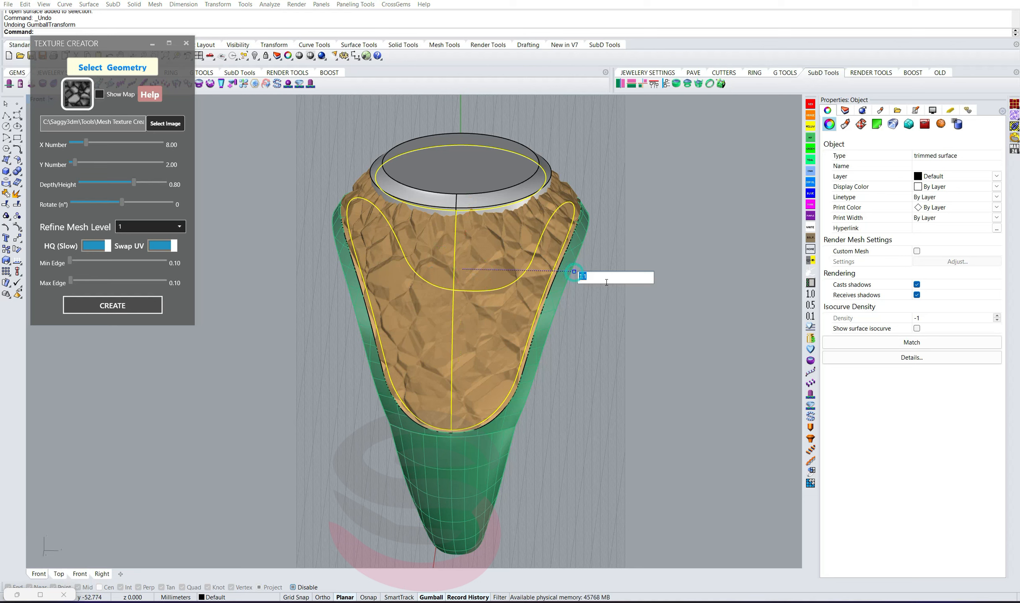
{"action": "type", "text": "1.02"}
{"action": "key", "text": "Return"}
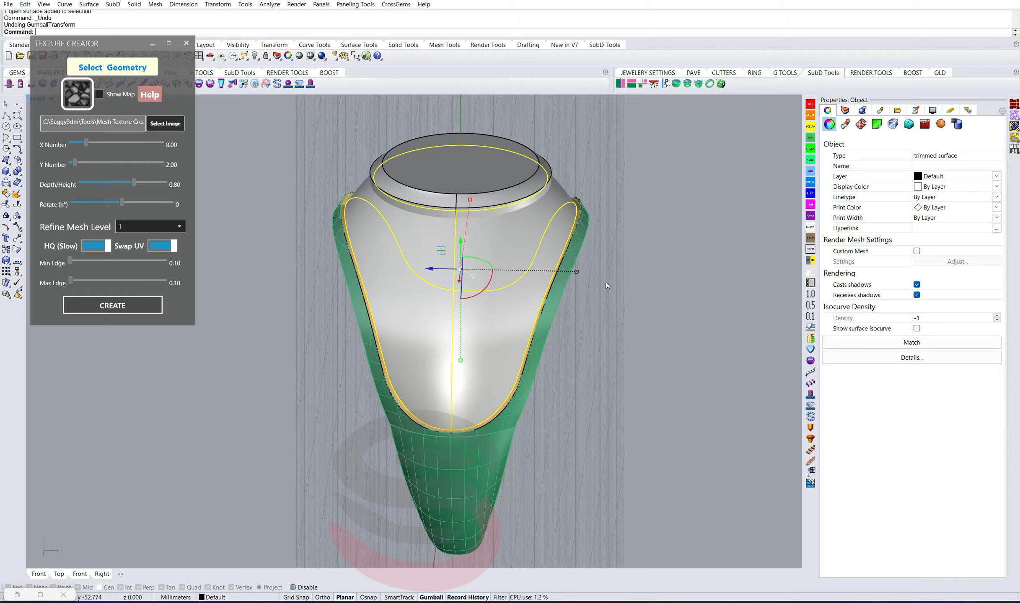
{"action": "right_click_drag", "start_coordinate": [606, 282], "coordinate": [615, 291]}
{"action": "left_click", "coordinate": [616, 292]}
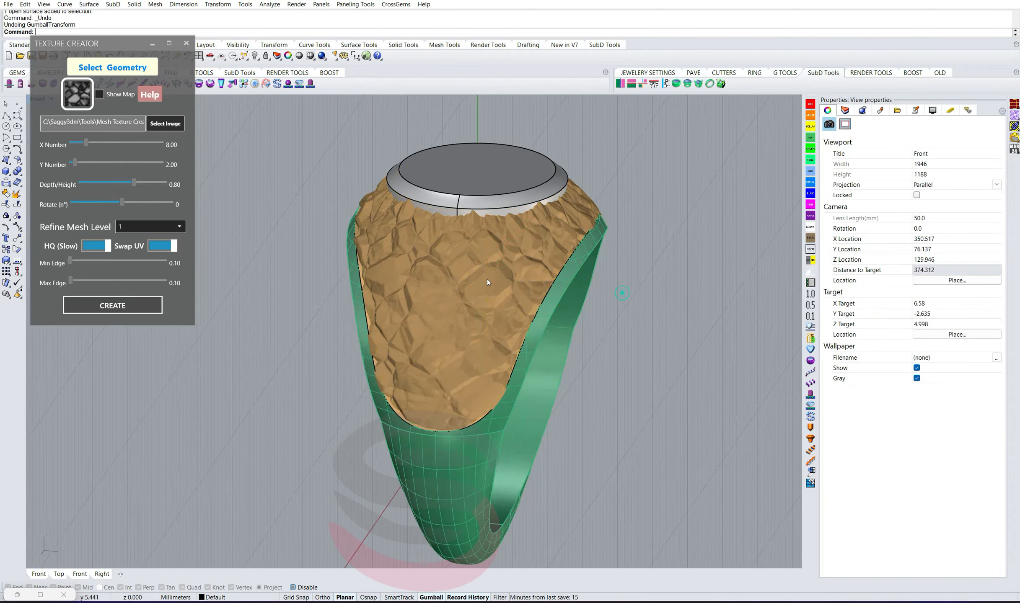
Step: Create the stone texture mesh on the ring's shoulder from the current Texture Creator settings and close the tool
{"action": "scroll", "coordinate": [487, 279], "scroll_direction": "up", "scroll_amount": 6}
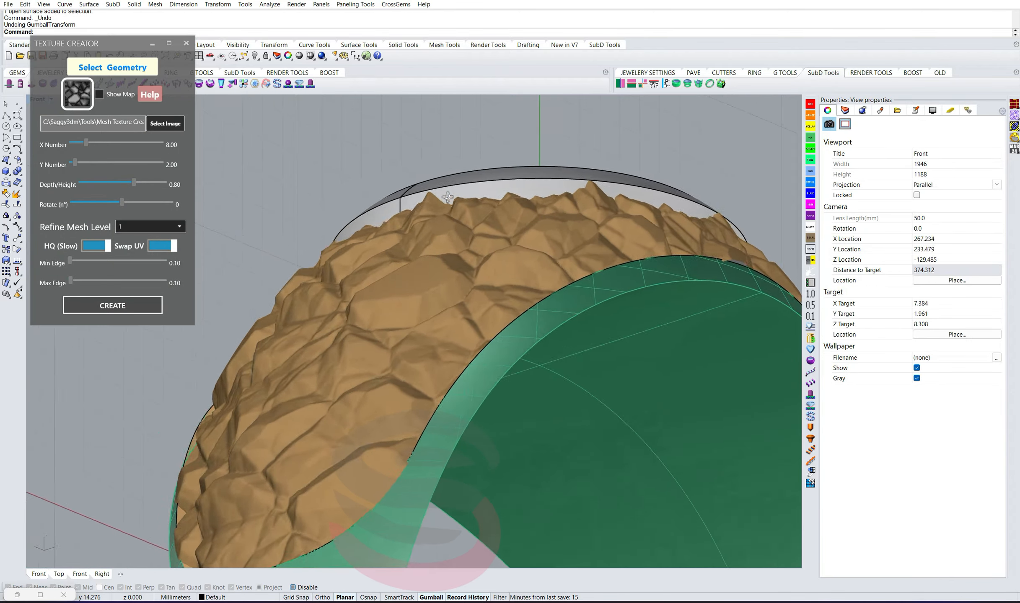
{"action": "right_click_drag", "start_coordinate": [447, 197], "coordinate": [516, 257]}
{"action": "right_click_drag", "start_coordinate": [499, 272], "coordinate": [341, 269]}
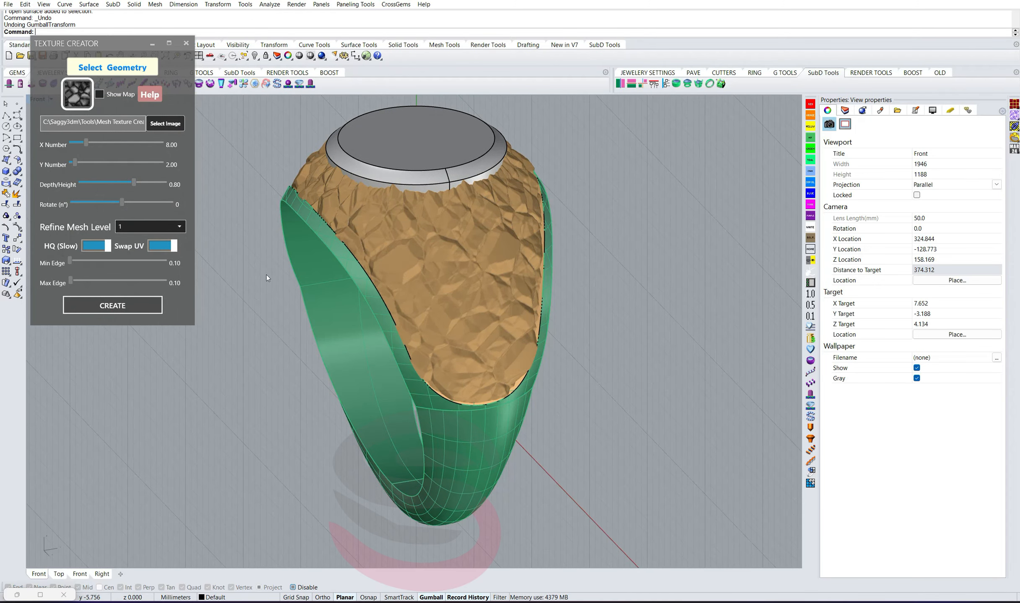
{"action": "left_click", "coordinate": [113, 307]}
{"action": "left_click", "coordinate": [186, 43]}
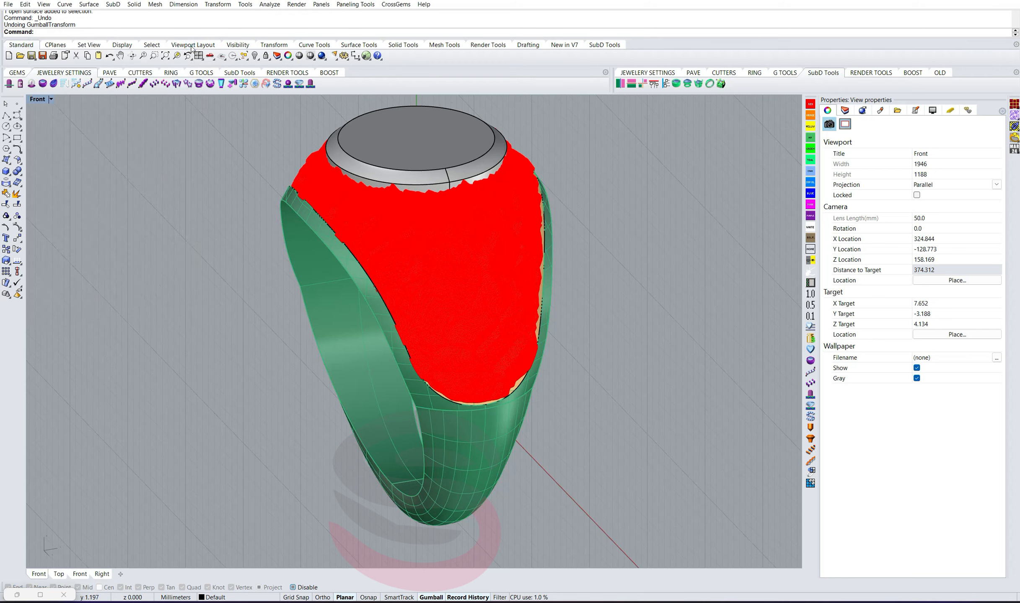
Step: Display the ring in Rendered mode and examine the stone texture around the shoulder from several angles
{"action": "left_click", "coordinate": [503, 277]}
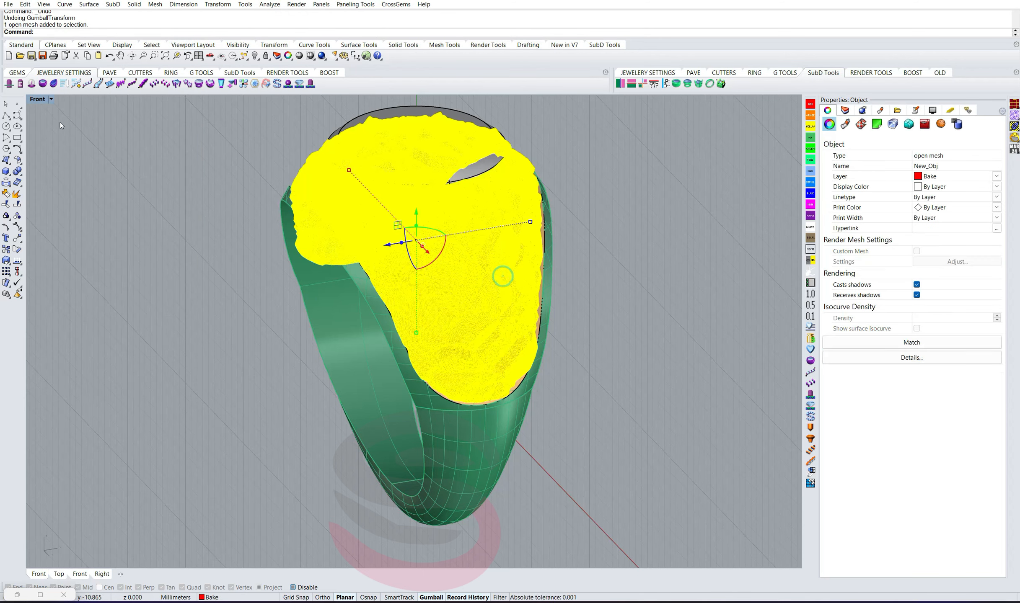
{"action": "left_click", "coordinate": [50, 99]}
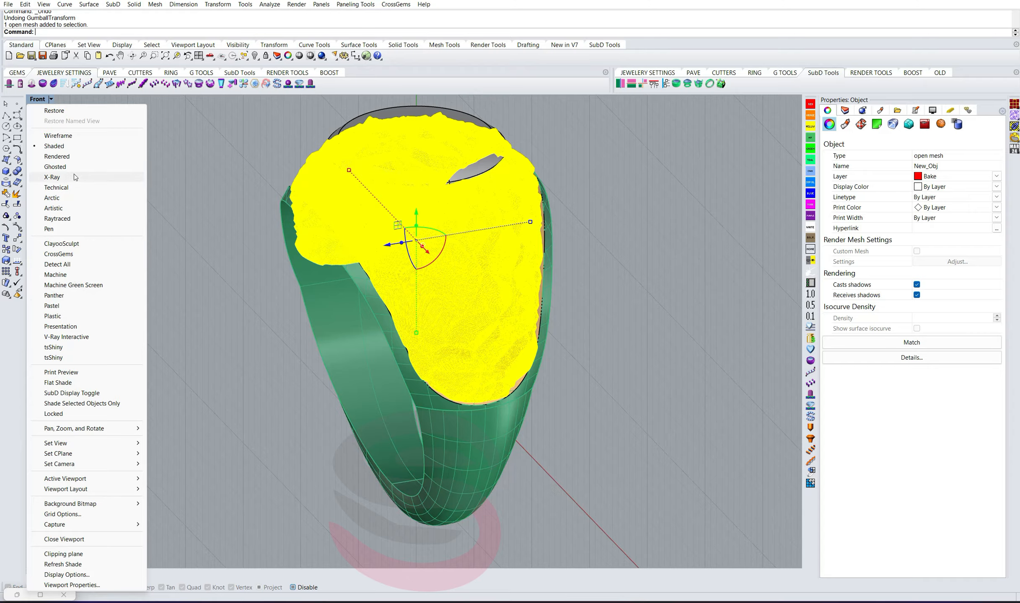
{"action": "left_click", "coordinate": [75, 157]}
{"action": "right_click_drag", "start_coordinate": [665, 290], "coordinate": [723, 295]}
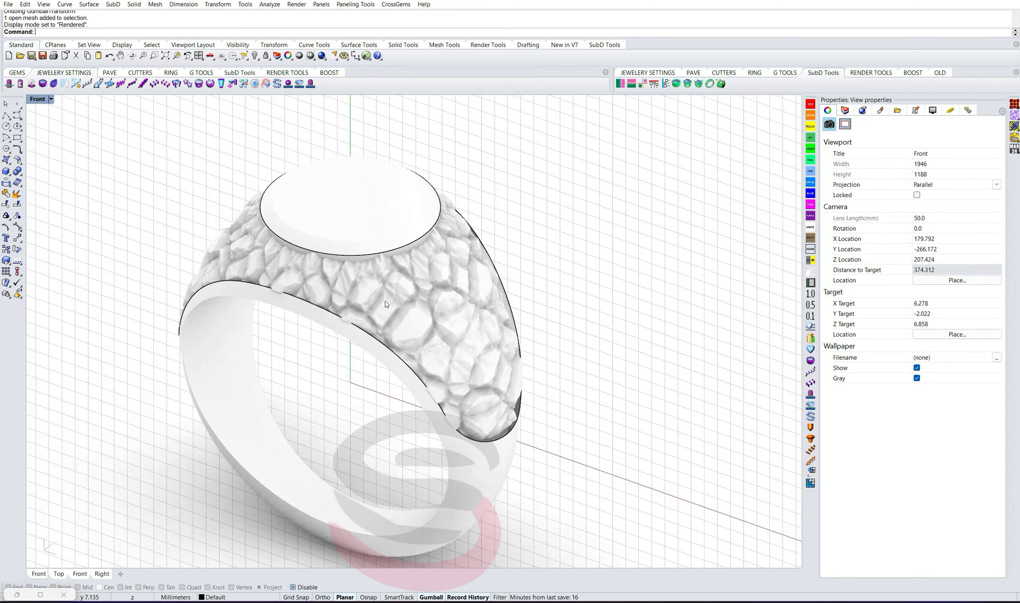
{"action": "scroll", "coordinate": [381, 302], "scroll_direction": "up", "scroll_amount": 4}
{"action": "left_click", "coordinate": [382, 303]}
{"action": "right_click_drag", "start_coordinate": [382, 302], "coordinate": [383, 326]}
{"action": "key", "text": "Escape"}
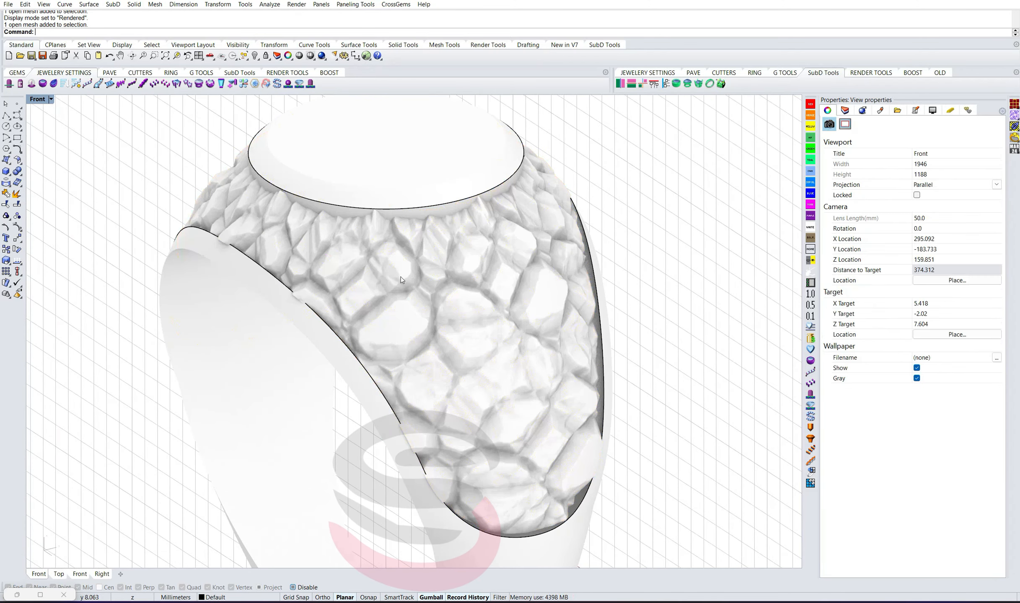
{"action": "right_click_drag", "start_coordinate": [413, 275], "coordinate": [457, 331]}
Step: Return the viewport to Shaded display and select the stone texture mesh on the shoulder
{"action": "left_click", "coordinate": [338, 211]}
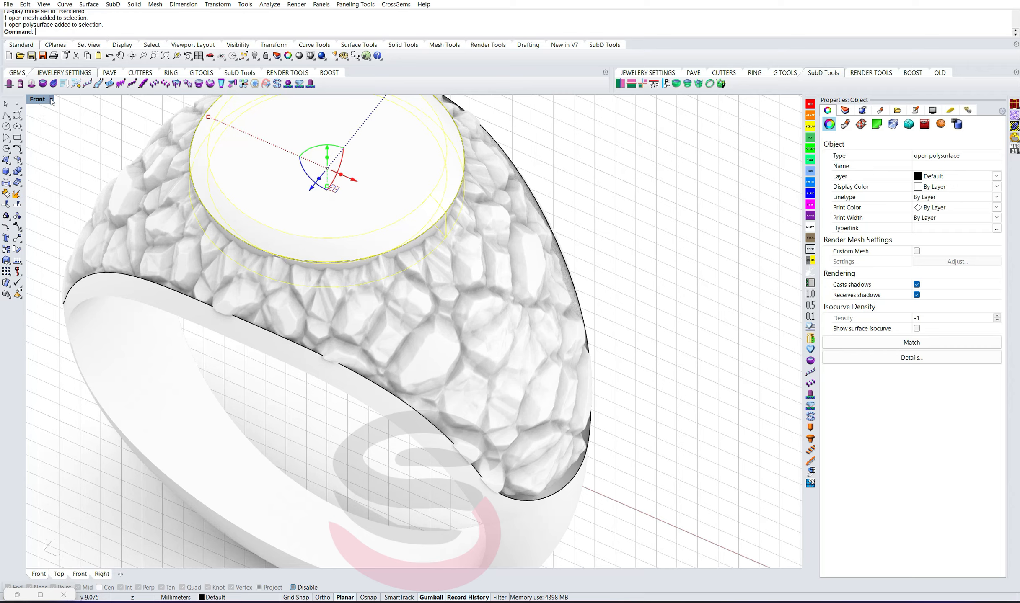
{"action": "left_click", "coordinate": [37, 99]}
{"action": "left_click", "coordinate": [54, 146]}
{"action": "scroll", "coordinate": [317, 258], "scroll_direction": "down", "scroll_amount": 4}
{"action": "left_click", "coordinate": [555, 228]}
{"action": "right_click_drag", "start_coordinate": [343, 261], "coordinate": [344, 206]}
{"action": "scroll", "coordinate": [344, 206], "scroll_direction": "up", "scroll_amount": 2}
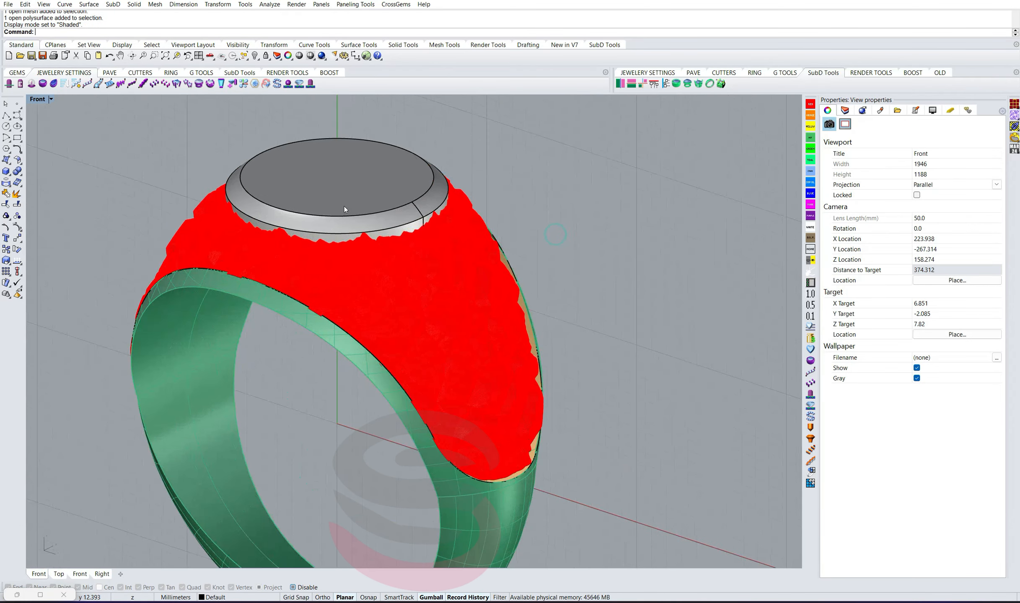
{"action": "left_click", "coordinate": [344, 207]}
{"action": "left_click", "coordinate": [483, 321]}
{"action": "right_click_drag", "start_coordinate": [447, 351], "coordinate": [495, 312]}
{"action": "left_click", "coordinate": [603, 293]}
{"action": "left_click", "coordinate": [494, 343]}
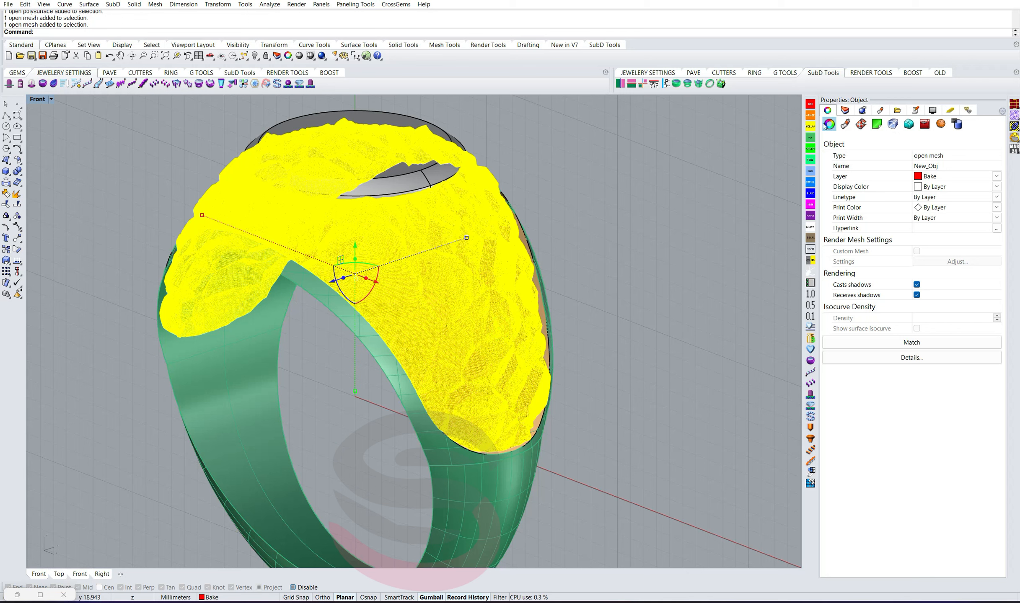
Step: Turn off Mesh Wires in the display settings of the Shaded mode
{"action": "left_click", "coordinate": [1002, 112]}
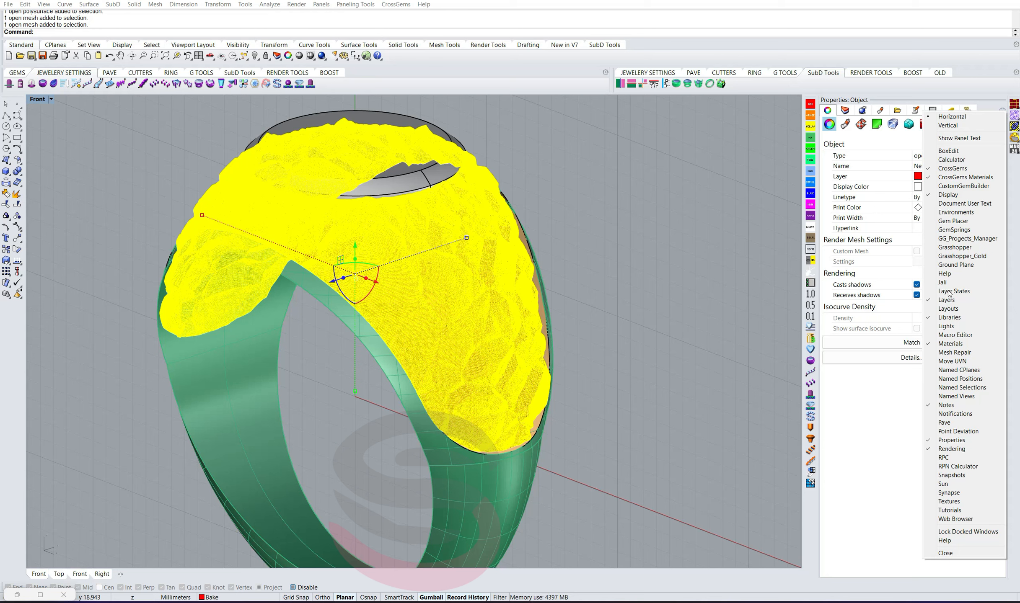
{"action": "left_click", "coordinate": [948, 195]}
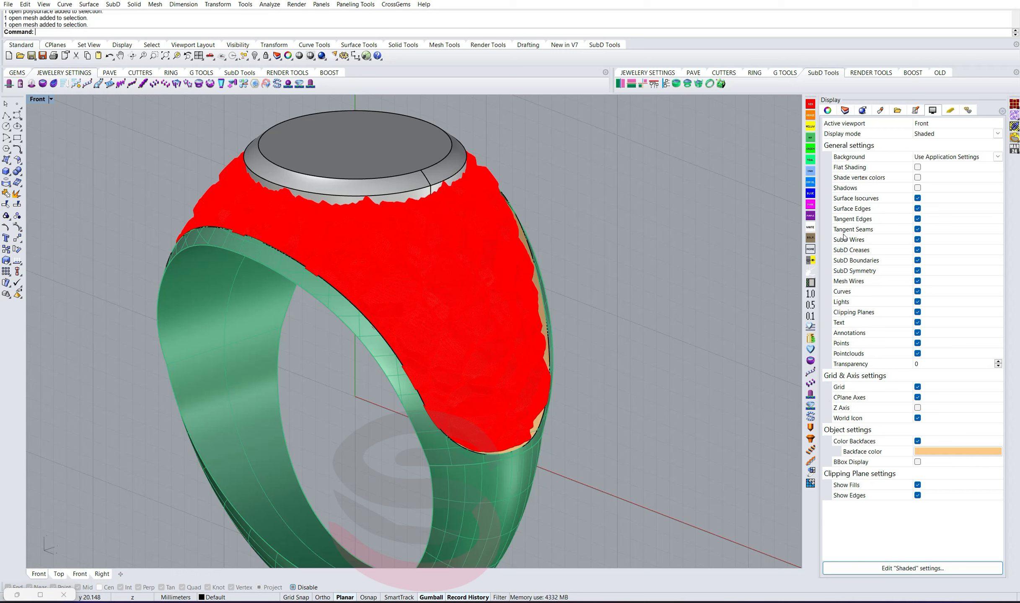
{"action": "left_click", "coordinate": [917, 281]}
{"action": "mouse_move", "coordinate": [545, 301]}
{"action": "right_mouse_down"}
{"action": "mouse_move", "coordinate": [495, 306]}
{"action": "mouse_move", "coordinate": [531, 310]}
{"action": "mouse_move", "coordinate": [531, 345]}
{"action": "right_mouse_up"}
{"action": "key", "text": "Home"}
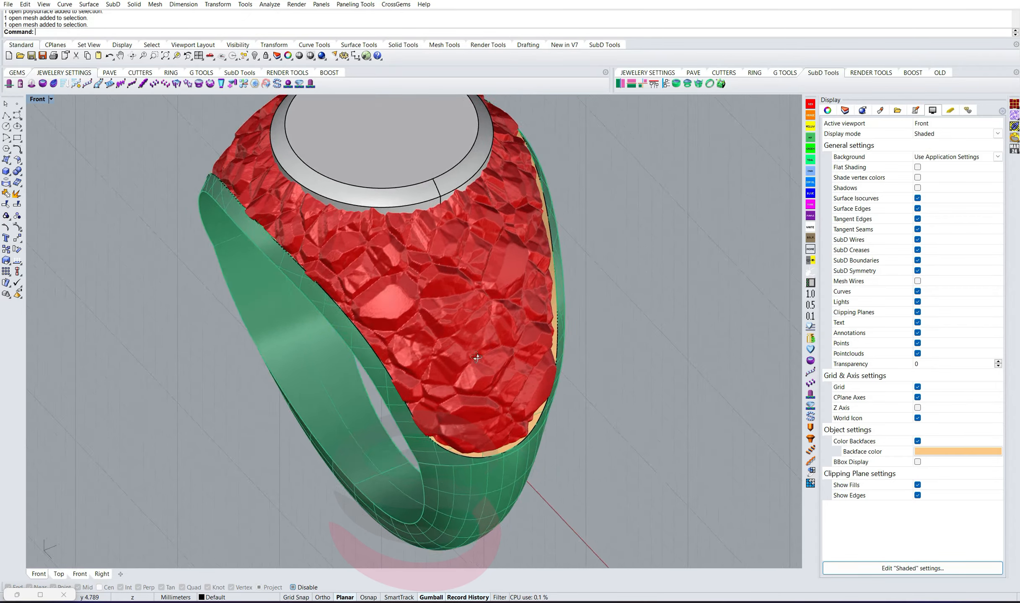
Step: Delete the base surface underneath the stone texture mesh
{"action": "left_click", "coordinate": [484, 329]}
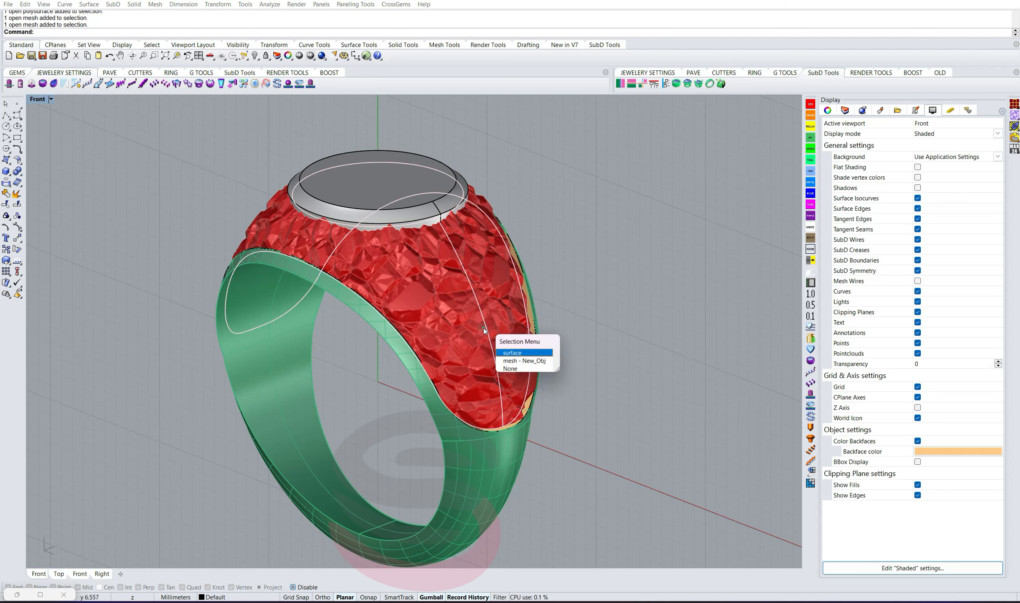
{"action": "left_click", "coordinate": [527, 356]}
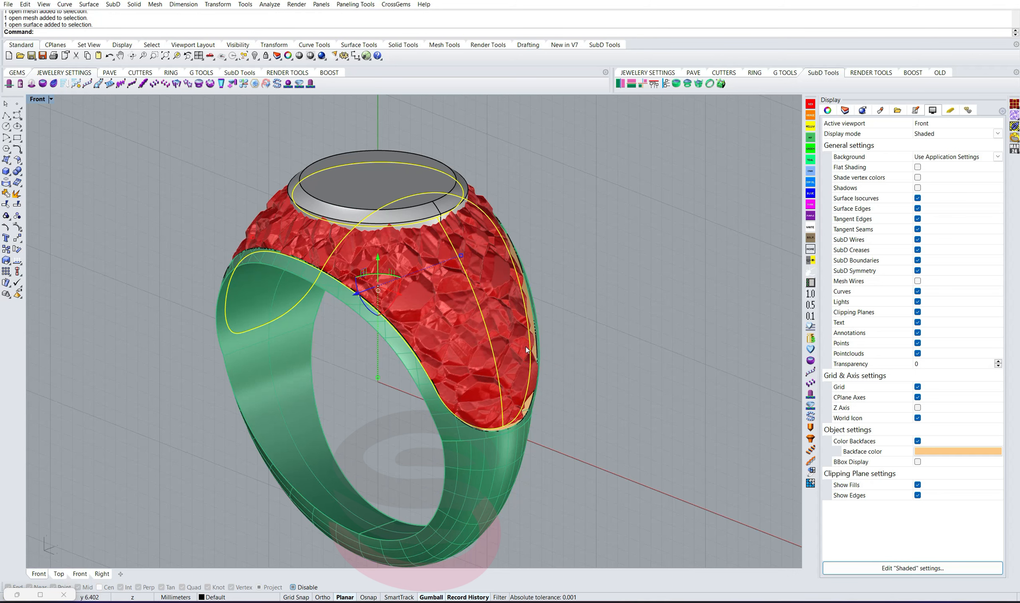
{"action": "key", "text": "Delete"}
Step: Combine the texture mesh, ring body and top rim with GG_Repair_Mesh, keeping the input objects and using a mesh tolerance of 0.005
{"action": "left_click", "coordinate": [487, 327]}
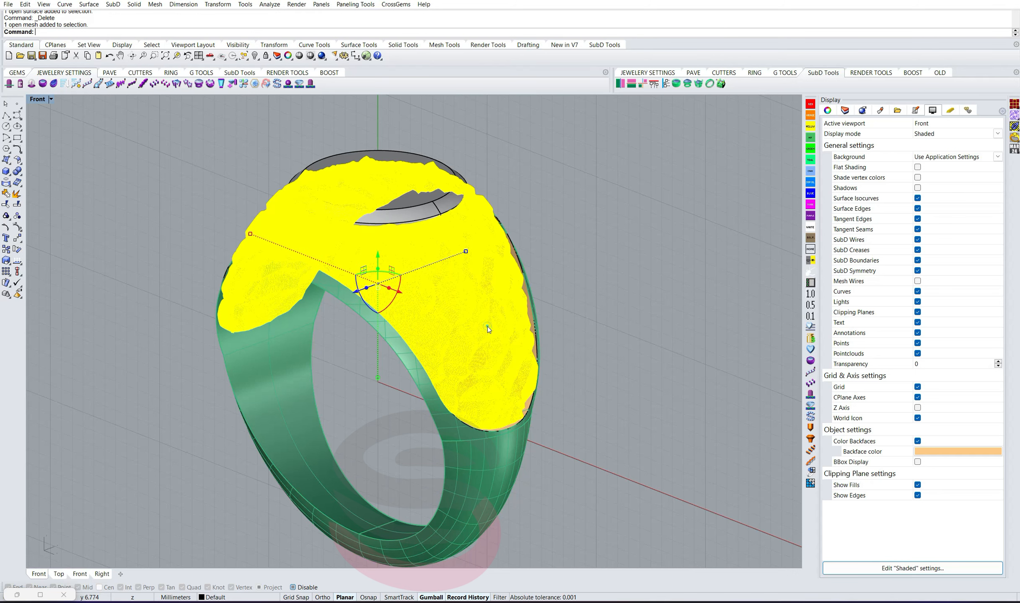
{"action": "left_click", "coordinate": [473, 452], "text": "shift"}
{"action": "right_click_drag", "start_coordinate": [494, 290], "coordinate": [433, 315]}
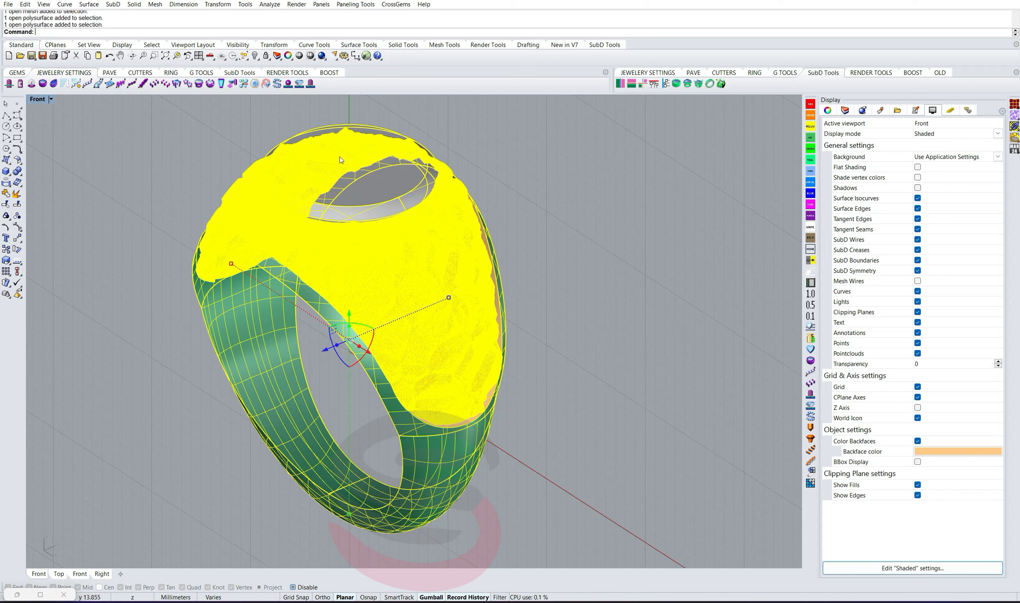
{"action": "left_click", "coordinate": [197, 74]}
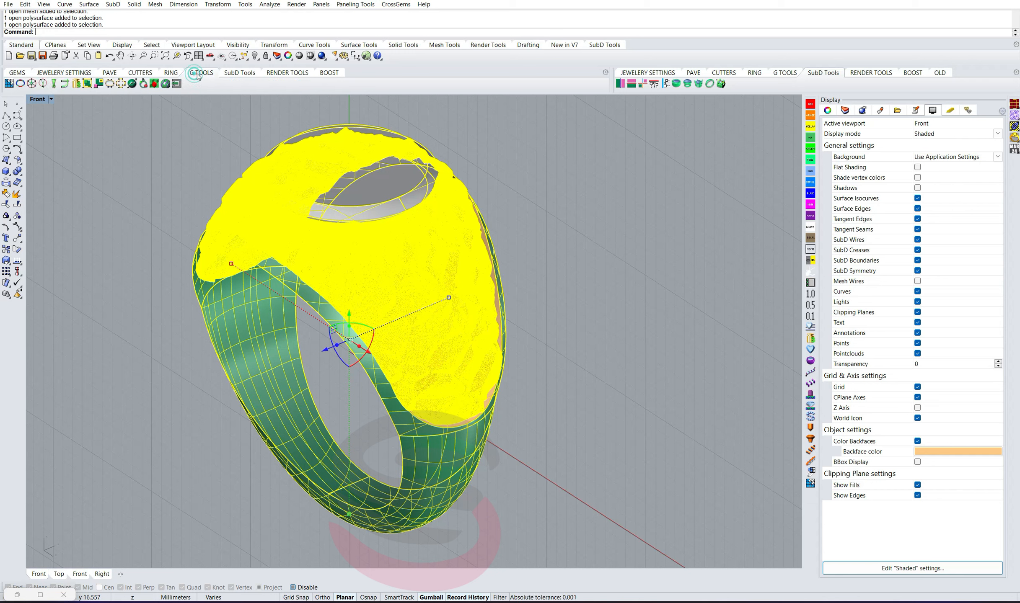
{"action": "left_click", "coordinate": [9, 83]}
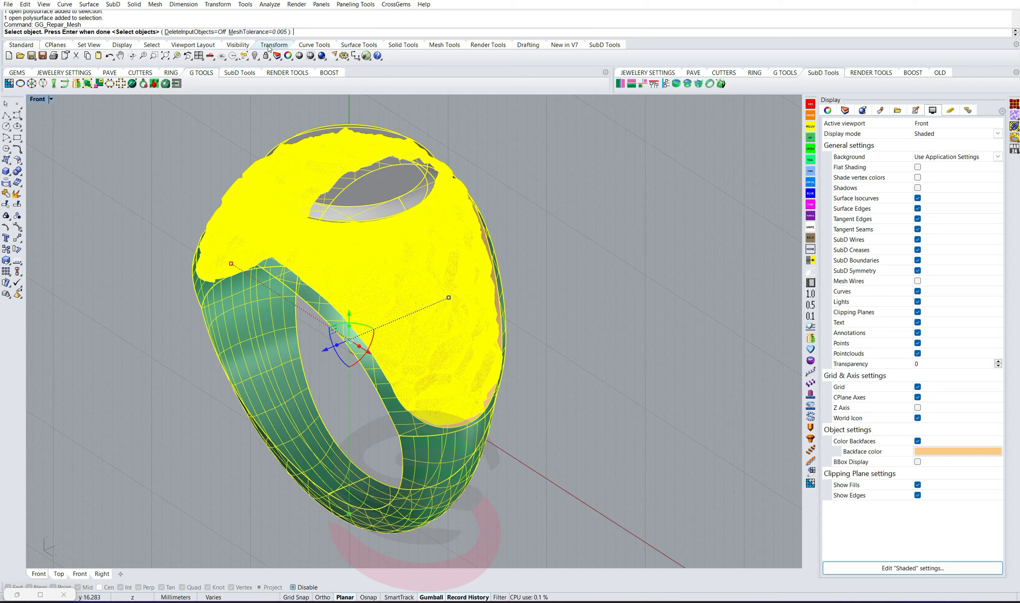
{"action": "right_click", "coordinate": [530, 214]}
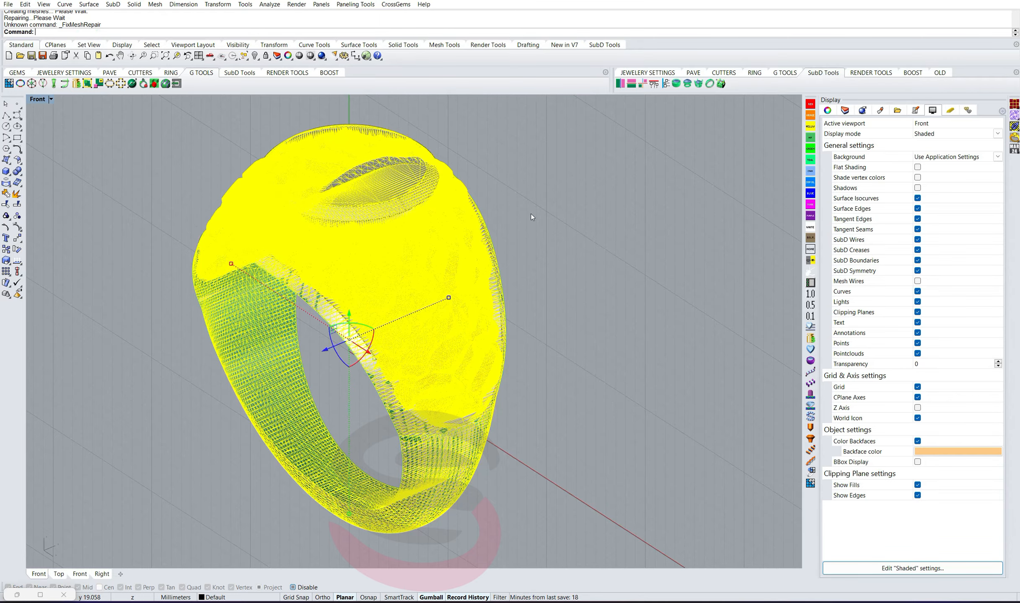
Step: Group the original top rim, ring body and texture mesh, and hide them to leave the repaired mesh
{"action": "mouse_move", "coordinate": [541, 263]}
{"action": "right_mouse_down"}
{"action": "mouse_move", "coordinate": [541, 280]}
{"action": "mouse_move", "coordinate": [554, 265]}
{"action": "right_mouse_up"}
{"action": "left_click", "coordinate": [556, 261]}
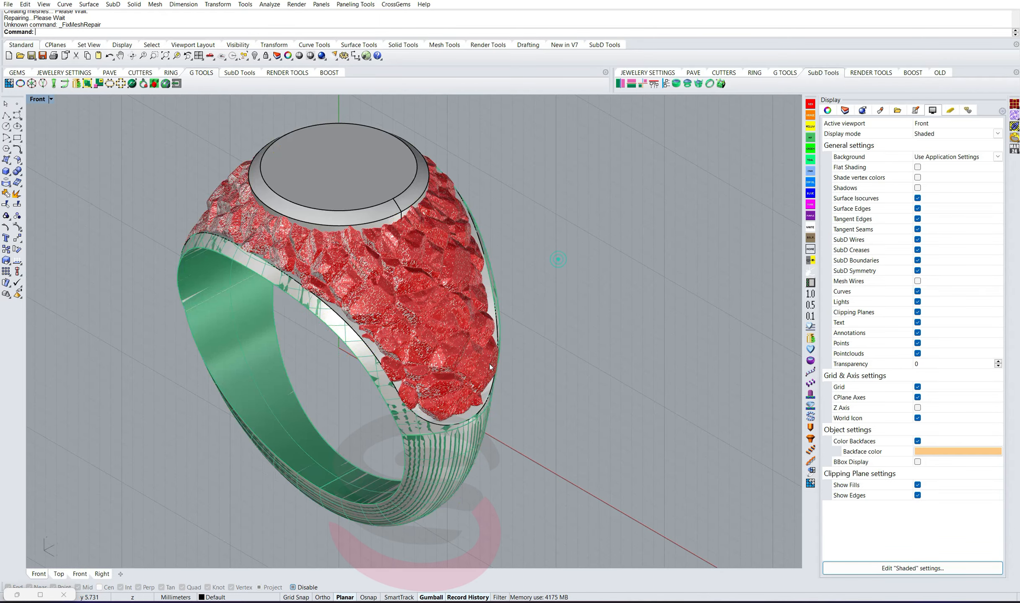
{"action": "left_click", "coordinate": [369, 205]}
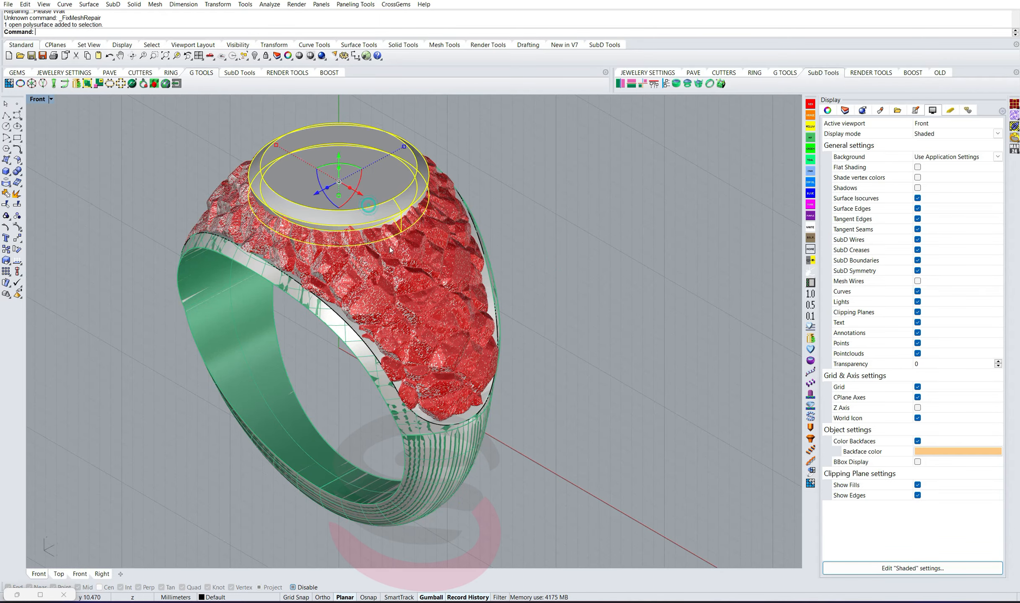
{"action": "left_click", "coordinate": [365, 354]}
{"action": "left_click", "coordinate": [394, 386]}
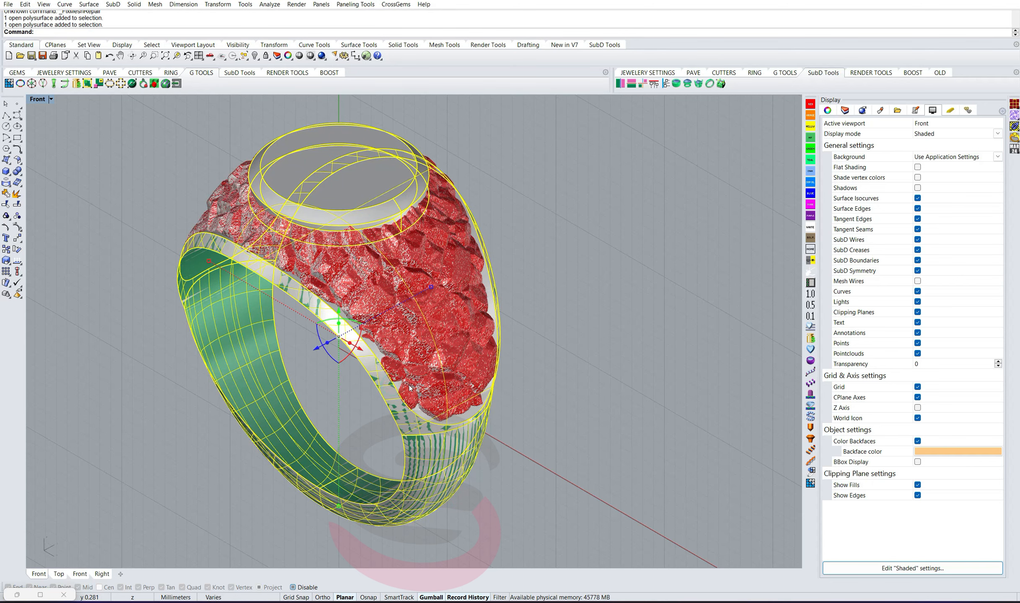
{"action": "left_click", "coordinate": [411, 353], "text": "shift"}
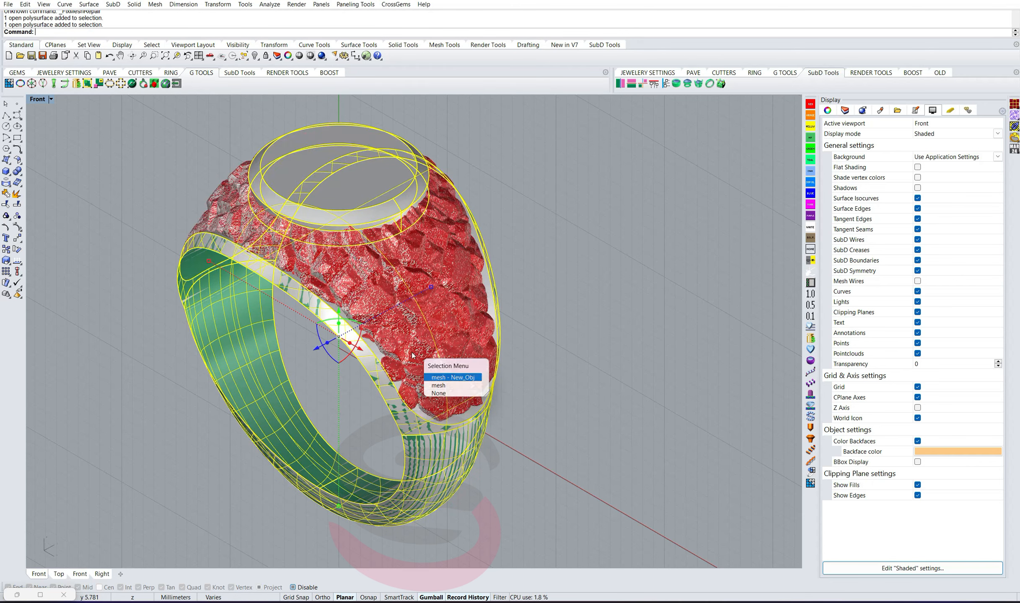
{"action": "type", "text": "G"}
{"action": "key", "text": "Return"}
{"action": "type", "text": "H"}
{"action": "key", "text": "Return"}
Step: Hide the leftover closed curve that outlines the textured shoulder area
{"action": "scroll", "coordinate": [369, 383], "scroll_direction": "up", "scroll_amount": 5}
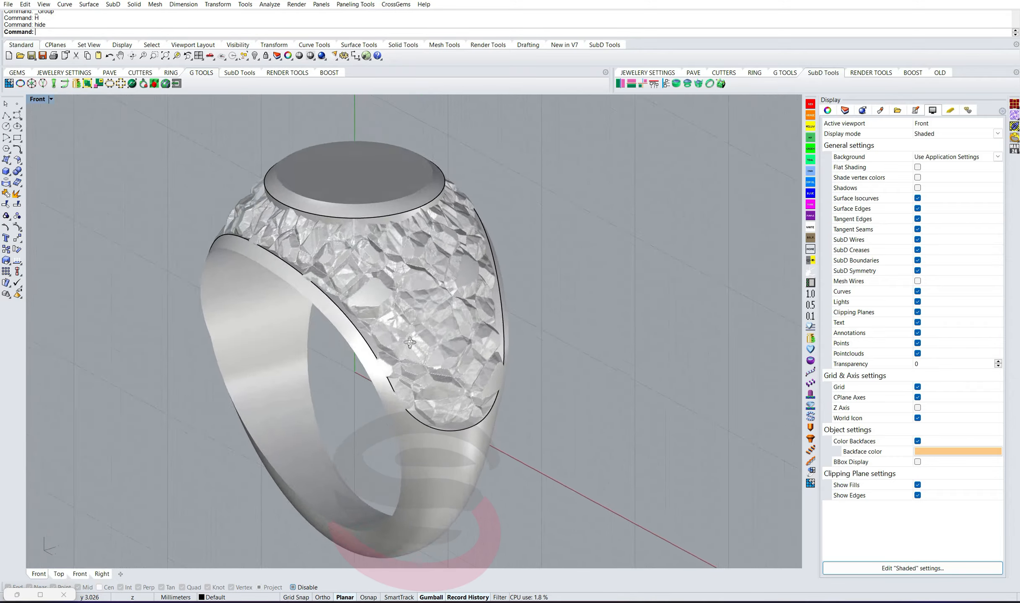
{"action": "left_click", "coordinate": [369, 383]}
{"action": "key", "text": "Escape"}
{"action": "left_click", "coordinate": [371, 335]}
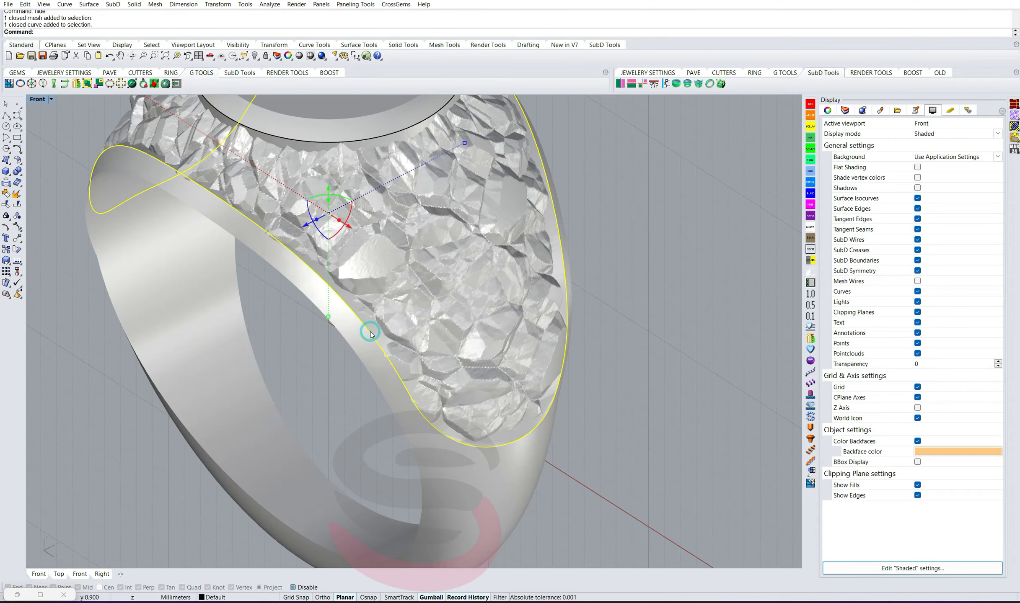
{"action": "key", "text": "Return"}
Step: Examine the repaired mesh up close where the stones meet the ring body and the top rim
{"action": "scroll", "coordinate": [371, 335], "scroll_direction": "down", "scroll_amount": 5}
{"action": "right_click_drag", "start_coordinate": [370, 335], "coordinate": [246, 310]}
{"action": "left_click", "coordinate": [365, 348]}
{"action": "key", "text": "Escape"}
{"action": "scroll", "coordinate": [400, 462], "scroll_direction": "up", "scroll_amount": 8}
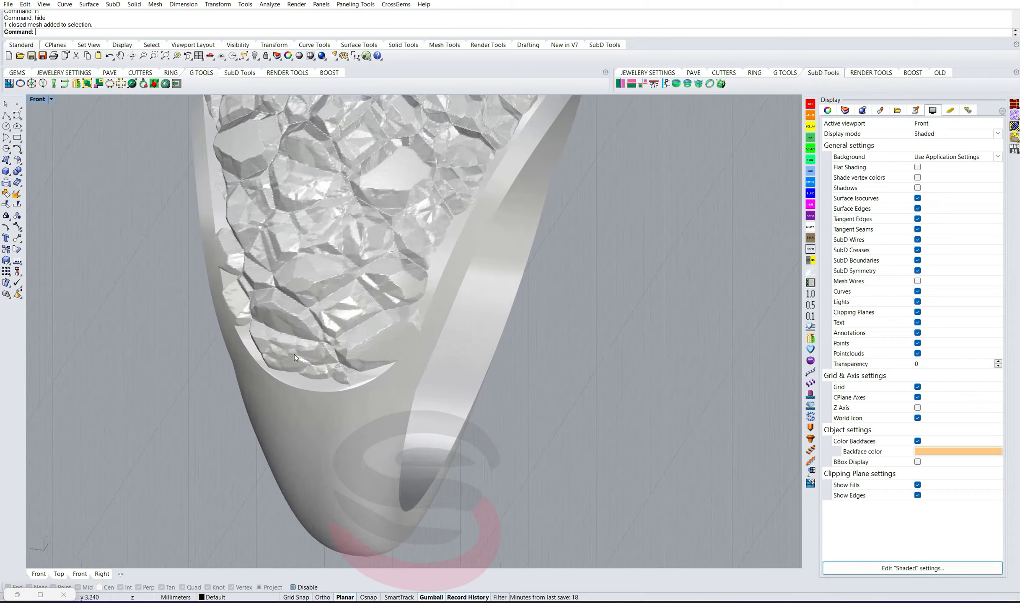
{"action": "scroll", "coordinate": [401, 384], "scroll_direction": "up", "scroll_amount": 3}
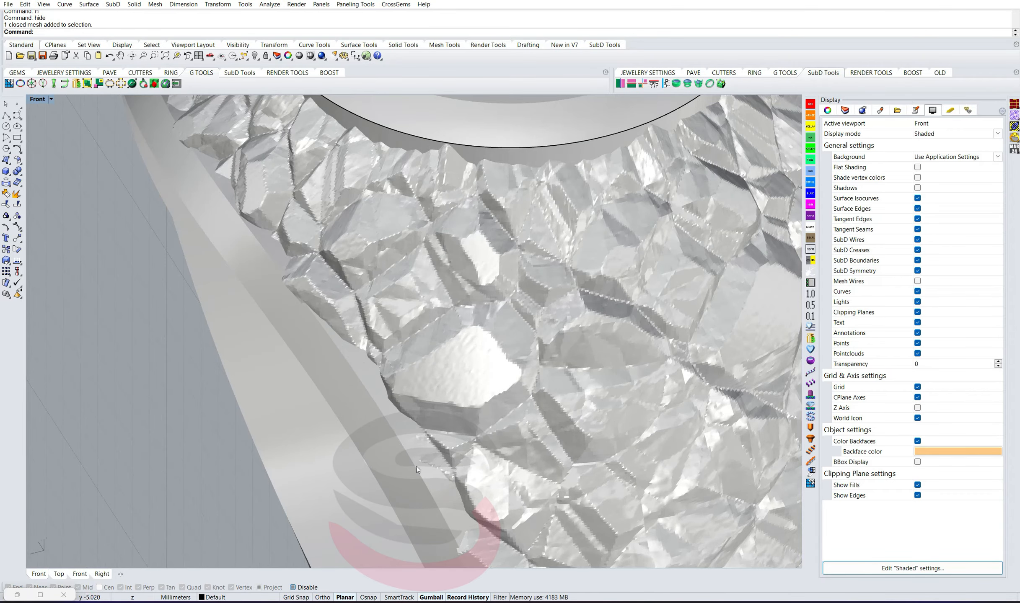
{"action": "scroll", "coordinate": [417, 466], "scroll_direction": "down", "scroll_amount": 5}
{"action": "right_click_drag", "start_coordinate": [417, 466], "coordinate": [377, 398]}
{"action": "scroll", "coordinate": [473, 441], "scroll_direction": "down", "scroll_amount": 3}
Step: Select the repaired ring mesh and check it for naked edges with ShowEdges
{"action": "left_click", "coordinate": [474, 441]}
{"action": "right_click_drag", "start_coordinate": [474, 441], "coordinate": [462, 338]}
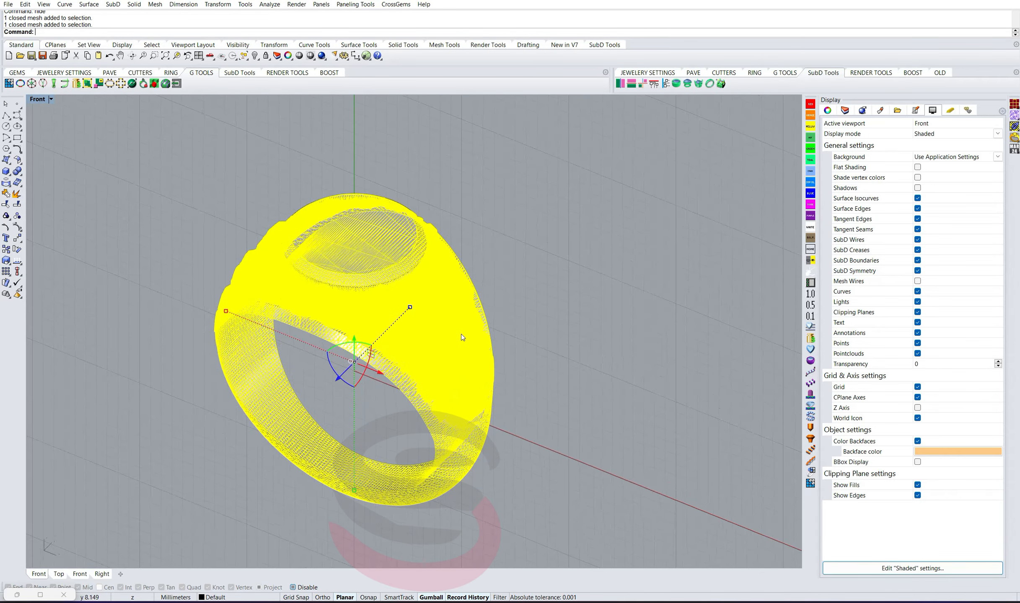
{"action": "type", "text": "Show"}
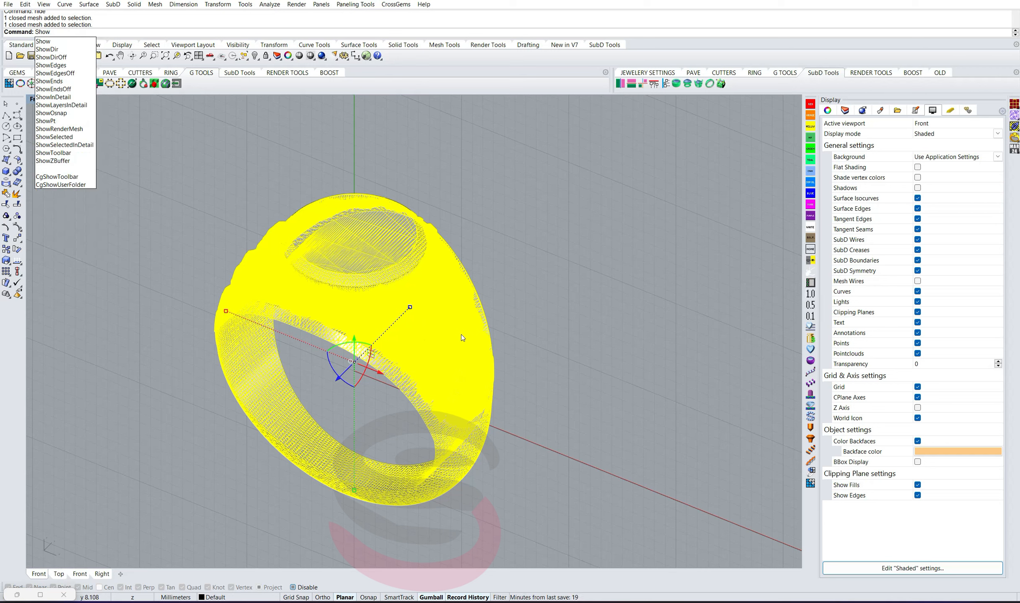
{"action": "type", "text": "Edges"}
{"action": "key", "text": "Return"}
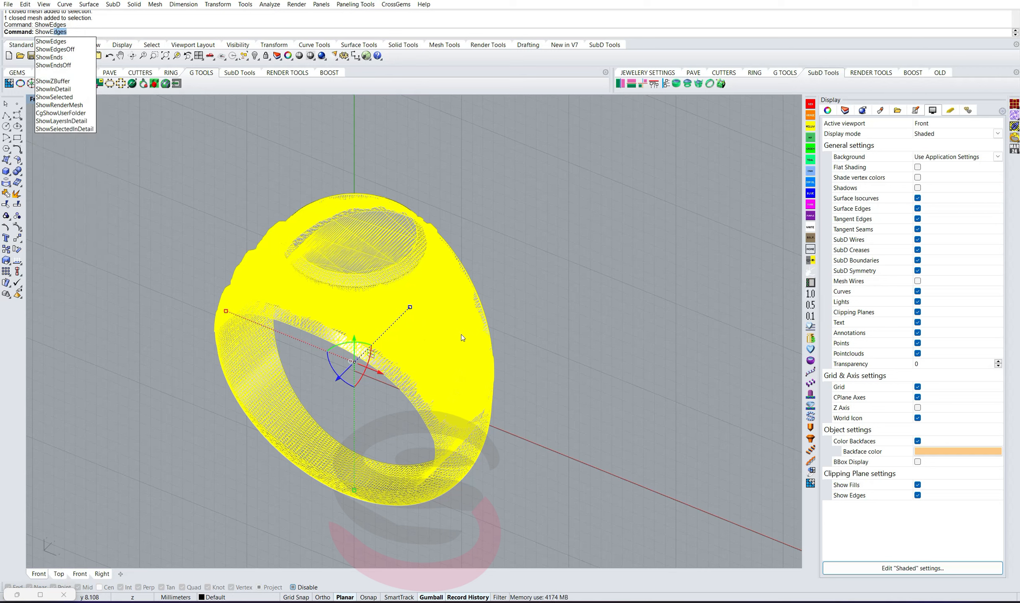
Step: Hide the leftover curve around the ring's top rim
{"action": "left_click", "coordinate": [419, 266]}
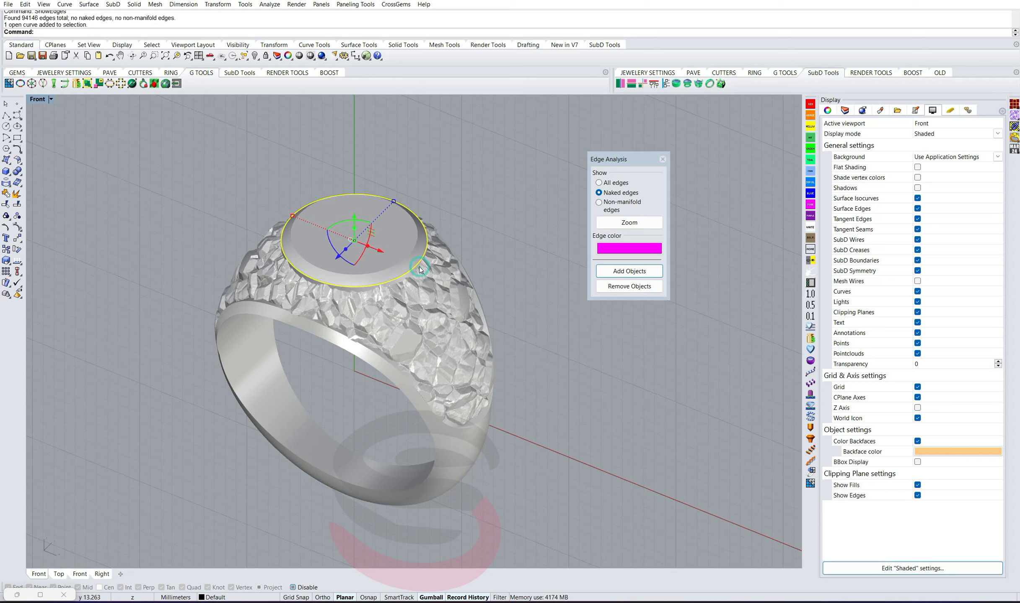
{"action": "key", "text": "Escape"}
{"action": "left_click", "coordinate": [410, 272]}
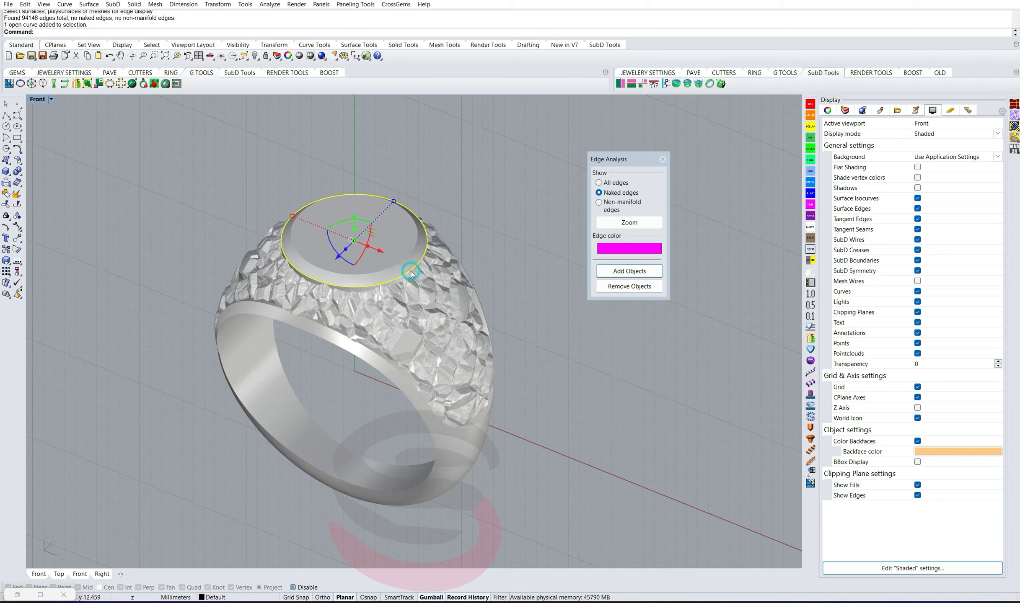
{"action": "key", "text": "ctrl+h"}
Step: Add the repaired ring mesh to the naked-edge analysis again and inspect the textured shoulder
{"action": "left_click", "coordinate": [411, 274]}
{"action": "left_click", "coordinate": [620, 273]}
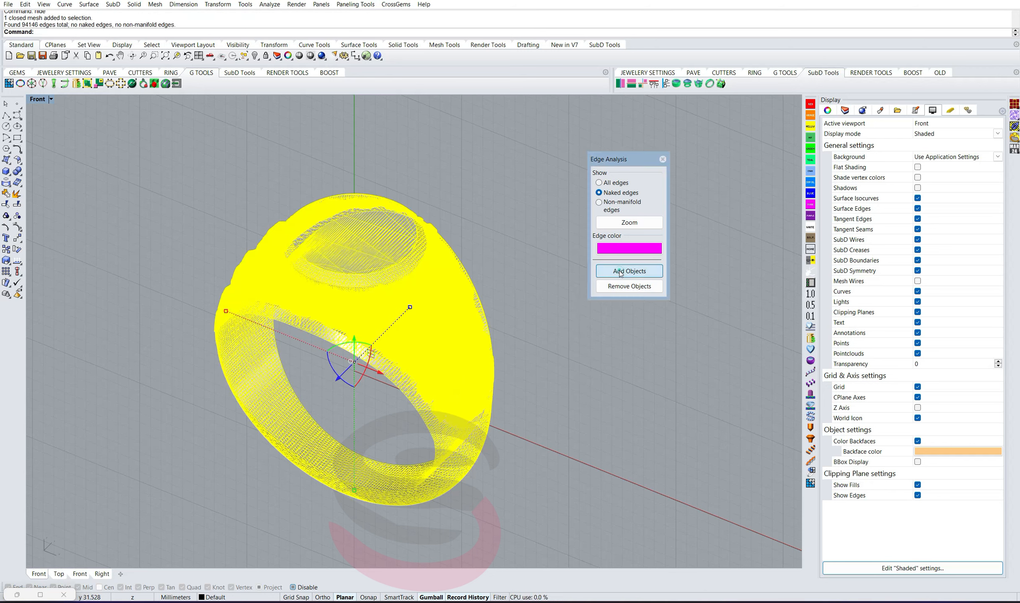
{"action": "left_click", "coordinate": [439, 199]}
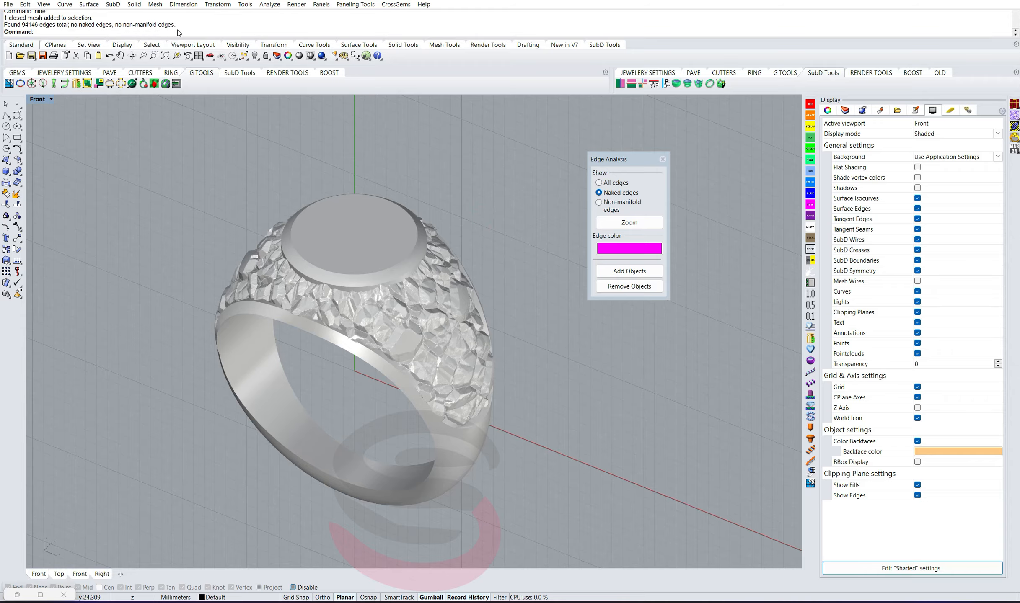
{"action": "mouse_move", "coordinate": [398, 301]}
{"action": "right_mouse_down"}
{"action": "mouse_move", "coordinate": [414, 293]}
{"action": "mouse_move", "coordinate": [382, 292]}
{"action": "right_mouse_up"}
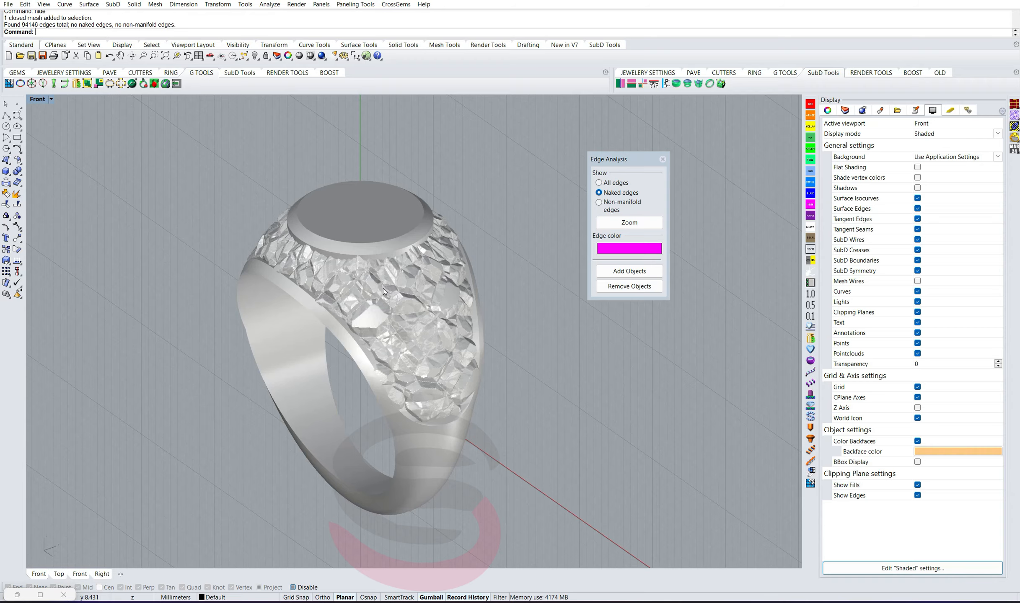
{"action": "scroll", "coordinate": [383, 288], "scroll_direction": "up", "scroll_amount": 5}
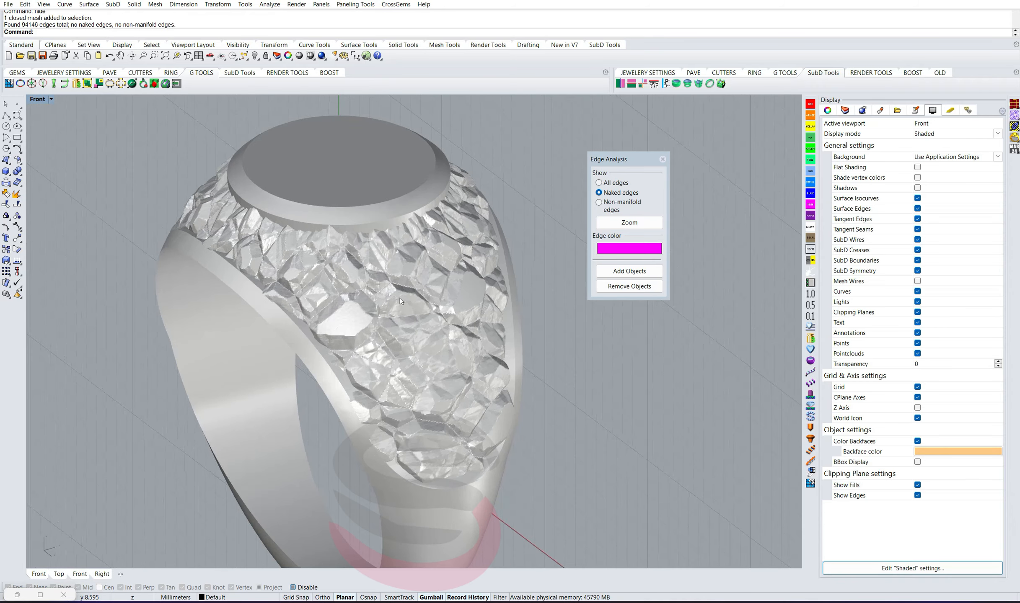